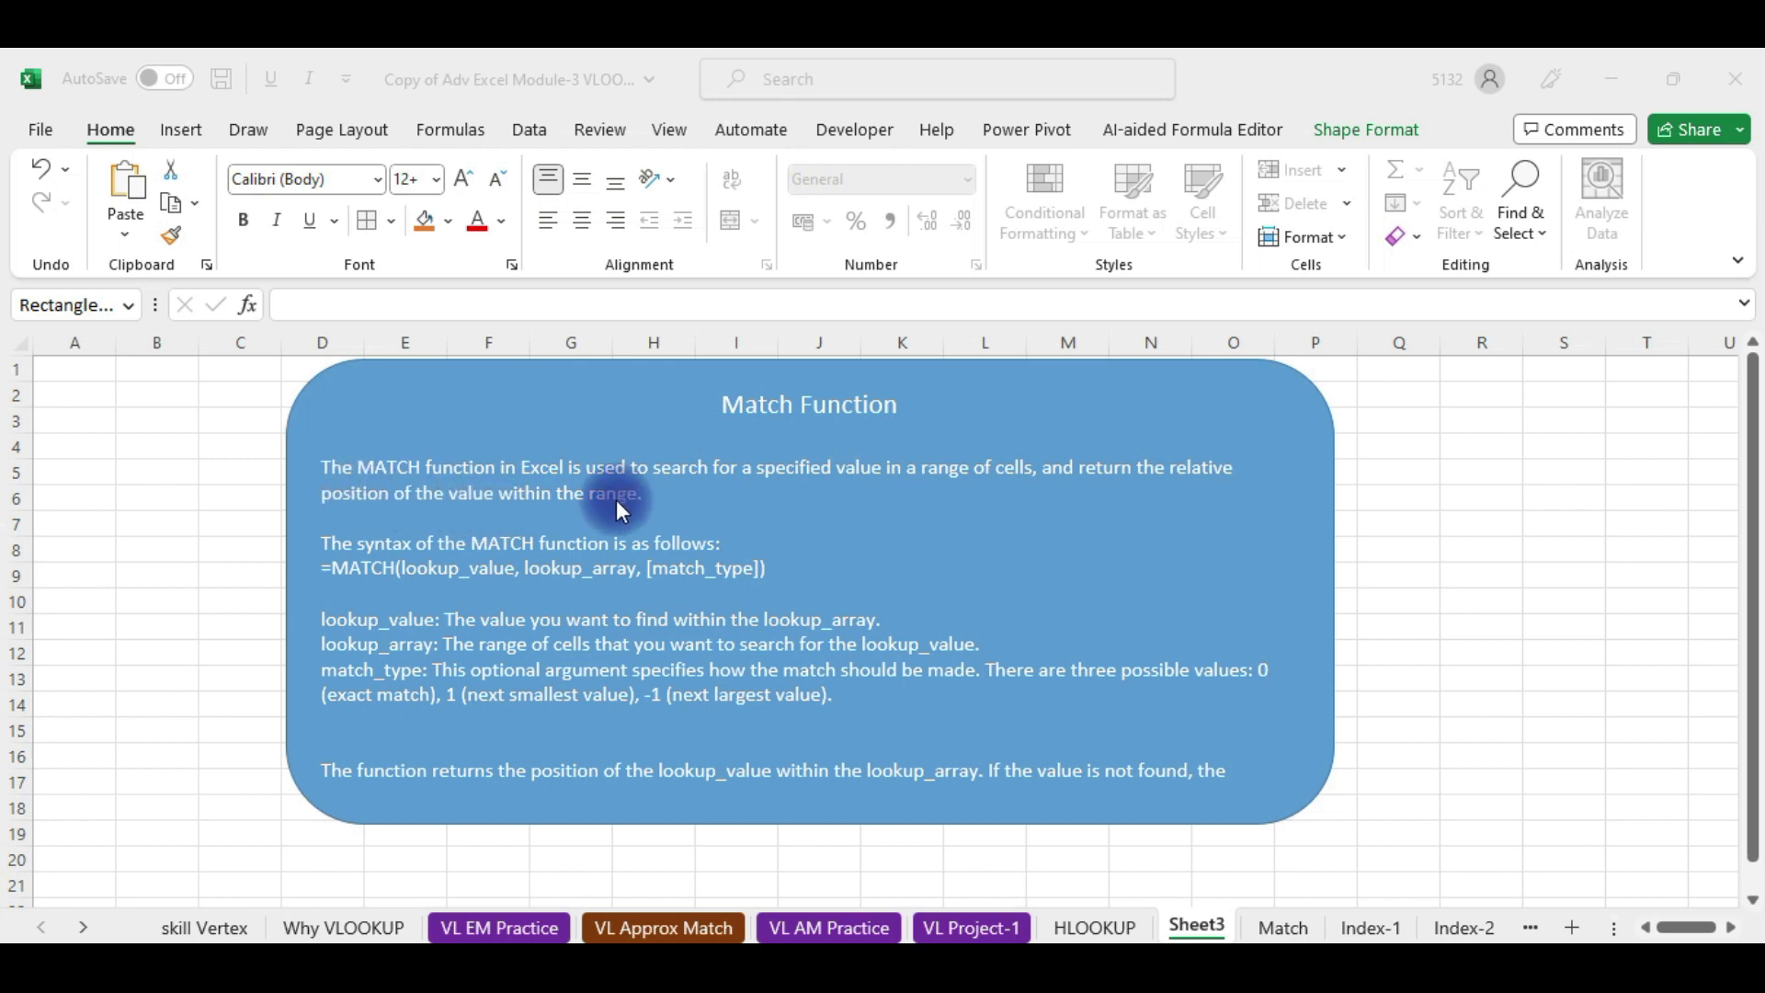
{"action": "left_click", "coordinate": [143, 368]}
{"action": "left_click_drag", "start_coordinate": [143, 368], "coordinate": [138, 593]}
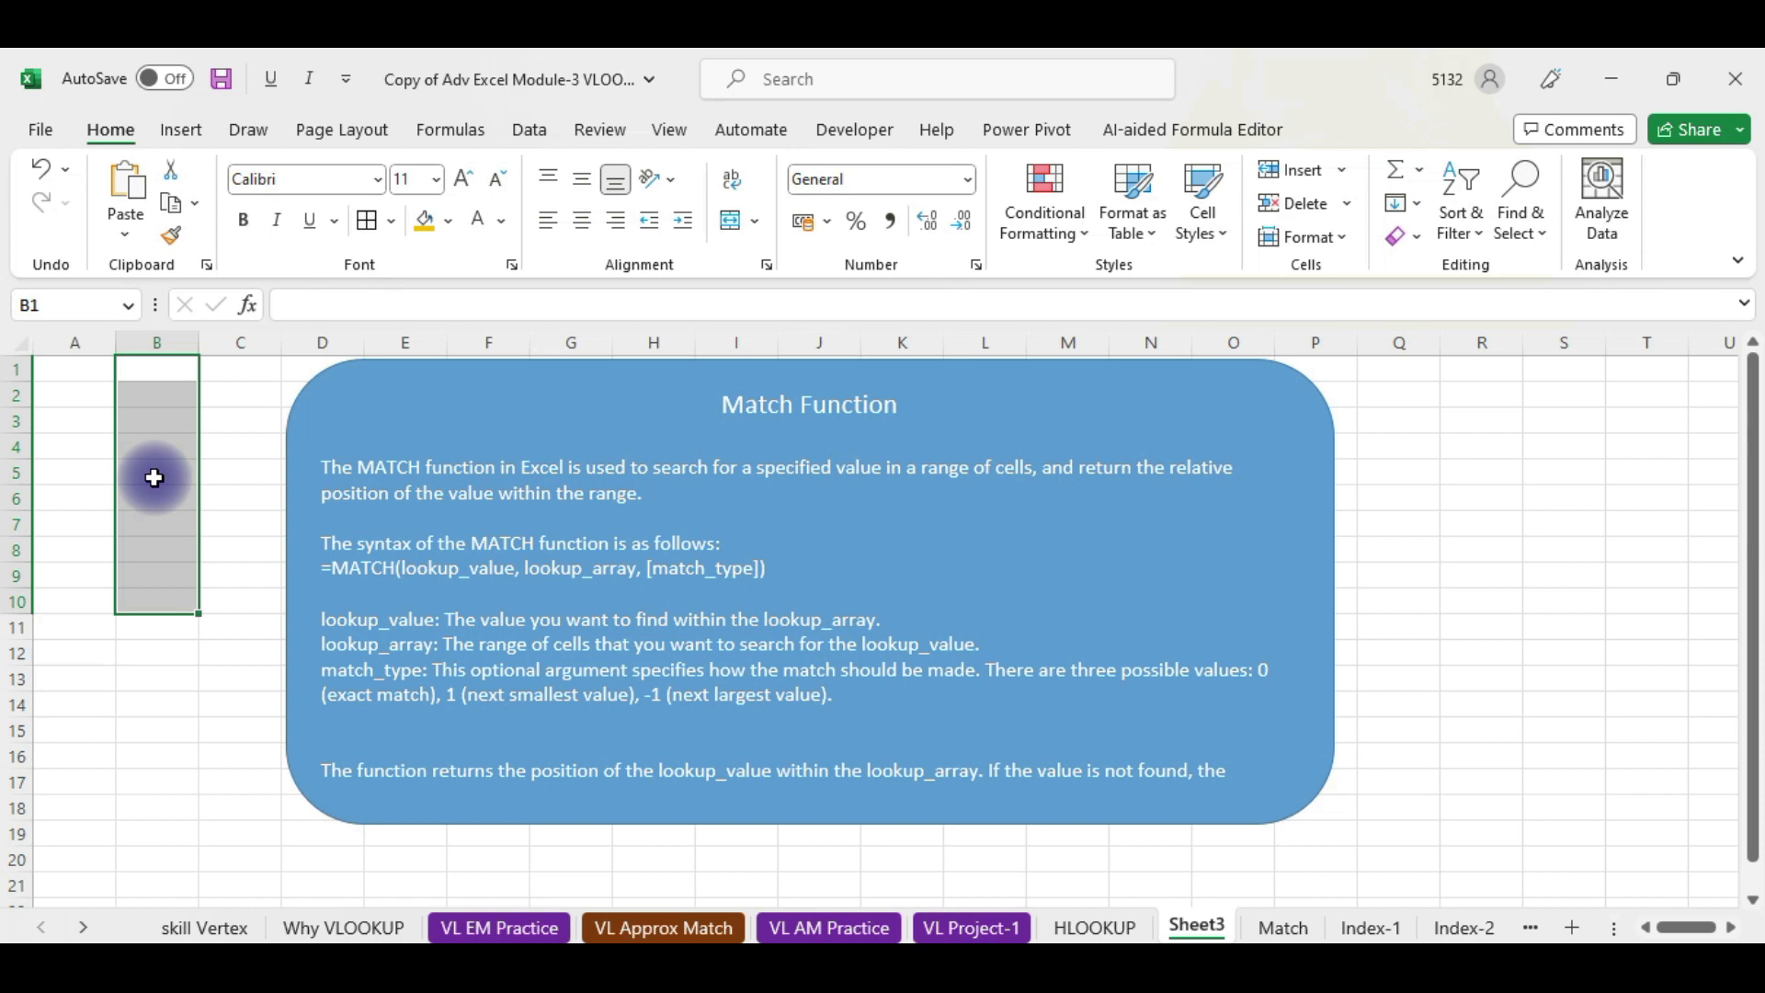
{"action": "left_click", "coordinate": [582, 369]}
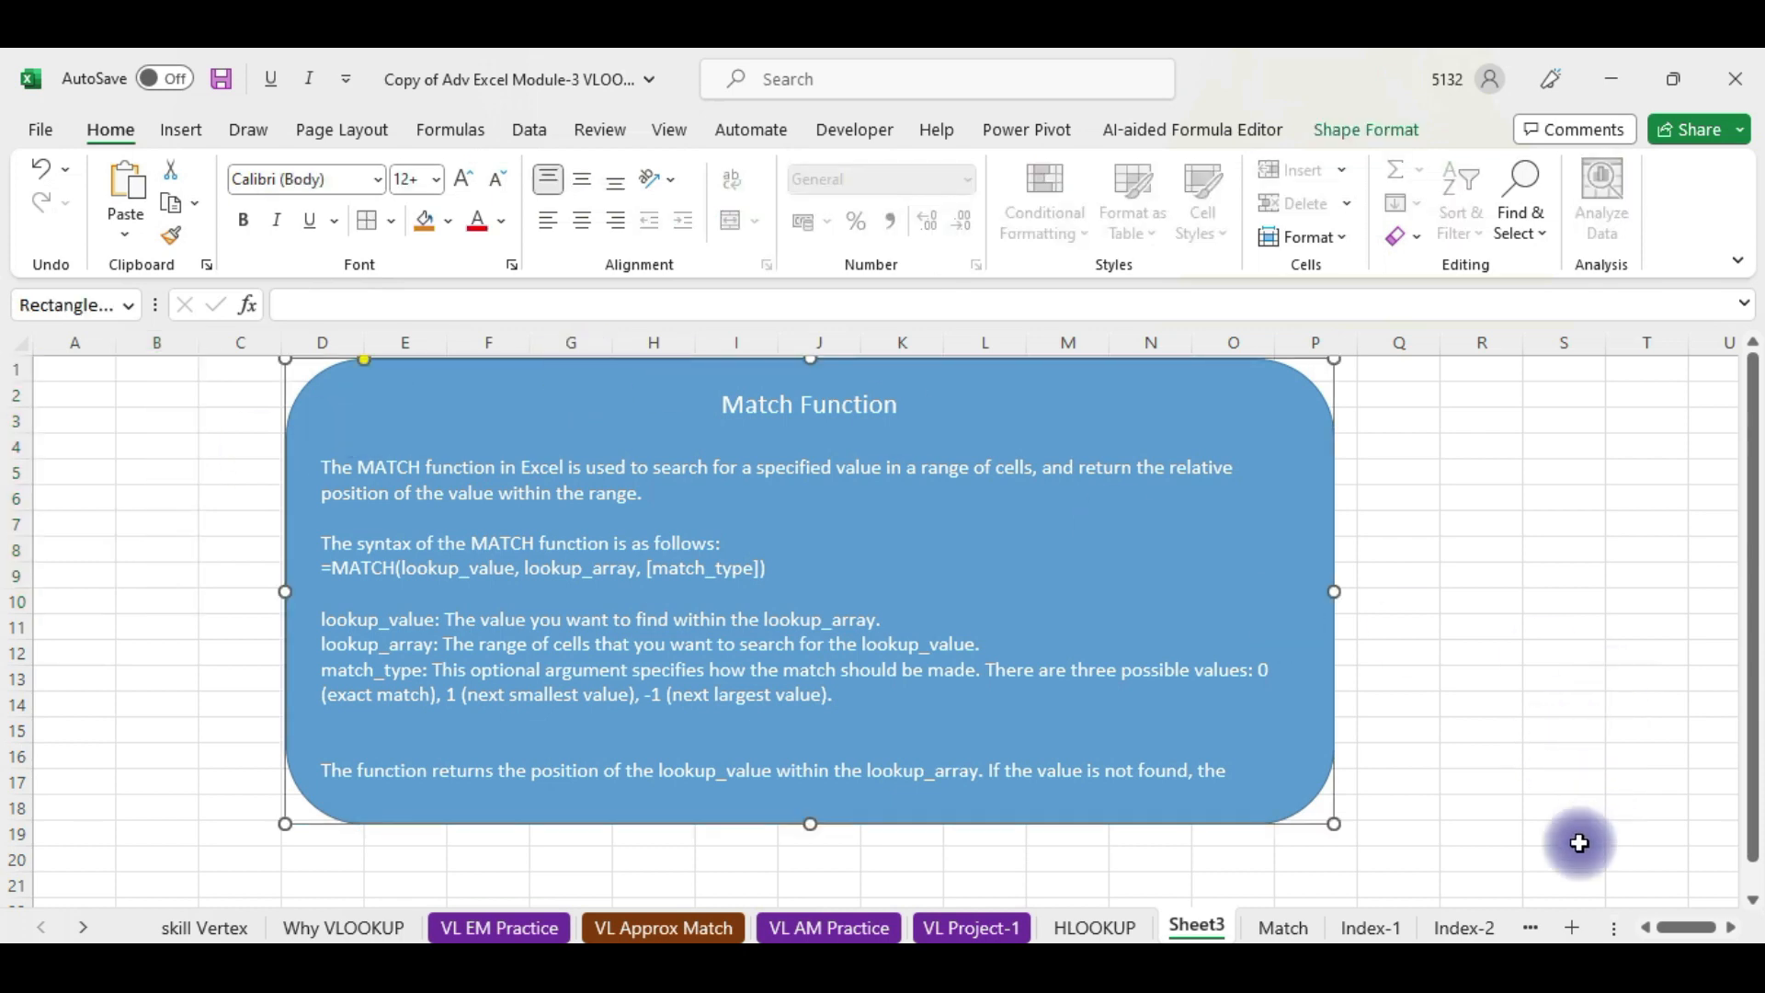
{"action": "left_click", "coordinate": [1628, 915]}
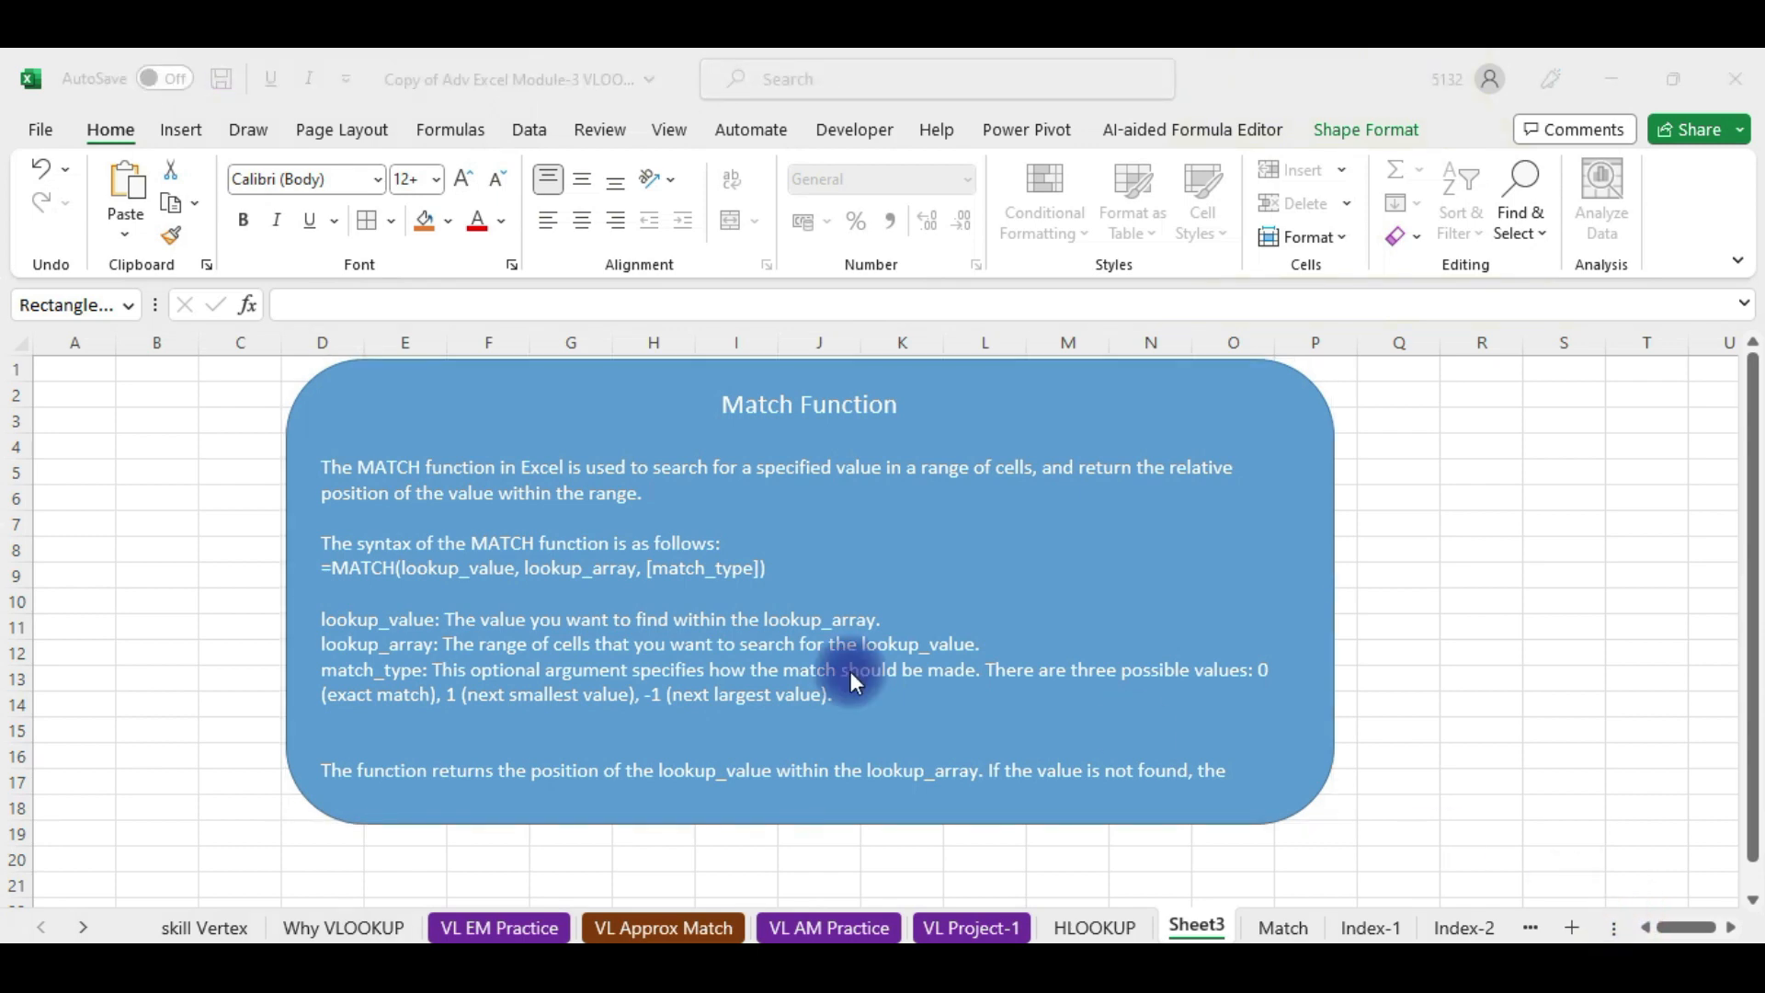
- Enter Product-1 in cell B1
{"action": "left_click", "coordinate": [164, 368]}
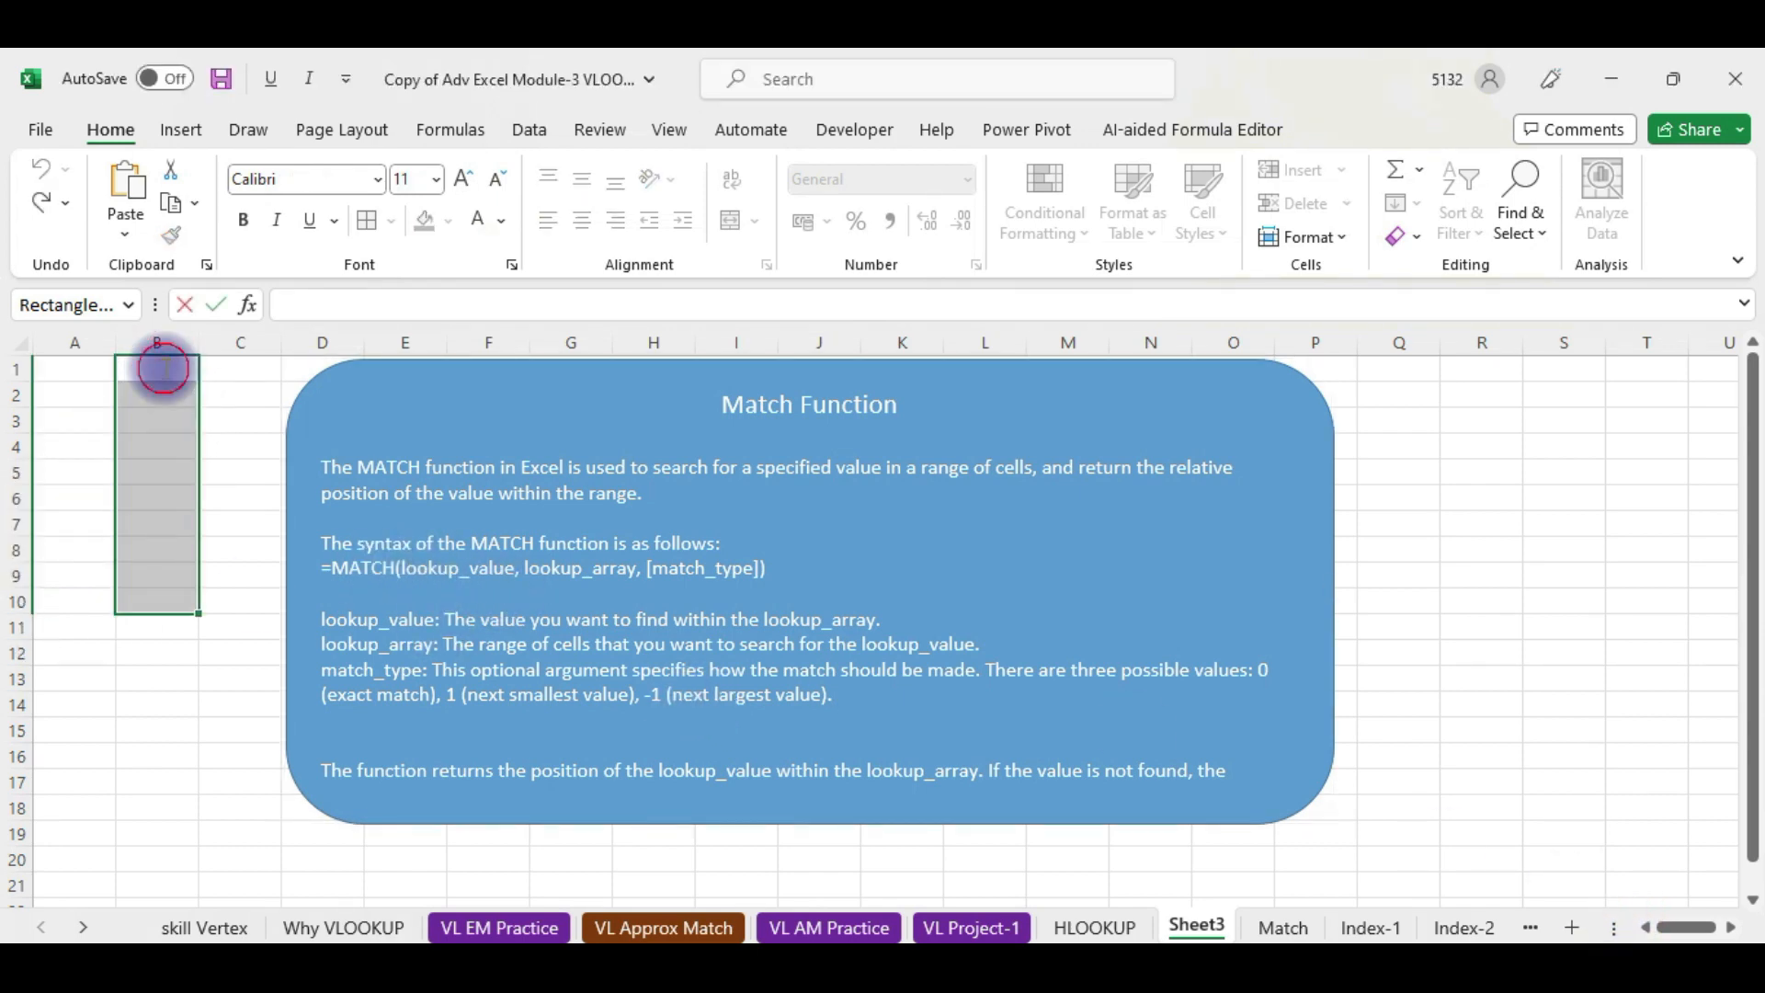
{"action": "left_click", "coordinate": [143, 449]}
{"action": "left_click", "coordinate": [140, 368]}
{"action": "type", "text": "Product"}
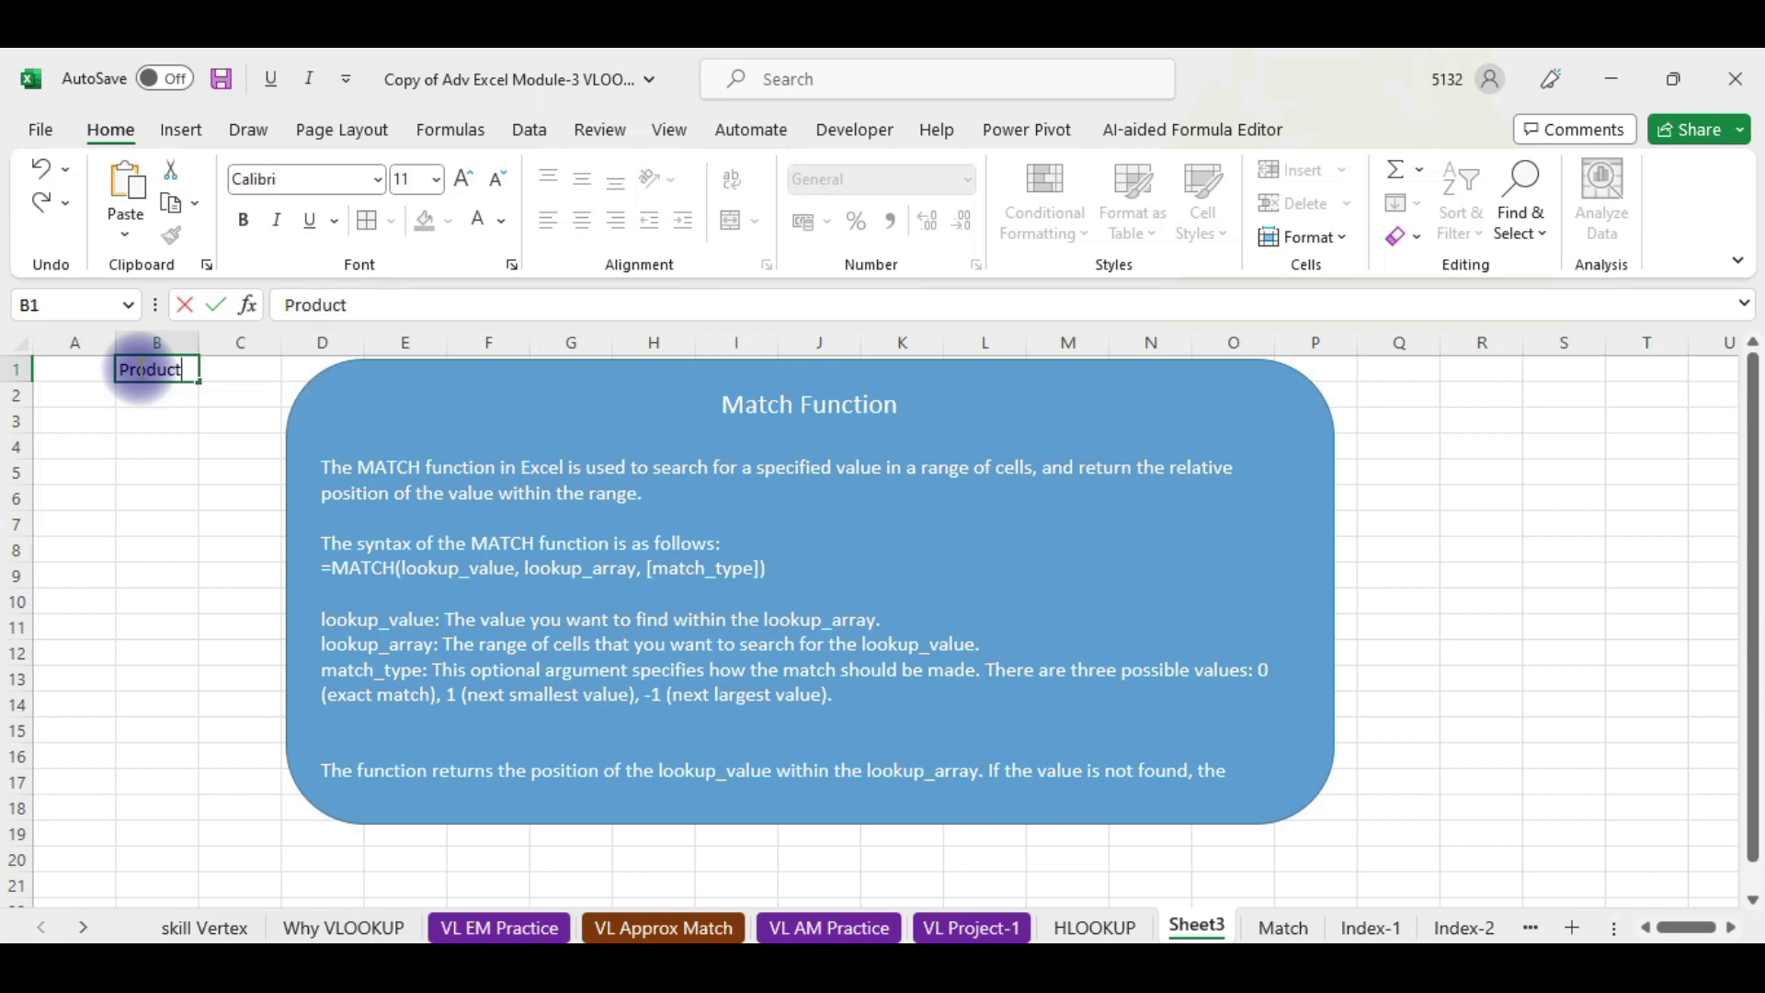
{"action": "type", "text": "-1"}
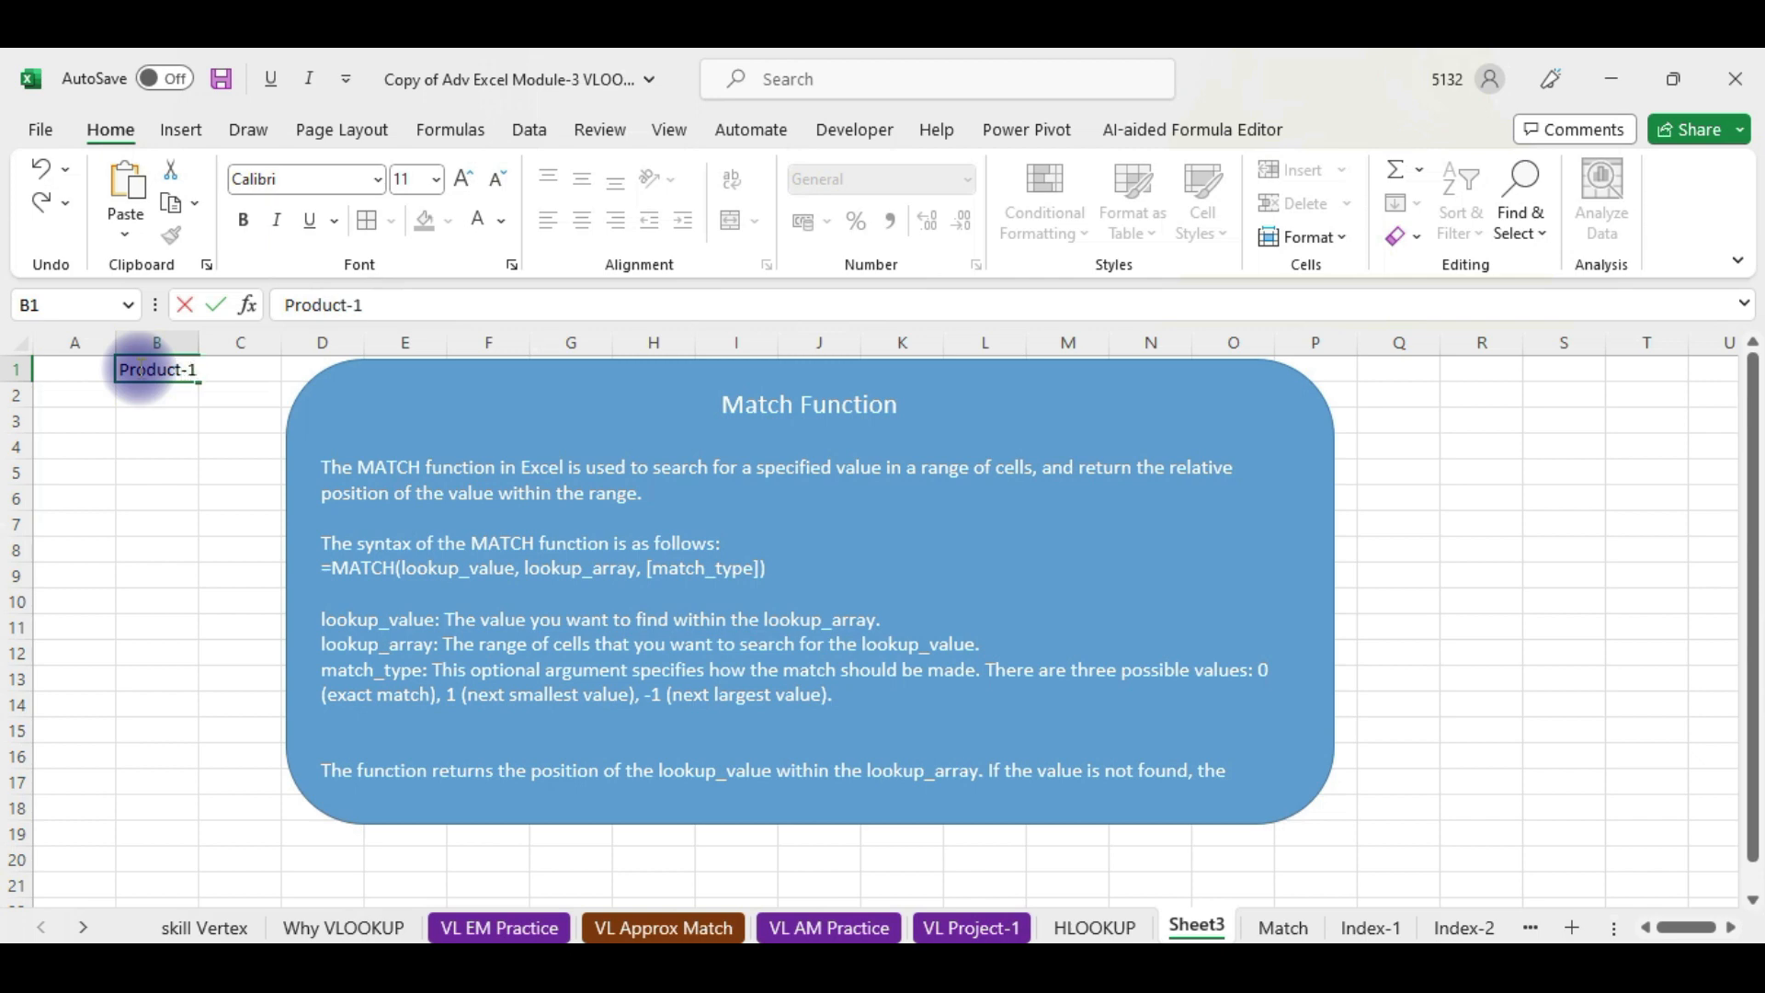
{"action": "left_click", "coordinate": [175, 497]}
{"action": "left_click", "coordinate": [201, 370]}
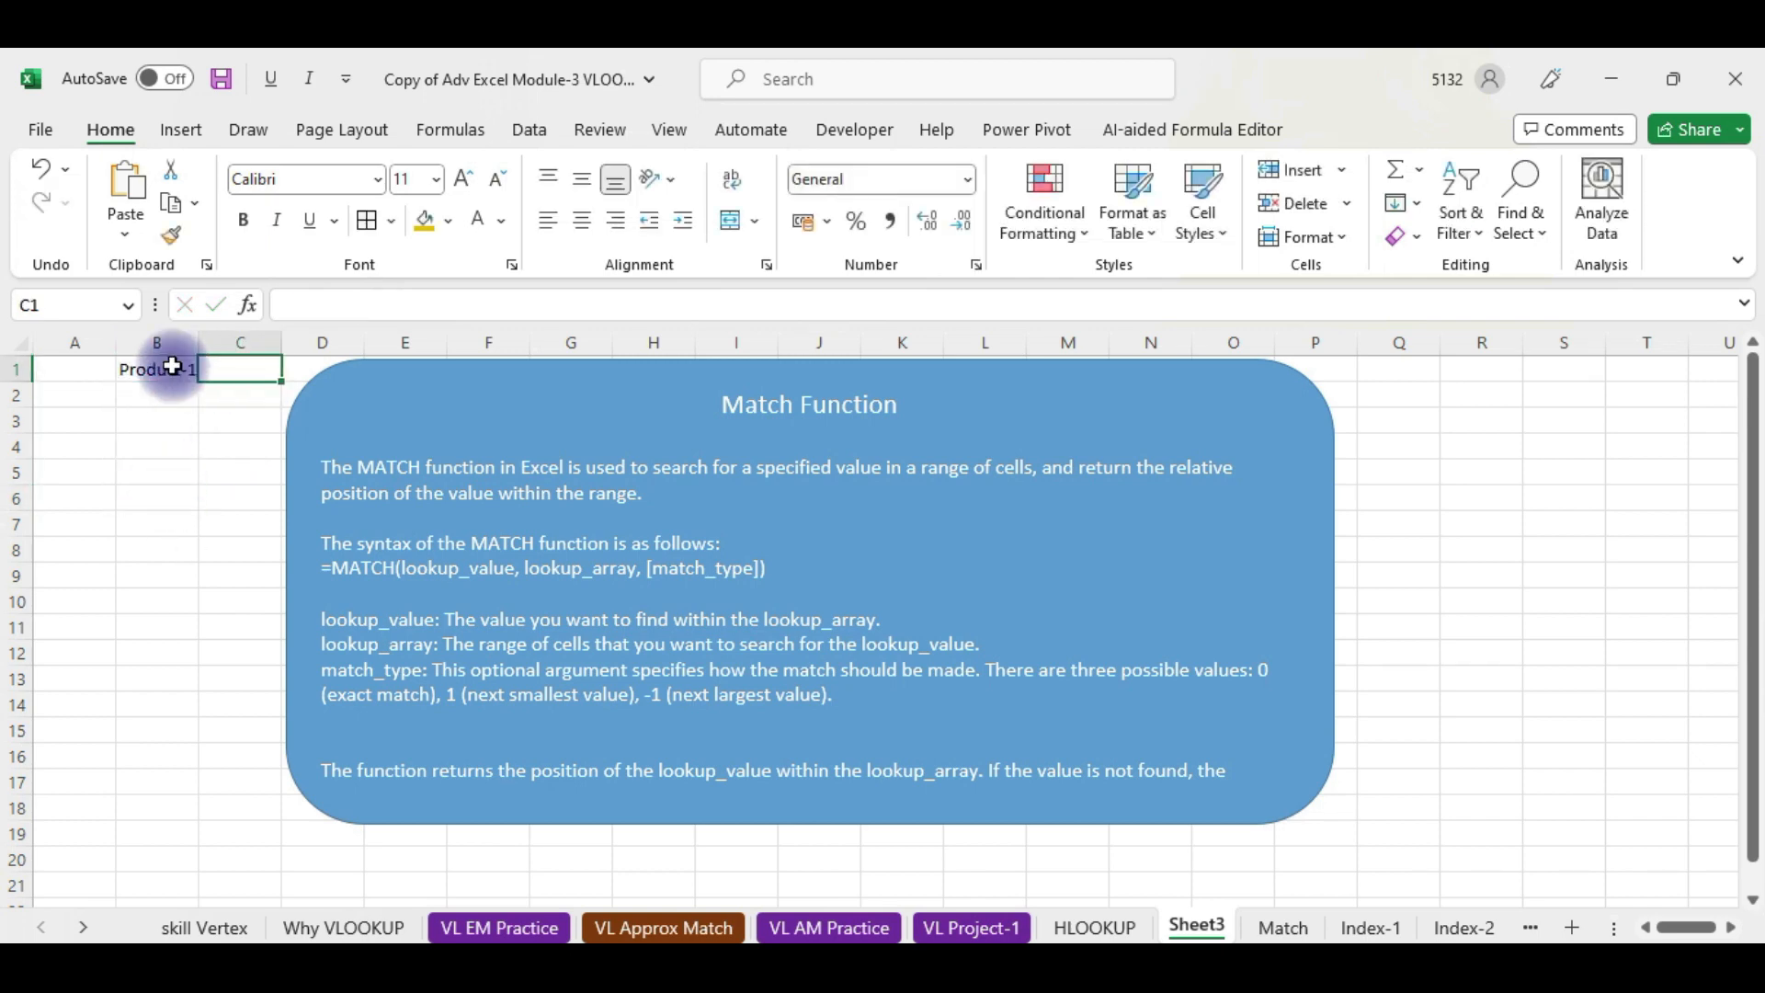
- Fill the product series from B1 down to B15 and fit column B's width to its contents
{"action": "left_click", "coordinate": [188, 372]}
{"action": "left_click_drag", "start_coordinate": [197, 377], "coordinate": [197, 731]}
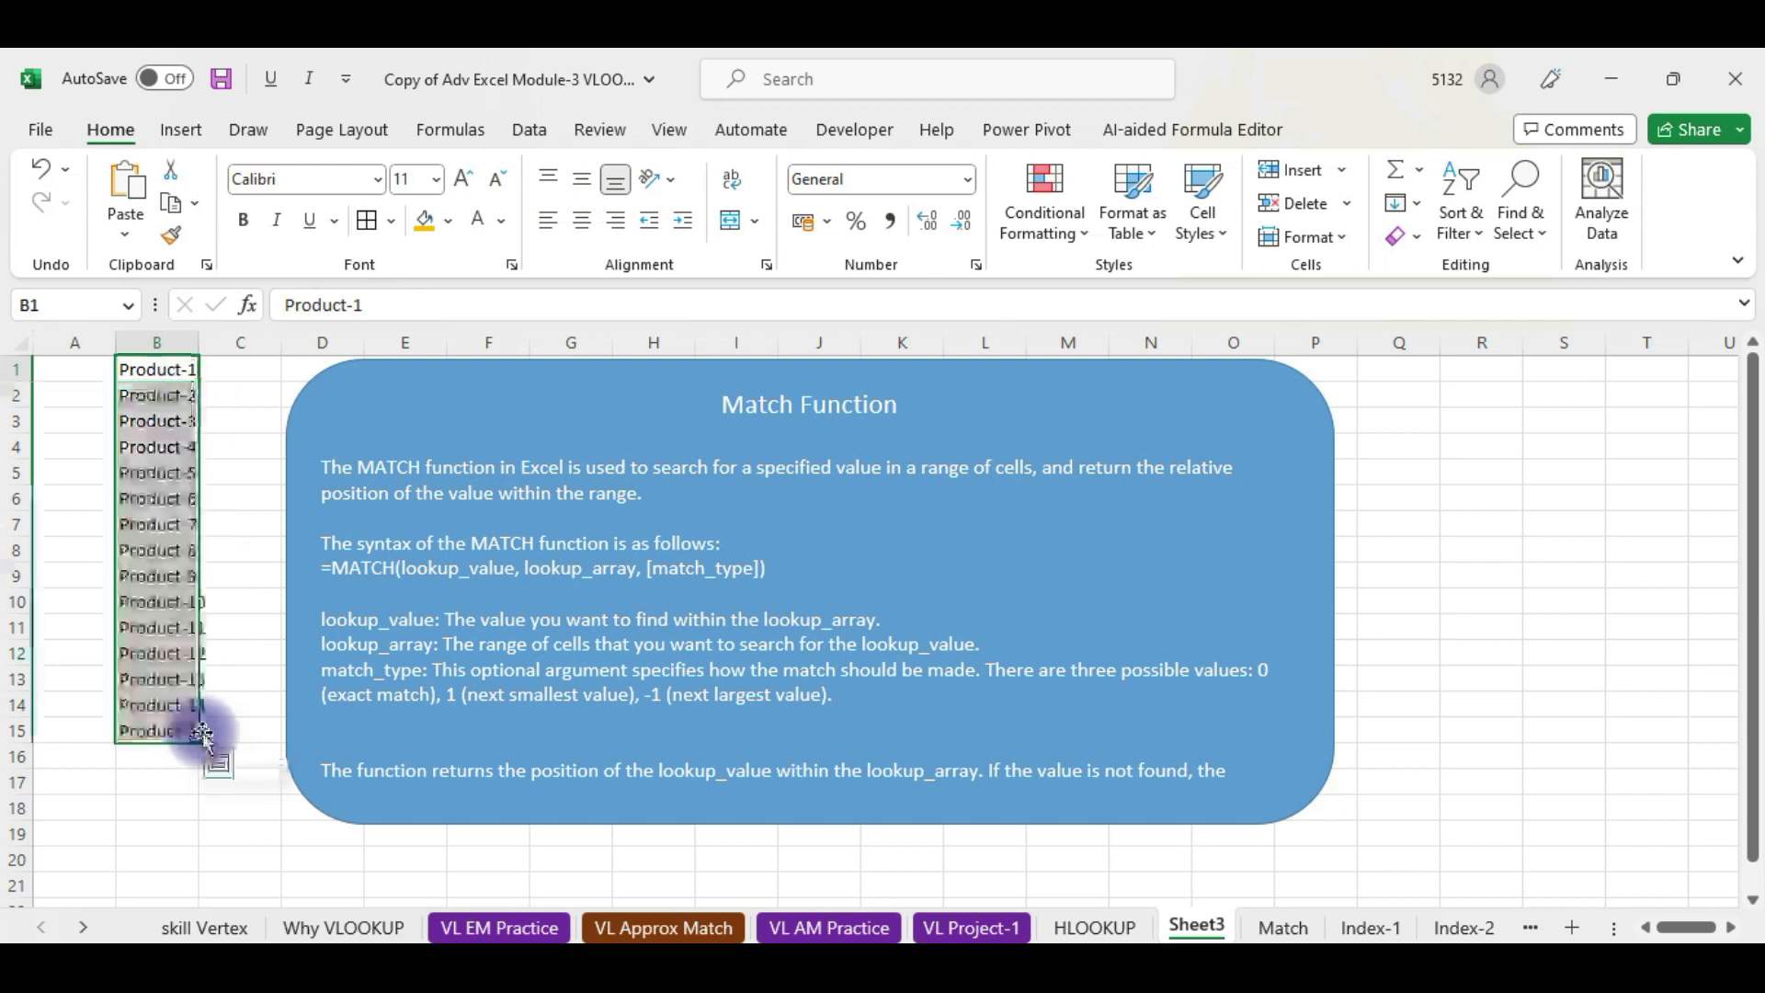
{"action": "double_click", "coordinate": [199, 342]}
{"action": "left_click", "coordinate": [196, 343]}
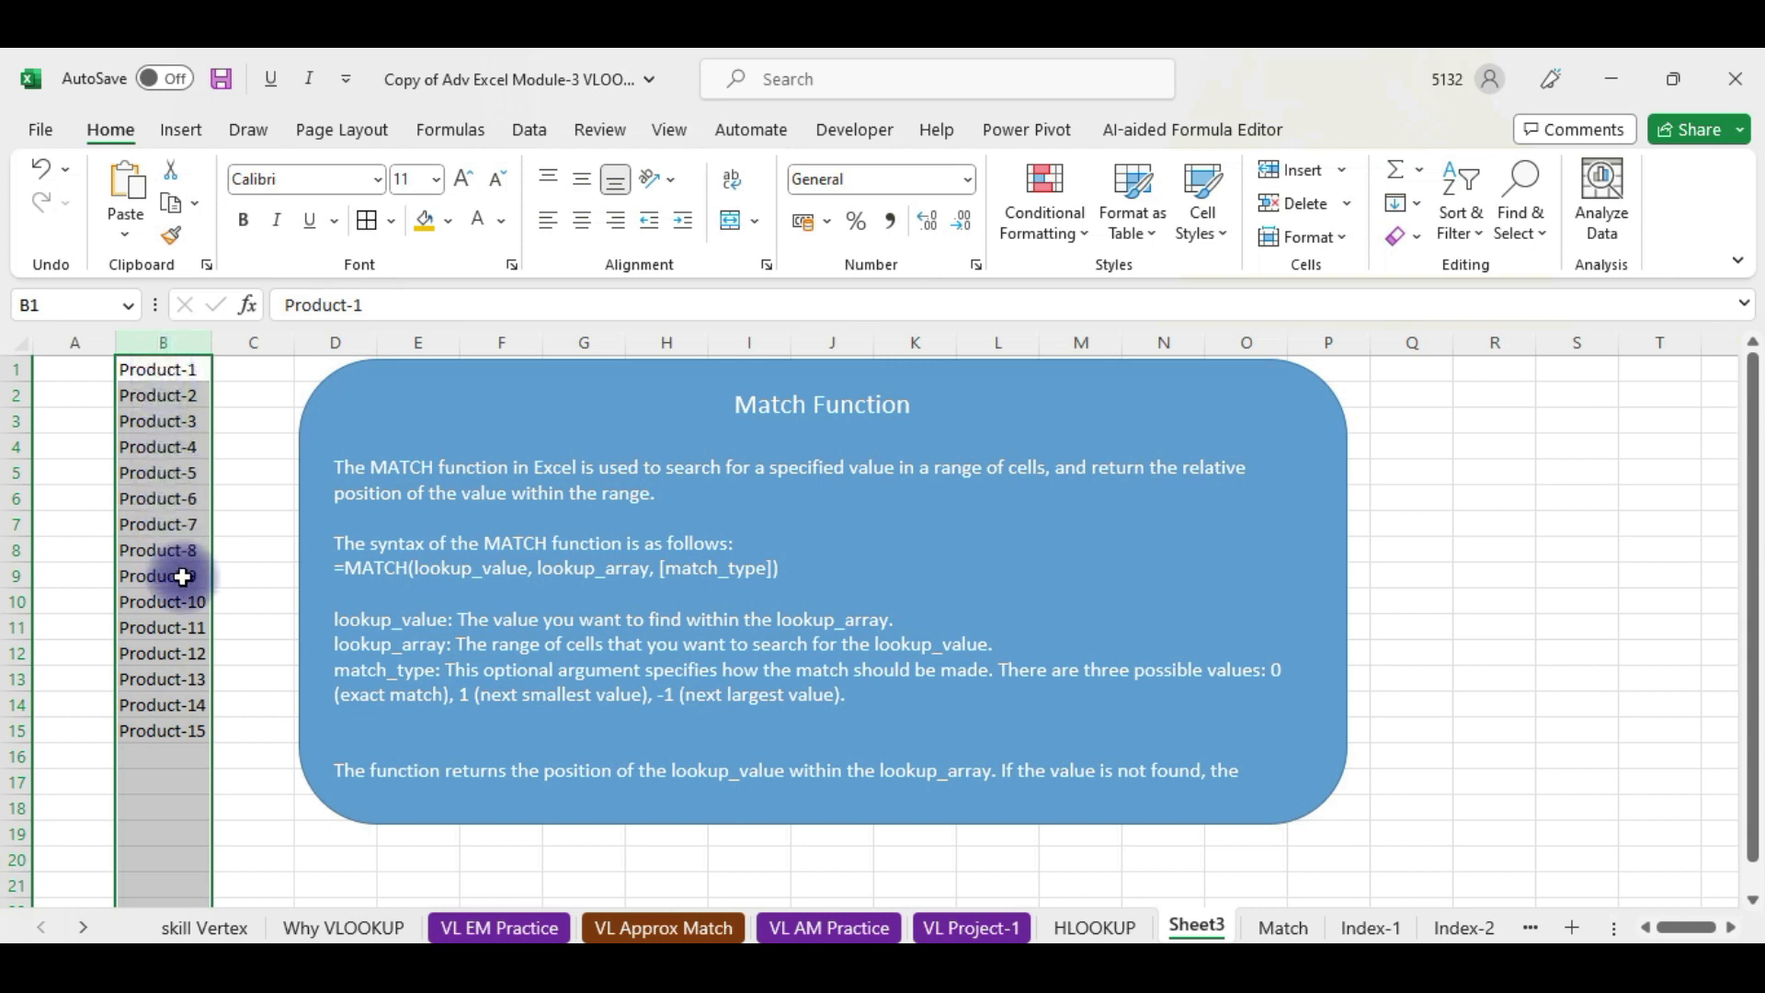
{"action": "left_click", "coordinate": [166, 603]}
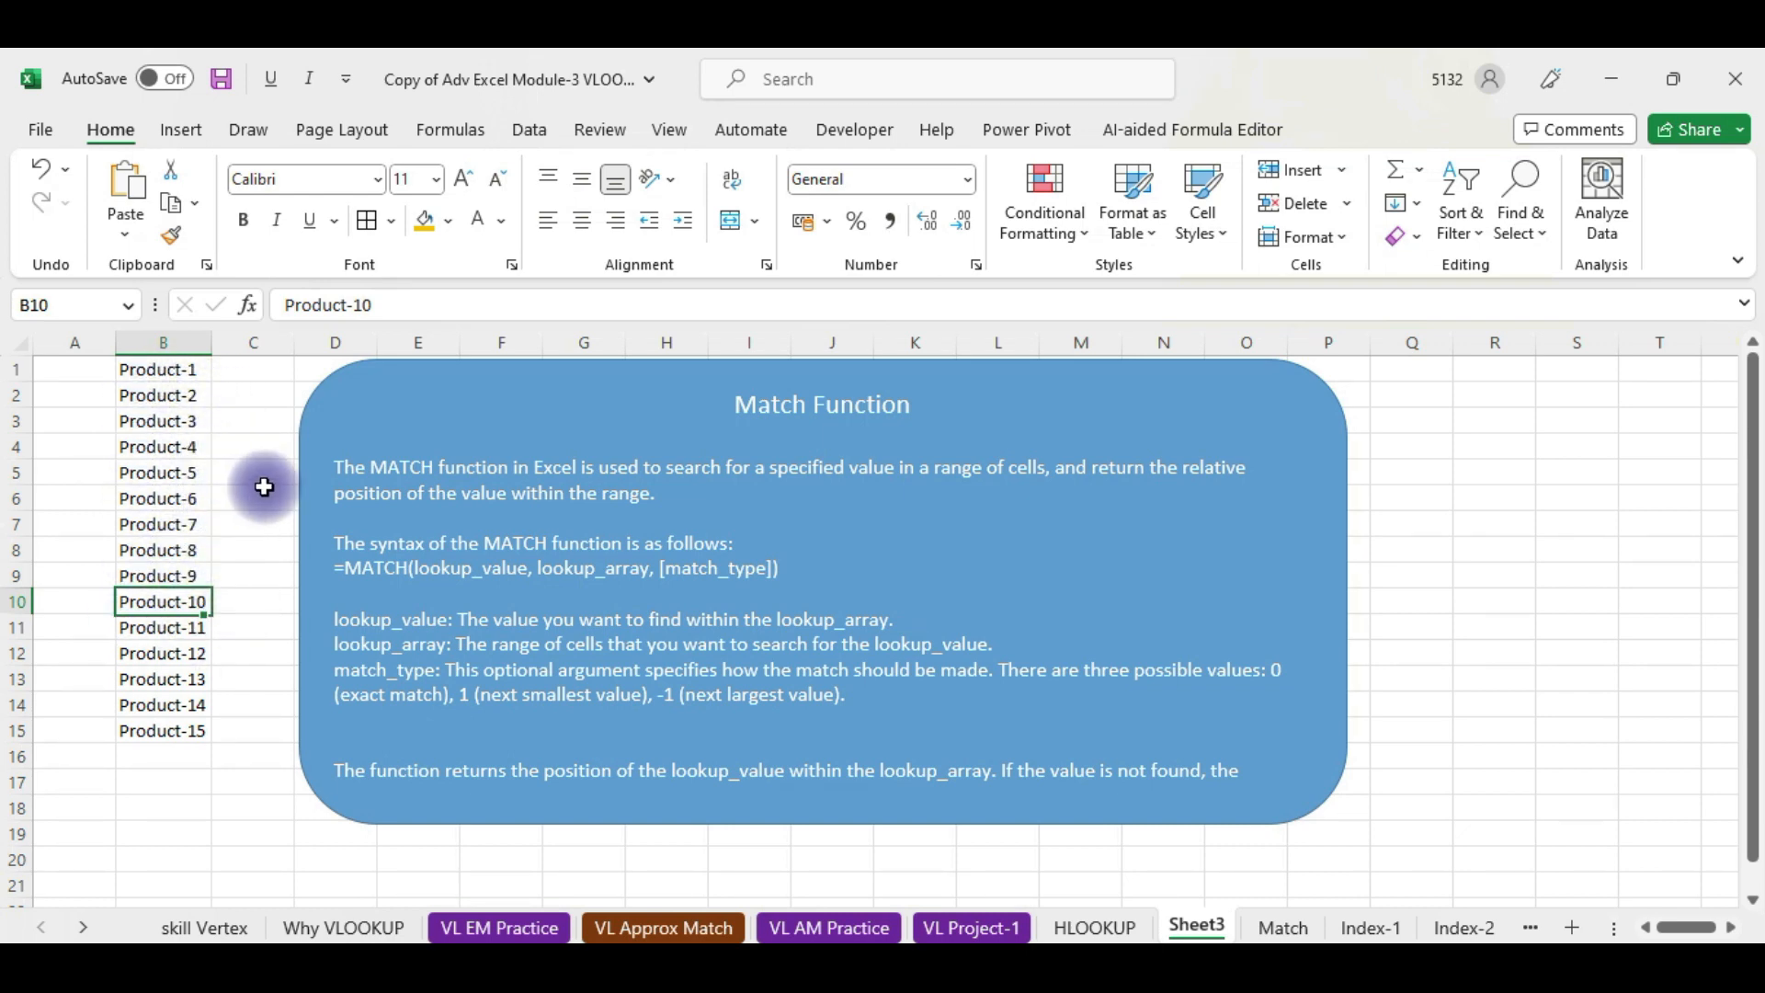
{"action": "left_click_drag", "start_coordinate": [166, 371], "coordinate": [170, 731]}
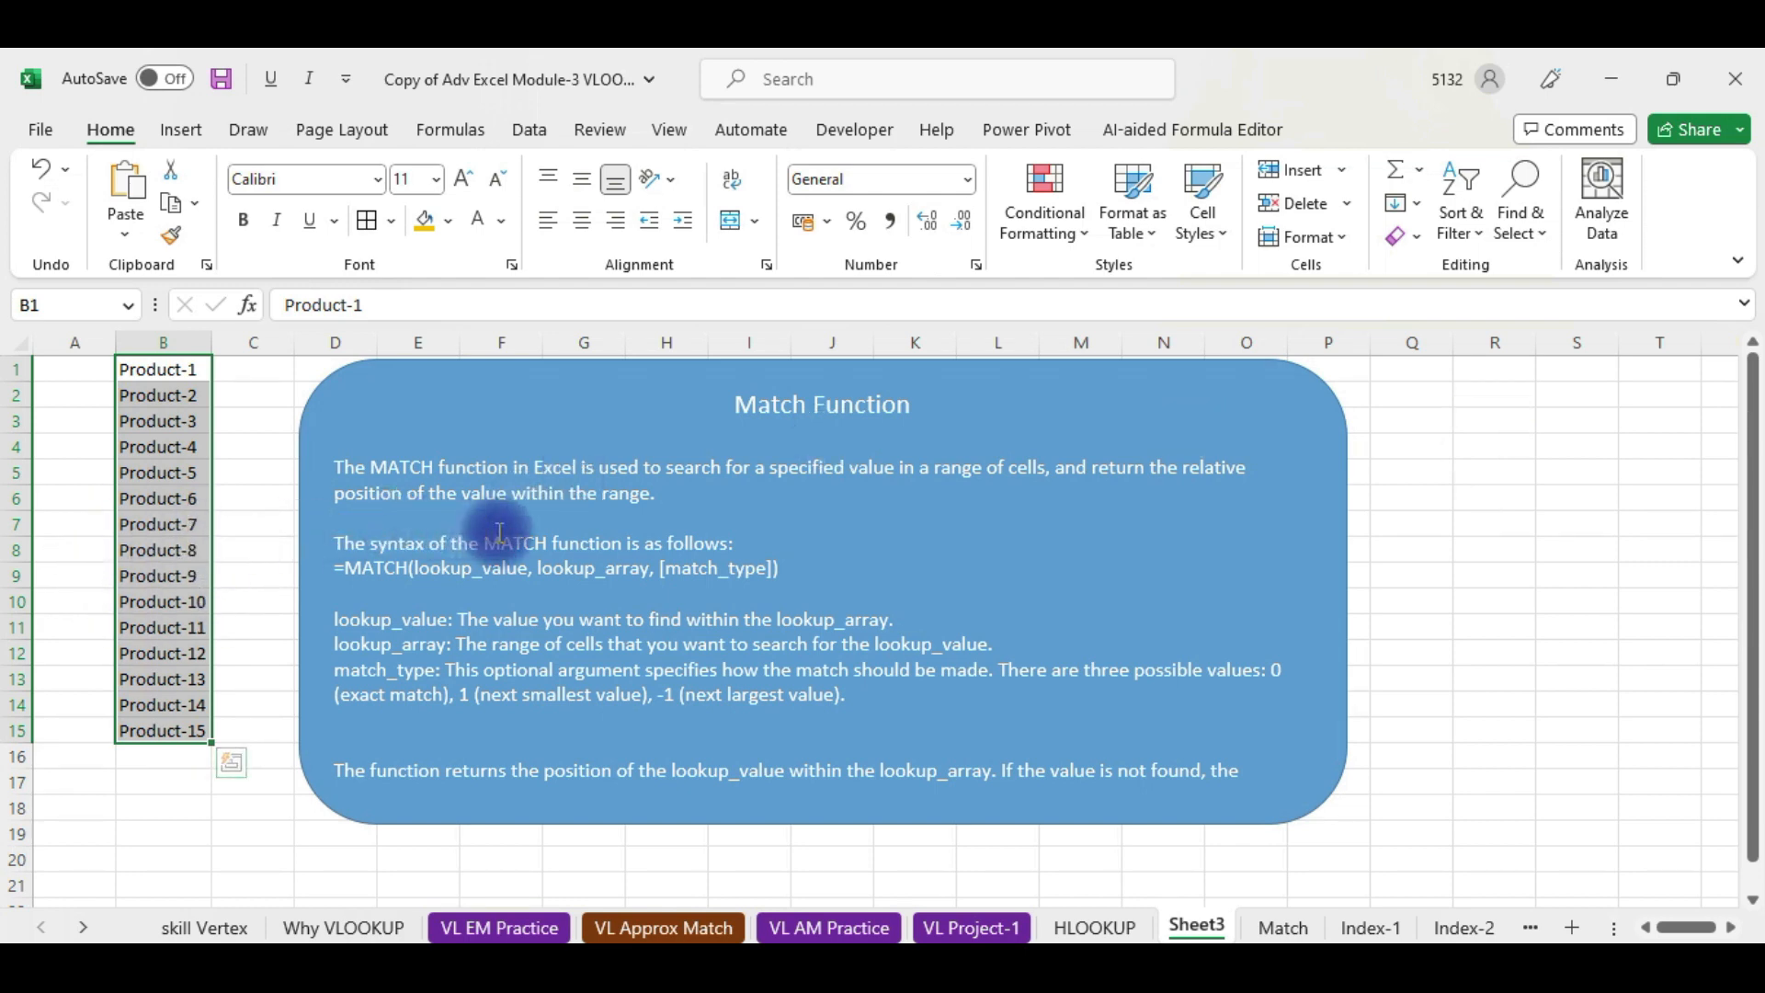
{"action": "left_click_drag", "start_coordinate": [345, 551], "coordinate": [819, 582]}
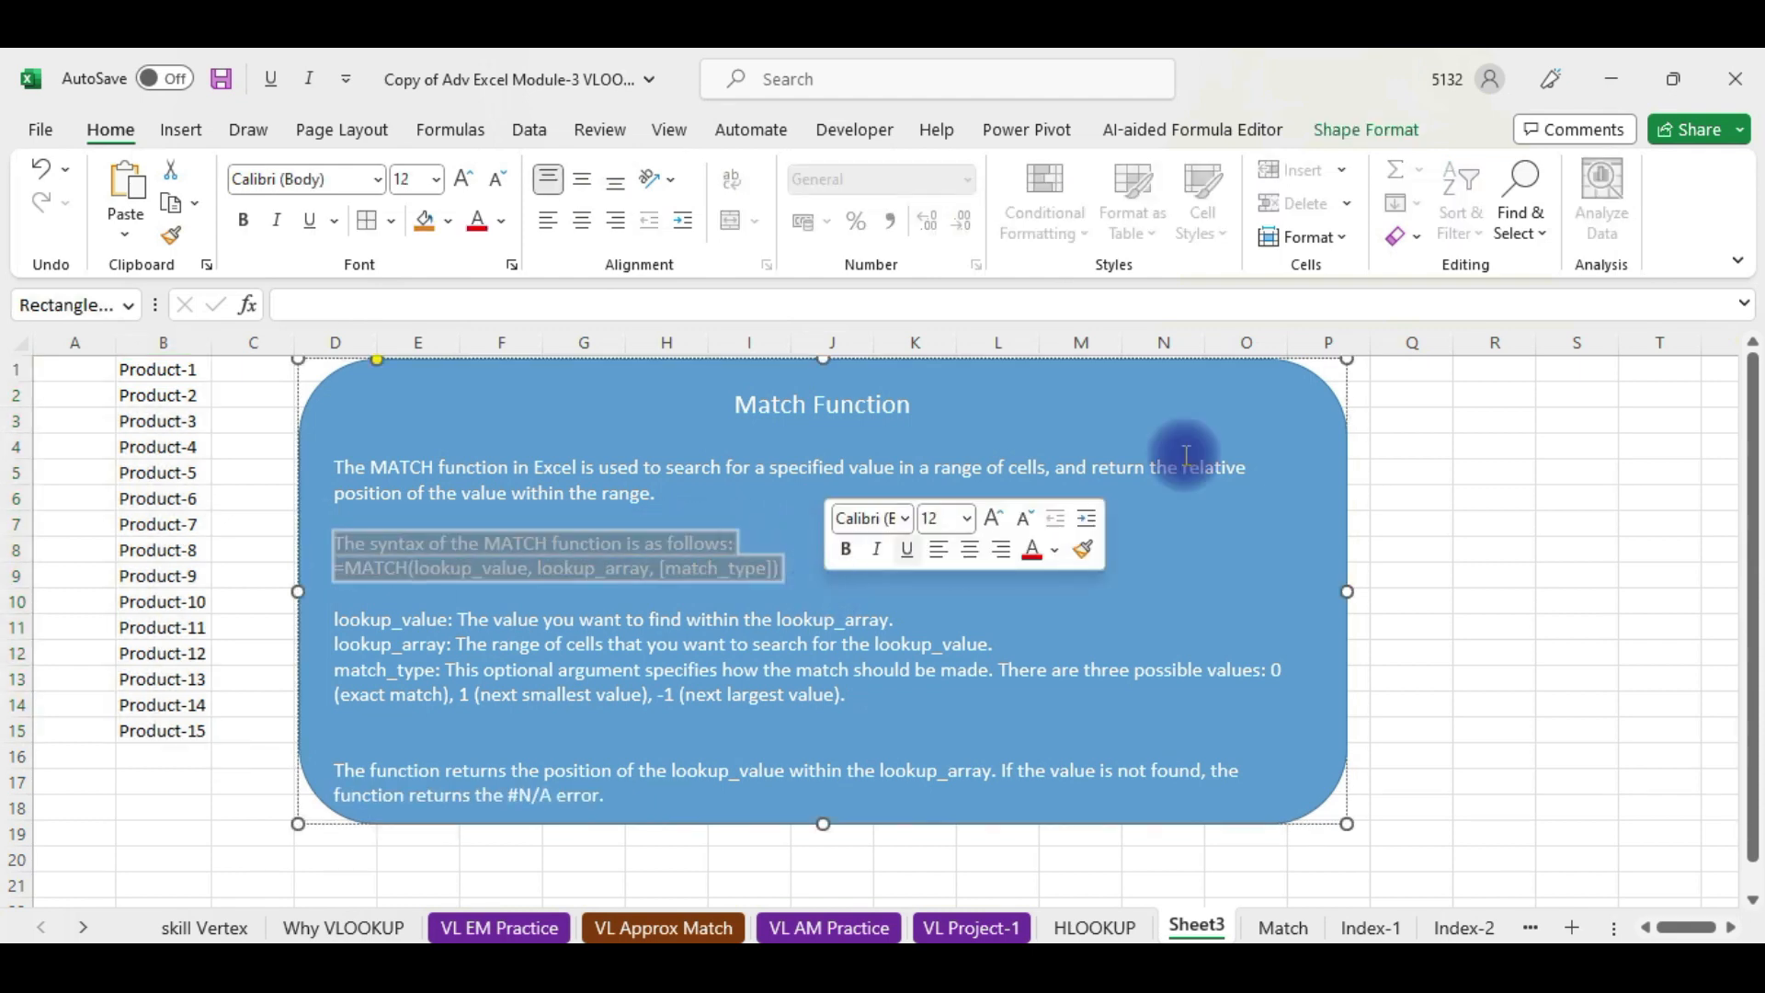
- Start a MATCH formula in cell R2 and open its Function Arguments dialog, moved clear of cells Q2 and R2
{"action": "left_click", "coordinate": [1482, 397]}
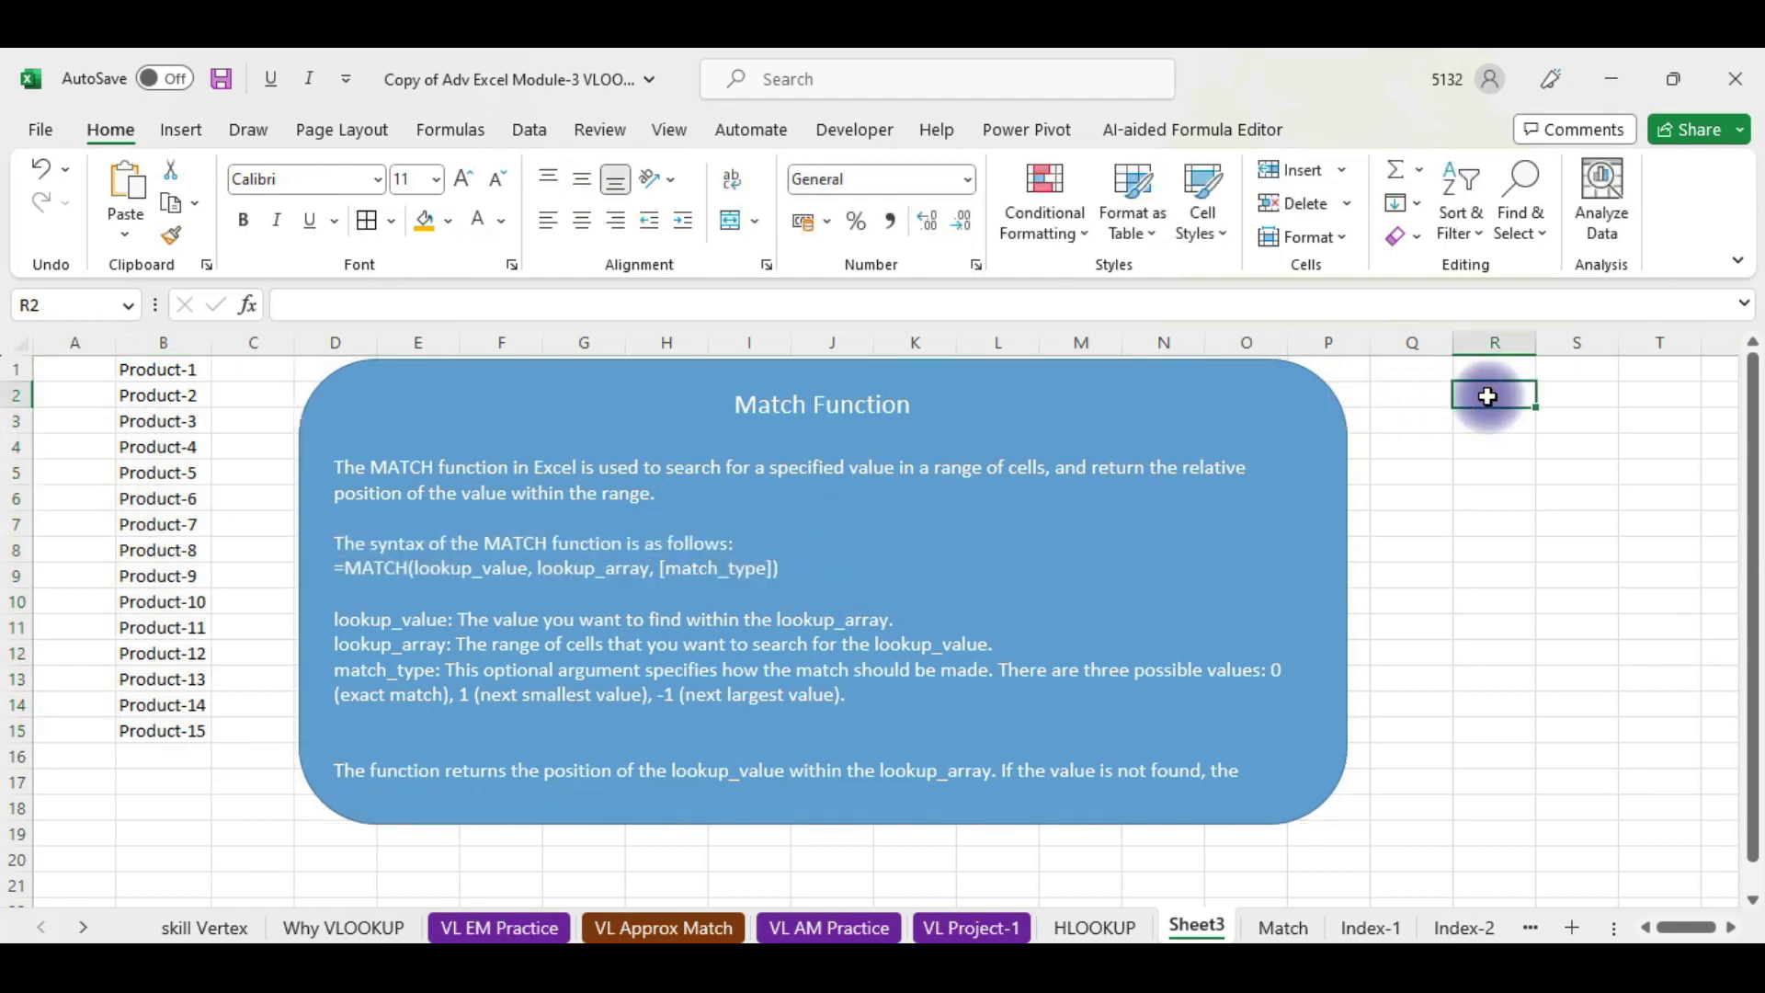
{"action": "type", "text": "=mat"}
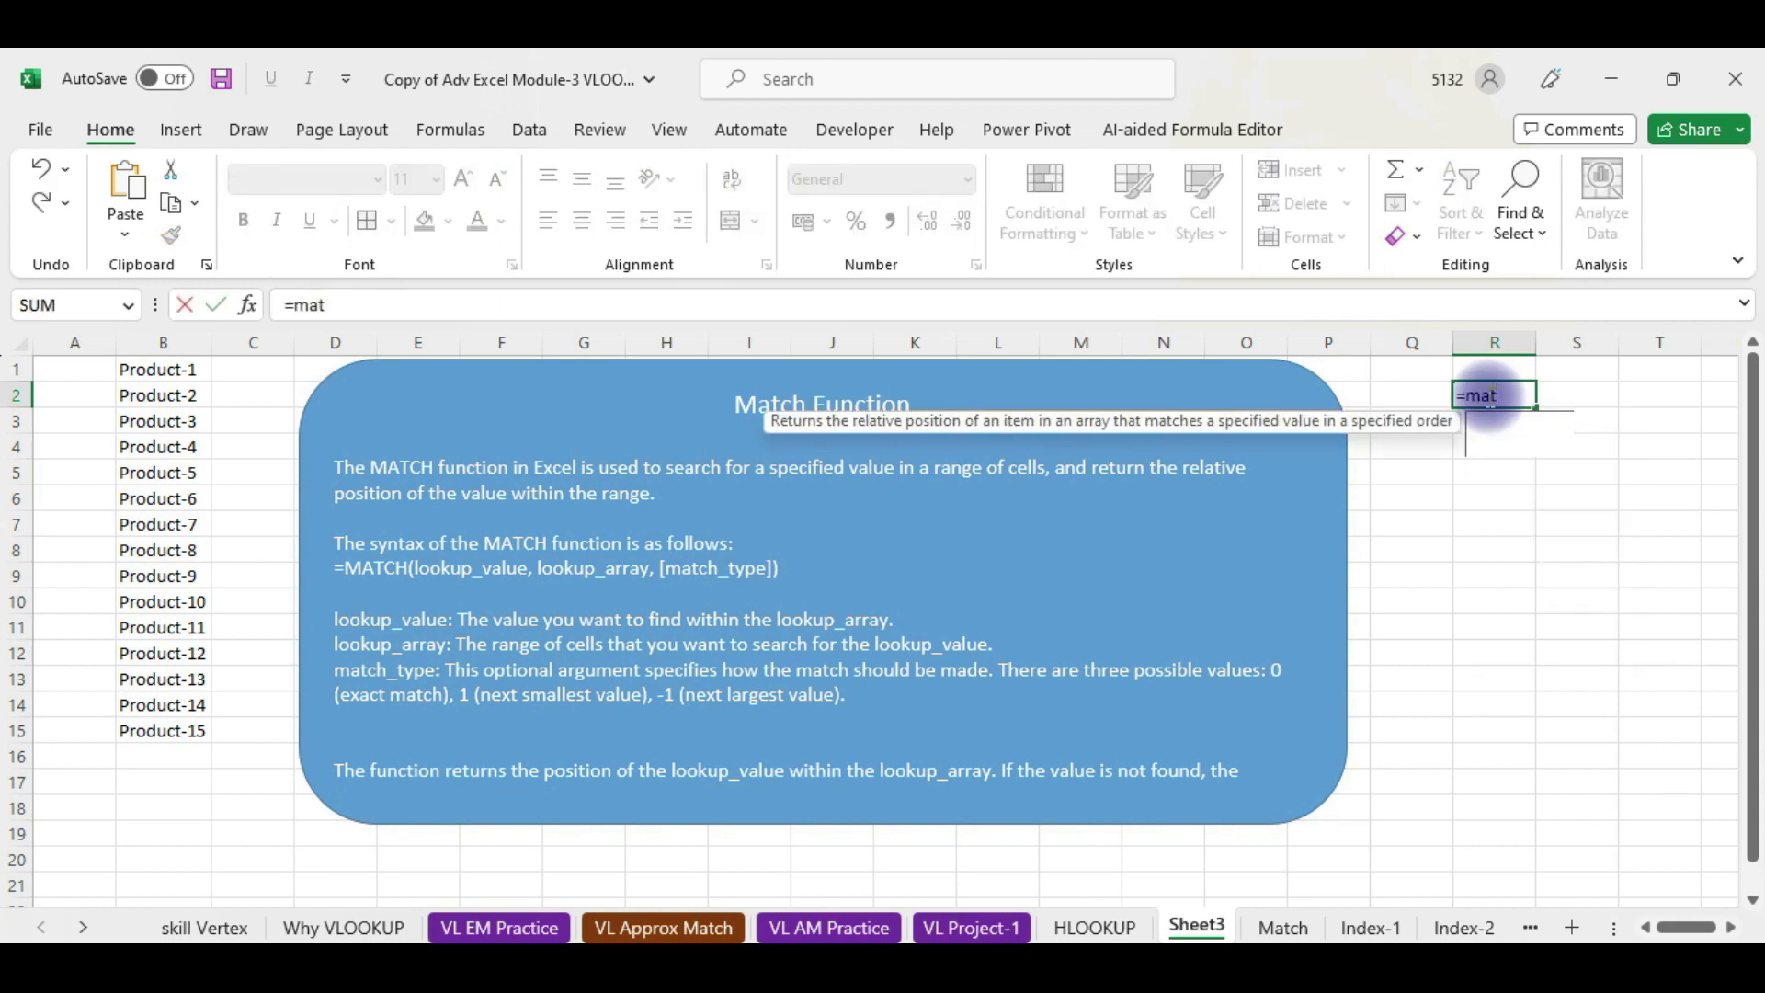
{"action": "type", "text": "ch"}
{"action": "key", "text": "Tab"}
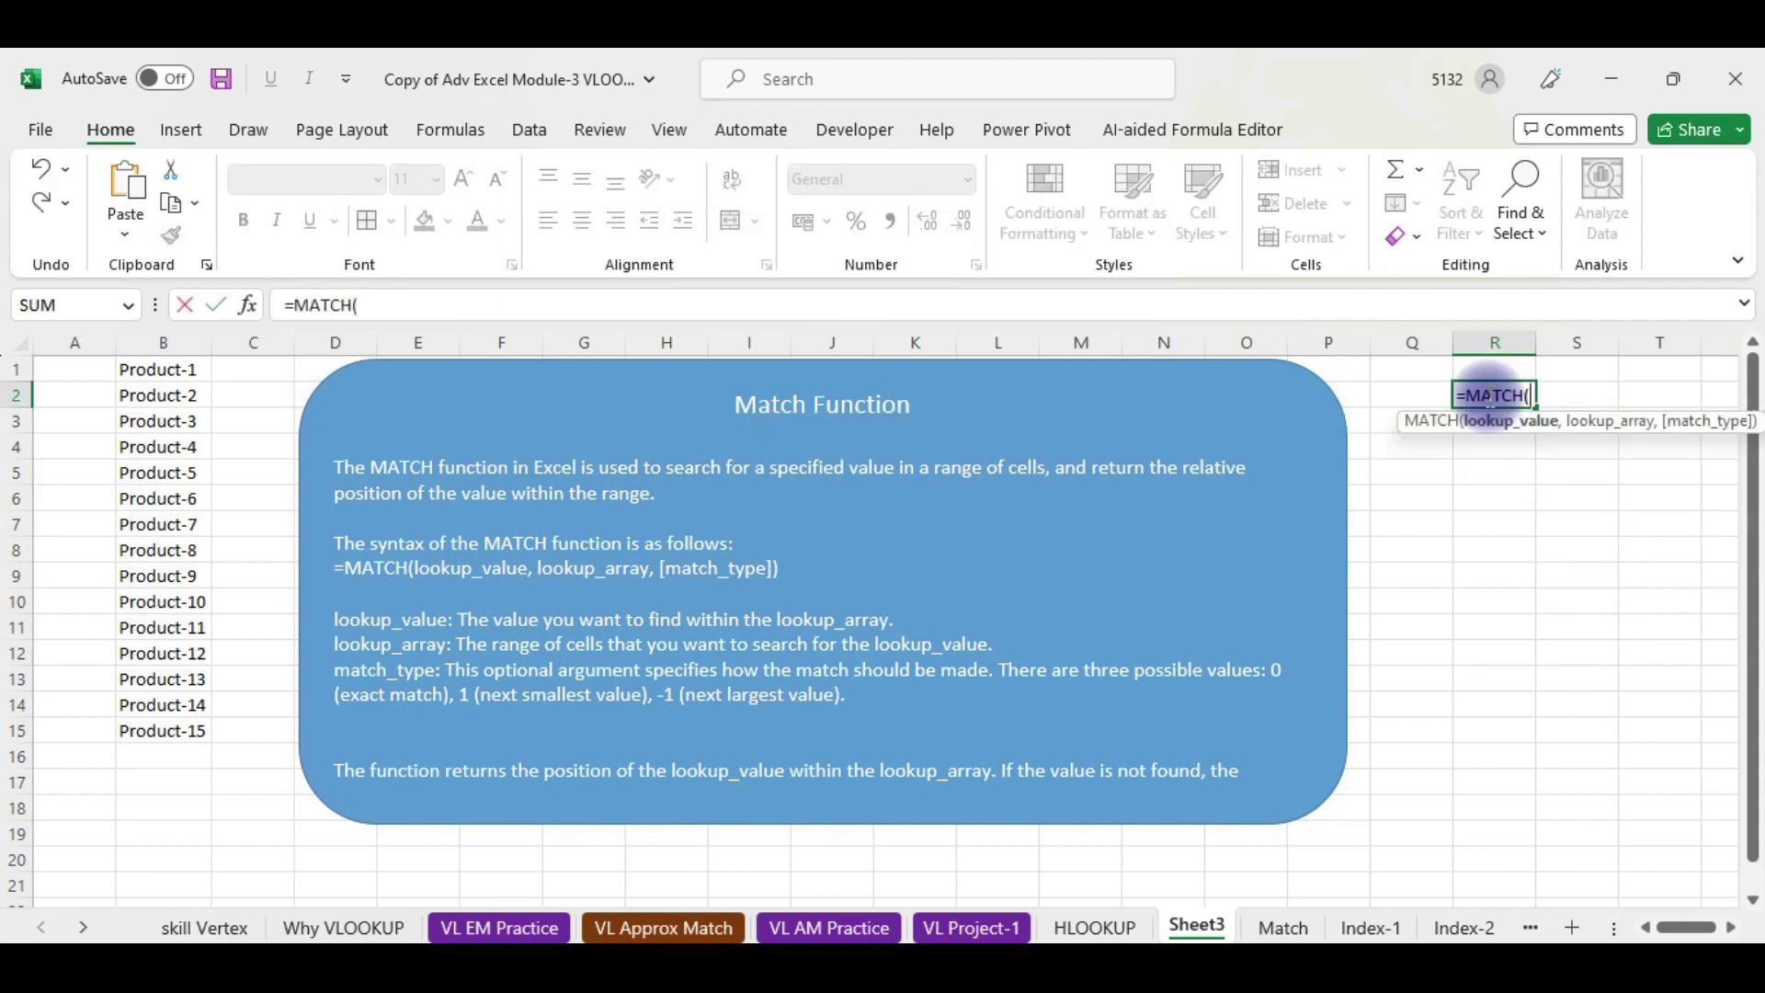
{"action": "left_click", "coordinate": [248, 307]}
{"action": "left_click_drag", "start_coordinate": [1435, 267], "coordinate": [1053, 214]}
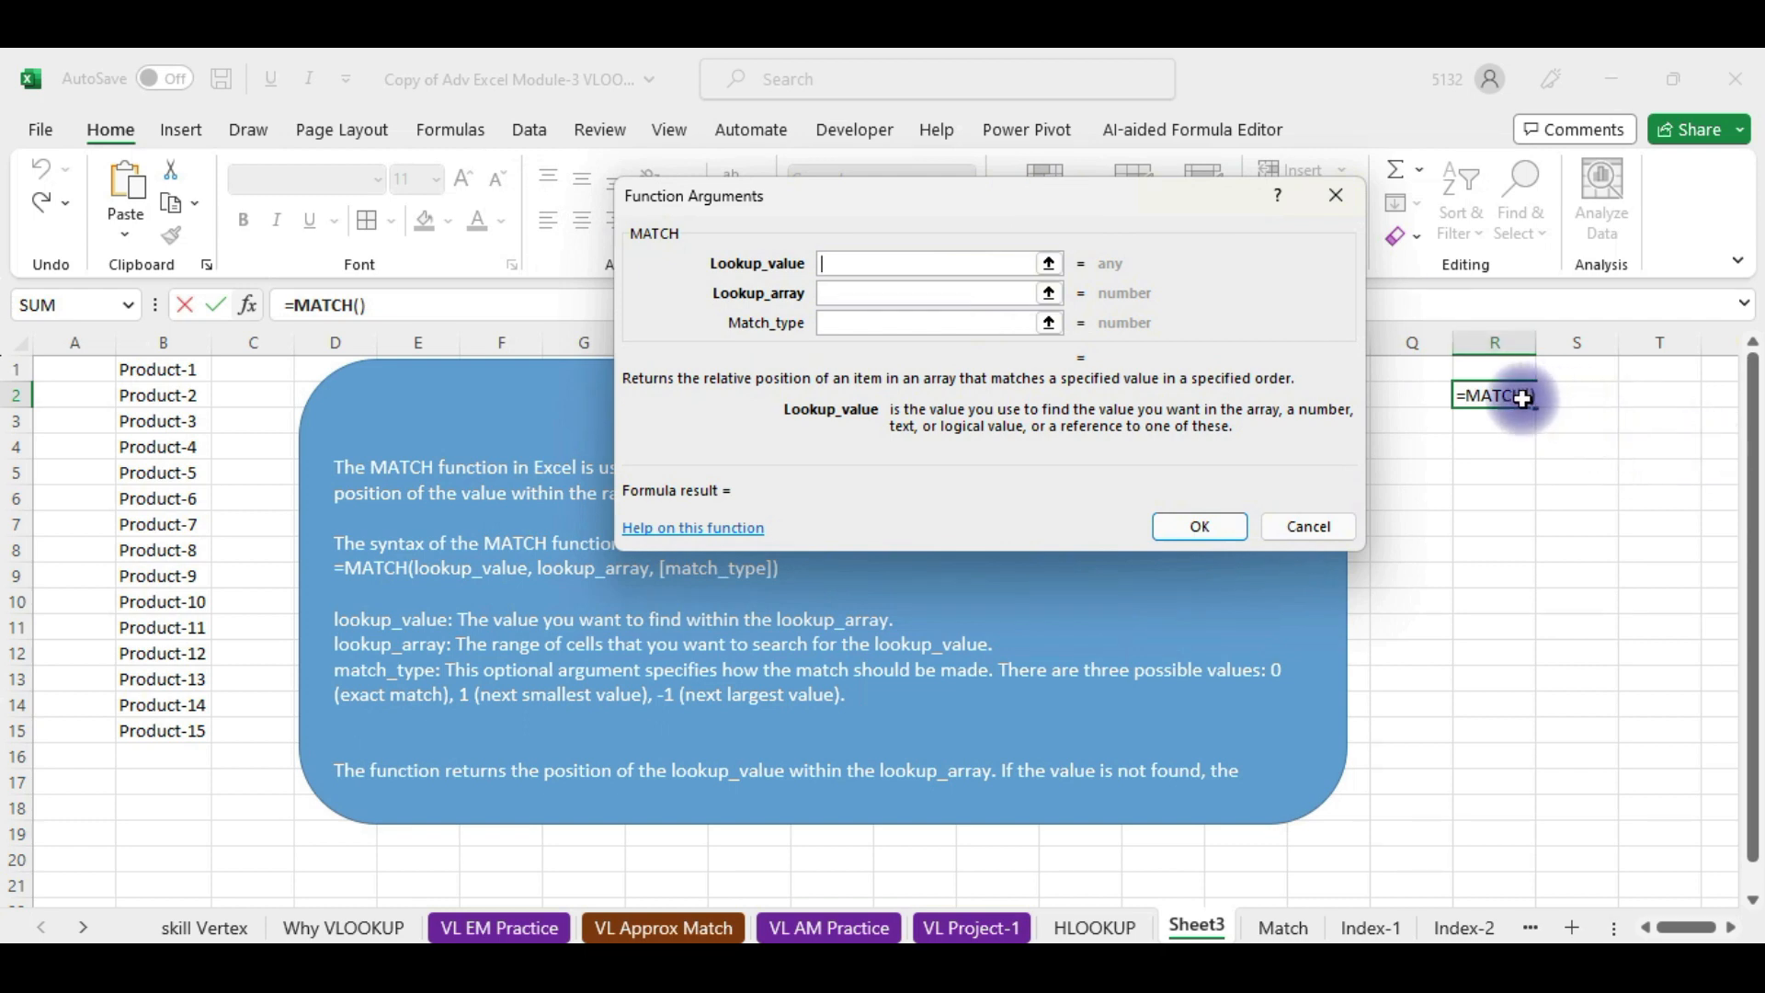
{"action": "left_click_drag", "start_coordinate": [783, 195], "coordinate": [833, 169]}
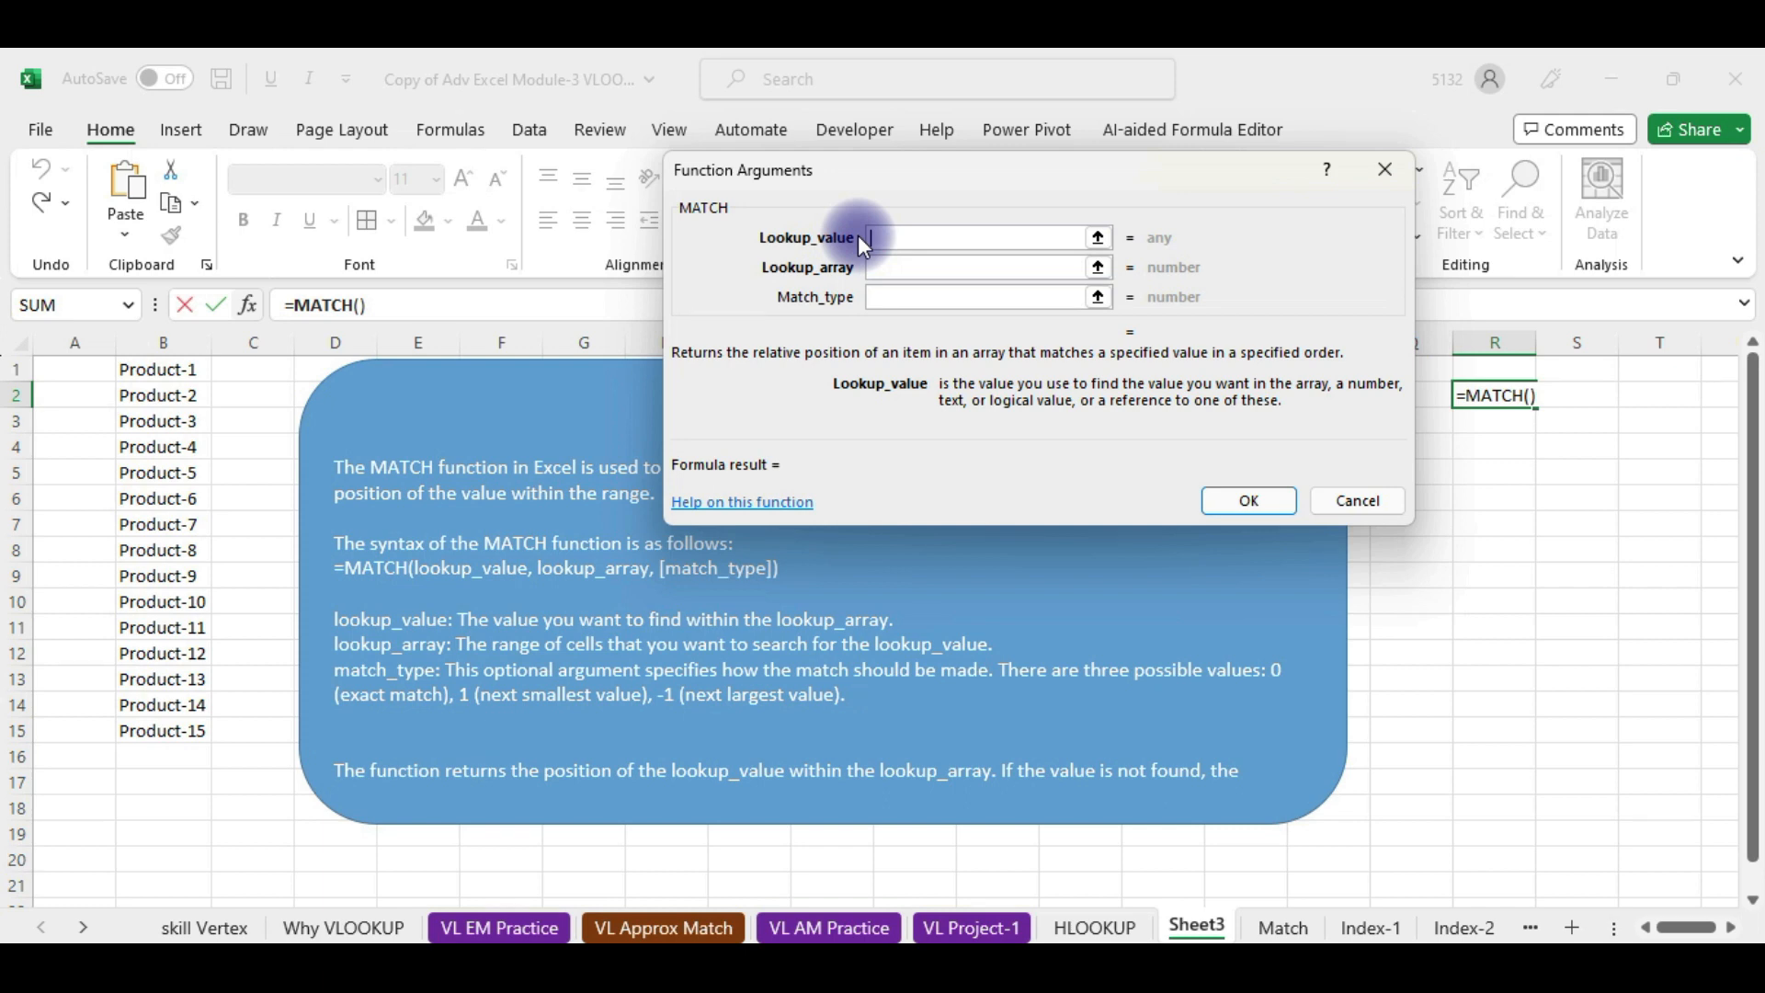
{"action": "left_click_drag", "start_coordinate": [1006, 172], "coordinate": [708, 168]}
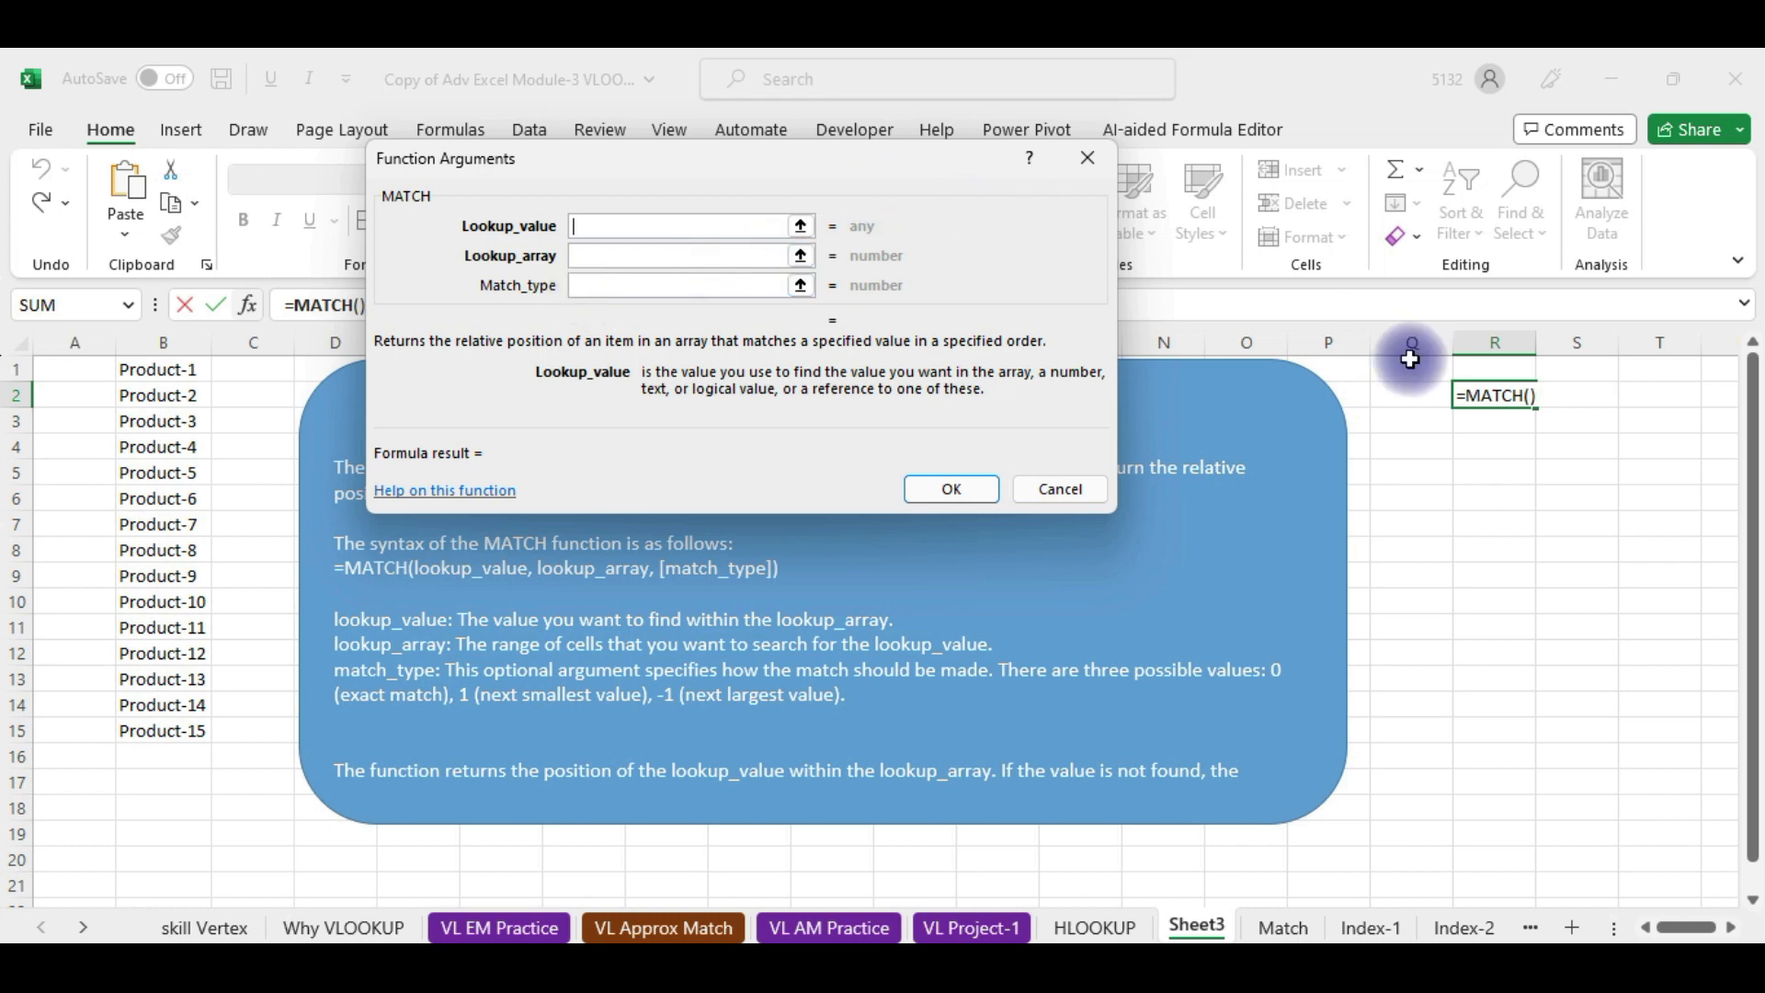
- Complete the MATCH formula with lookup value Q2, lookup array B1:B15 and match type 0, committing it as =MATCH(Q2,B1:B15,0)
{"action": "left_click", "coordinate": [1416, 396]}
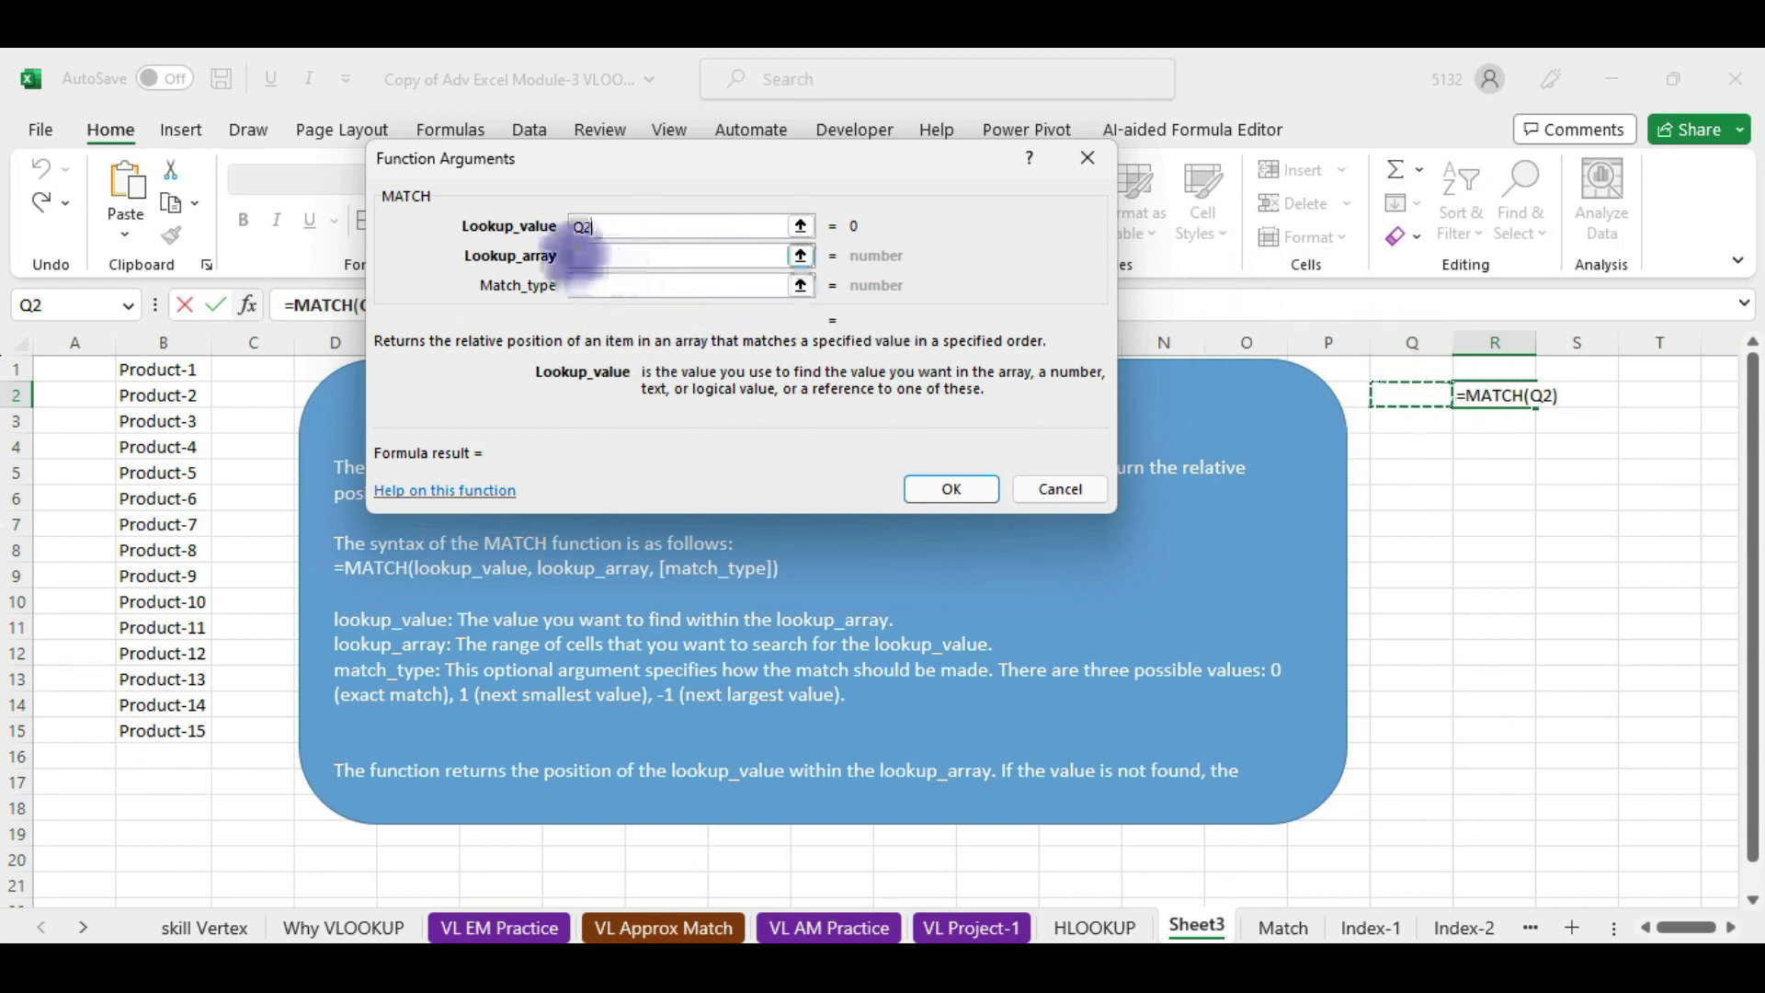
{"action": "left_click", "coordinate": [575, 256]}
{"action": "left_click_drag", "start_coordinate": [145, 368], "coordinate": [142, 725]}
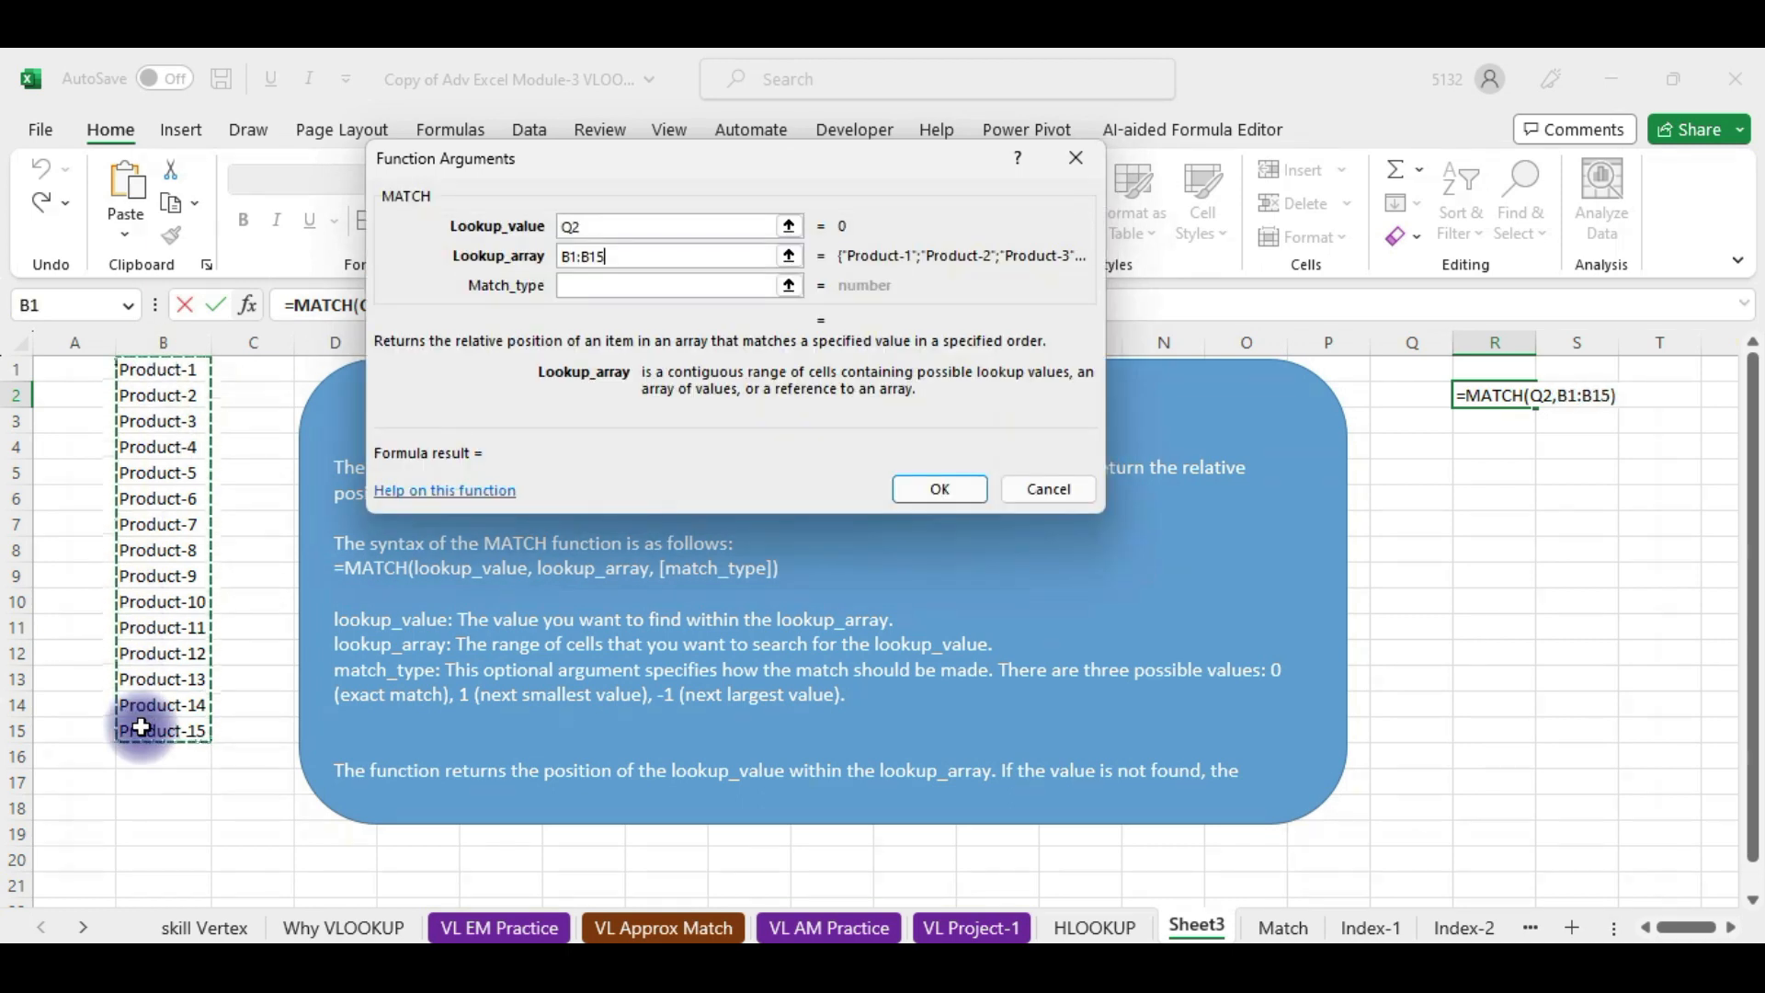
{"action": "left_click", "coordinate": [579, 285]}
{"action": "type", "text": "0"}
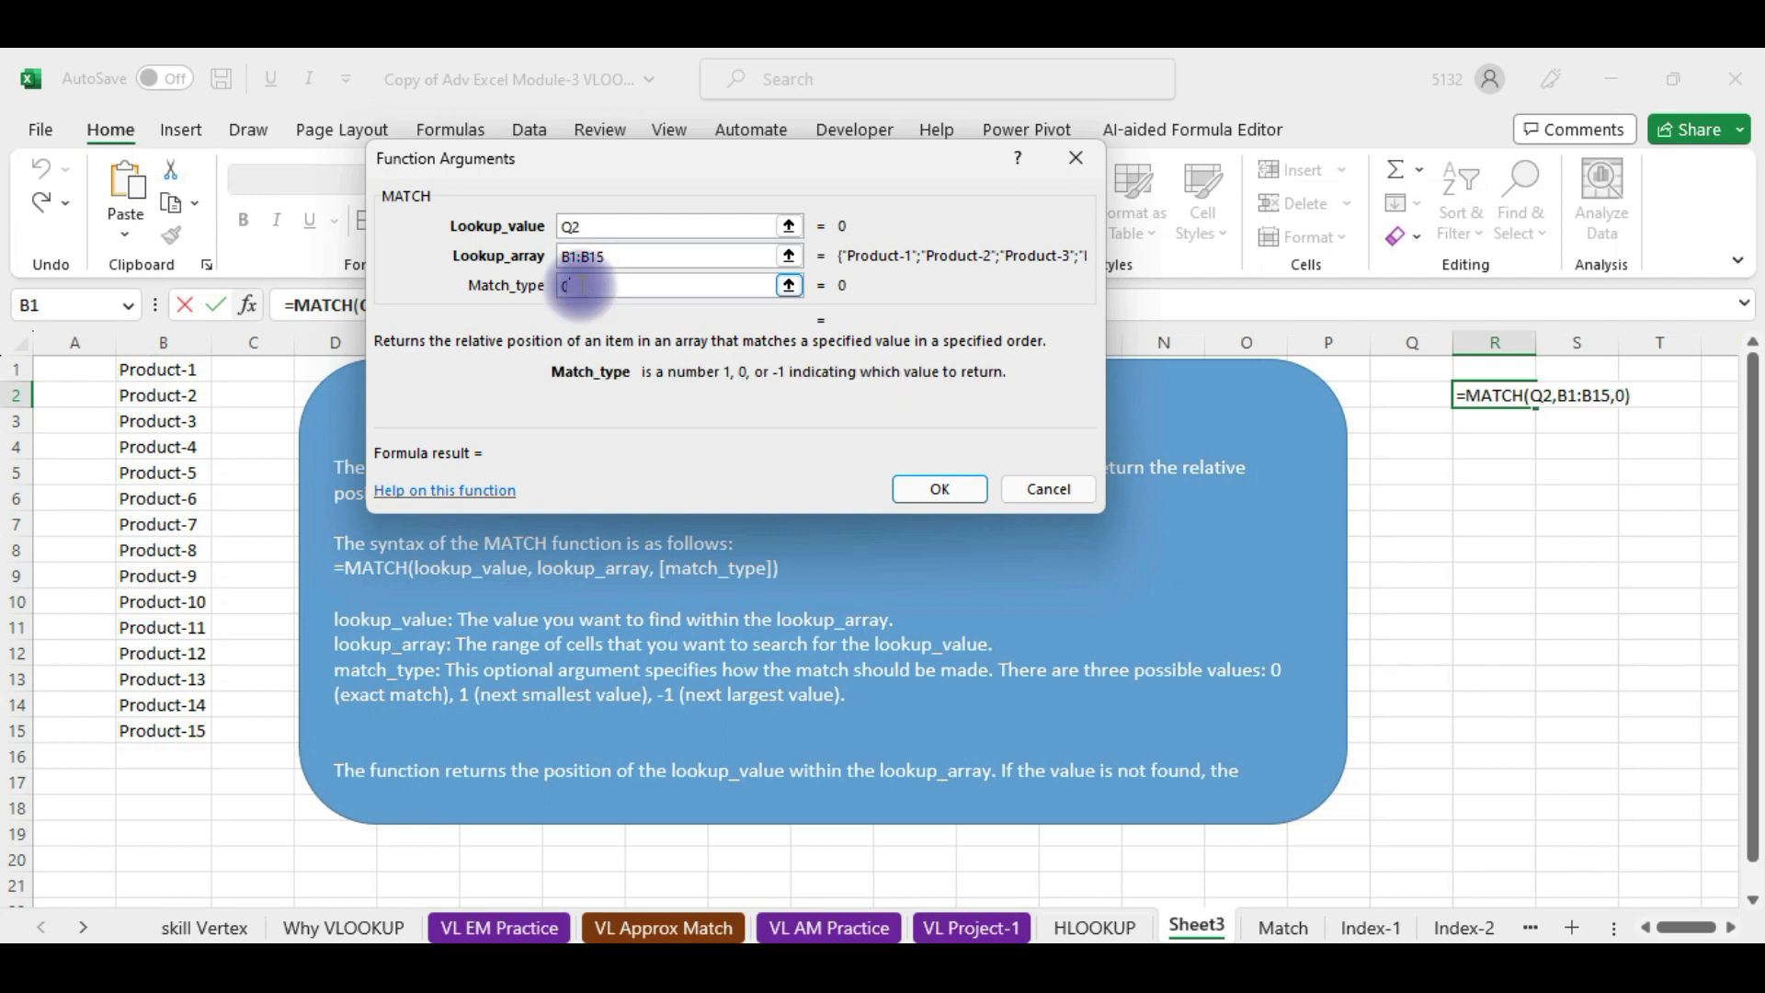
{"action": "type", "text": ")"}
{"action": "left_click", "coordinate": [969, 489]}
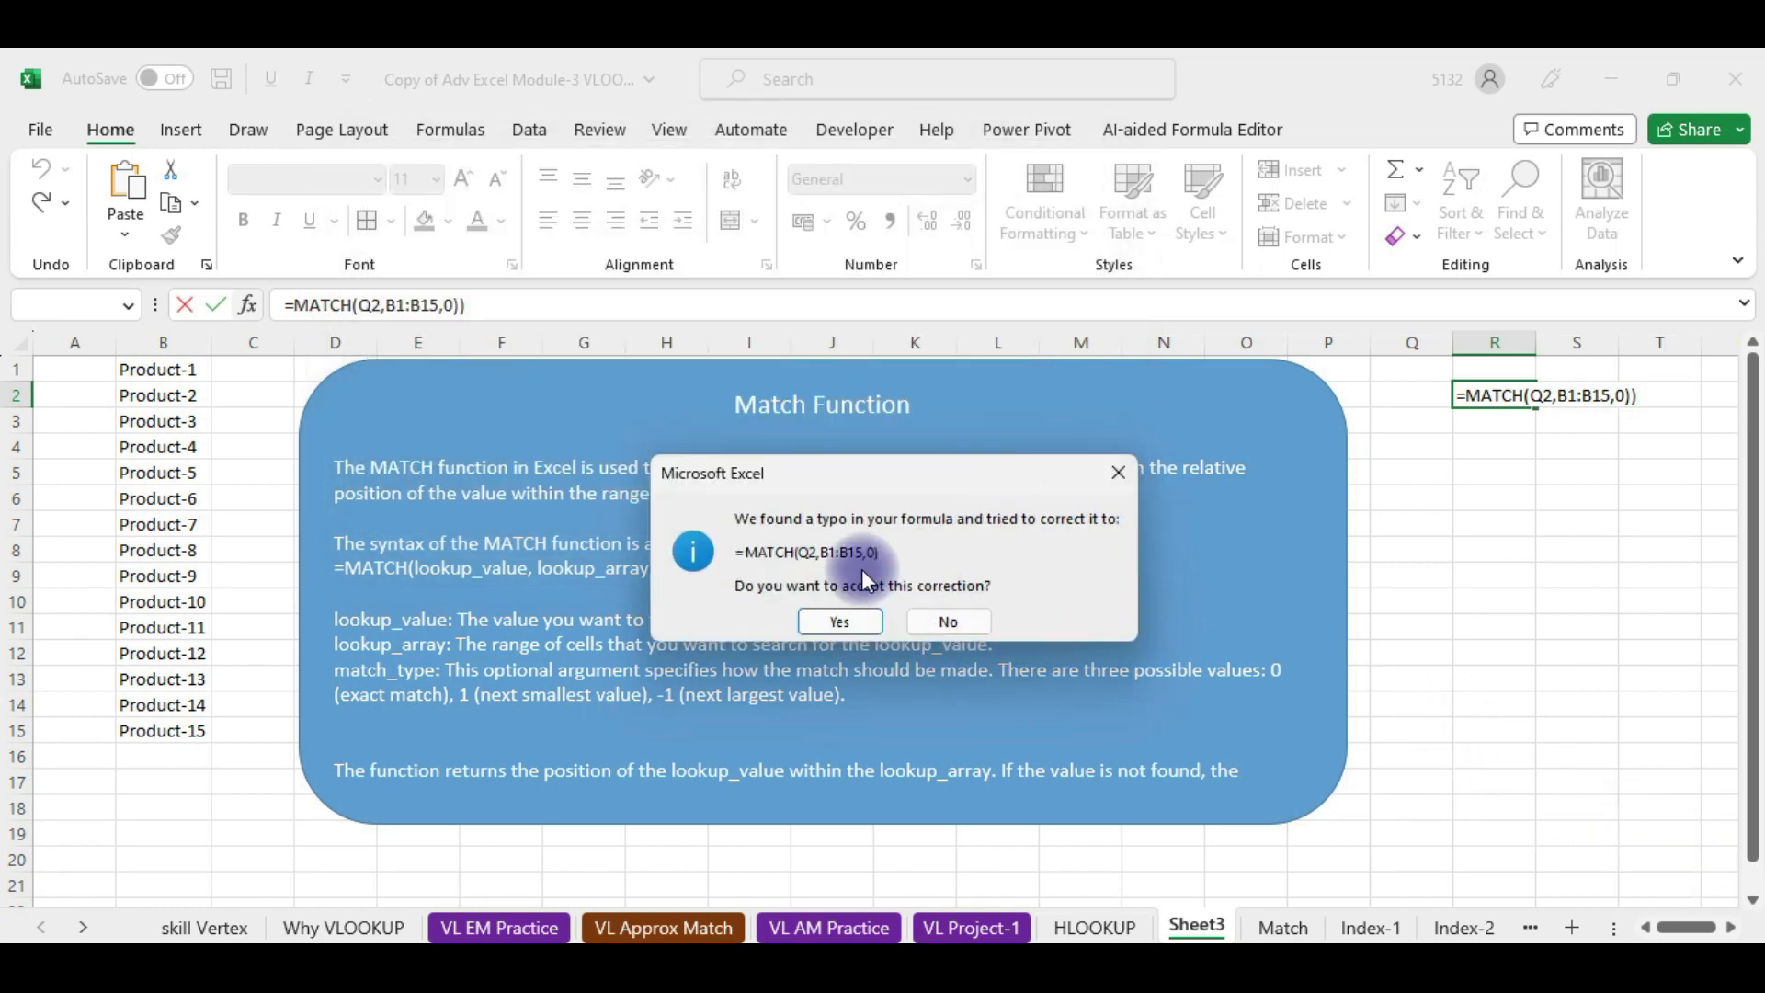
{"action": "left_click", "coordinate": [840, 622]}
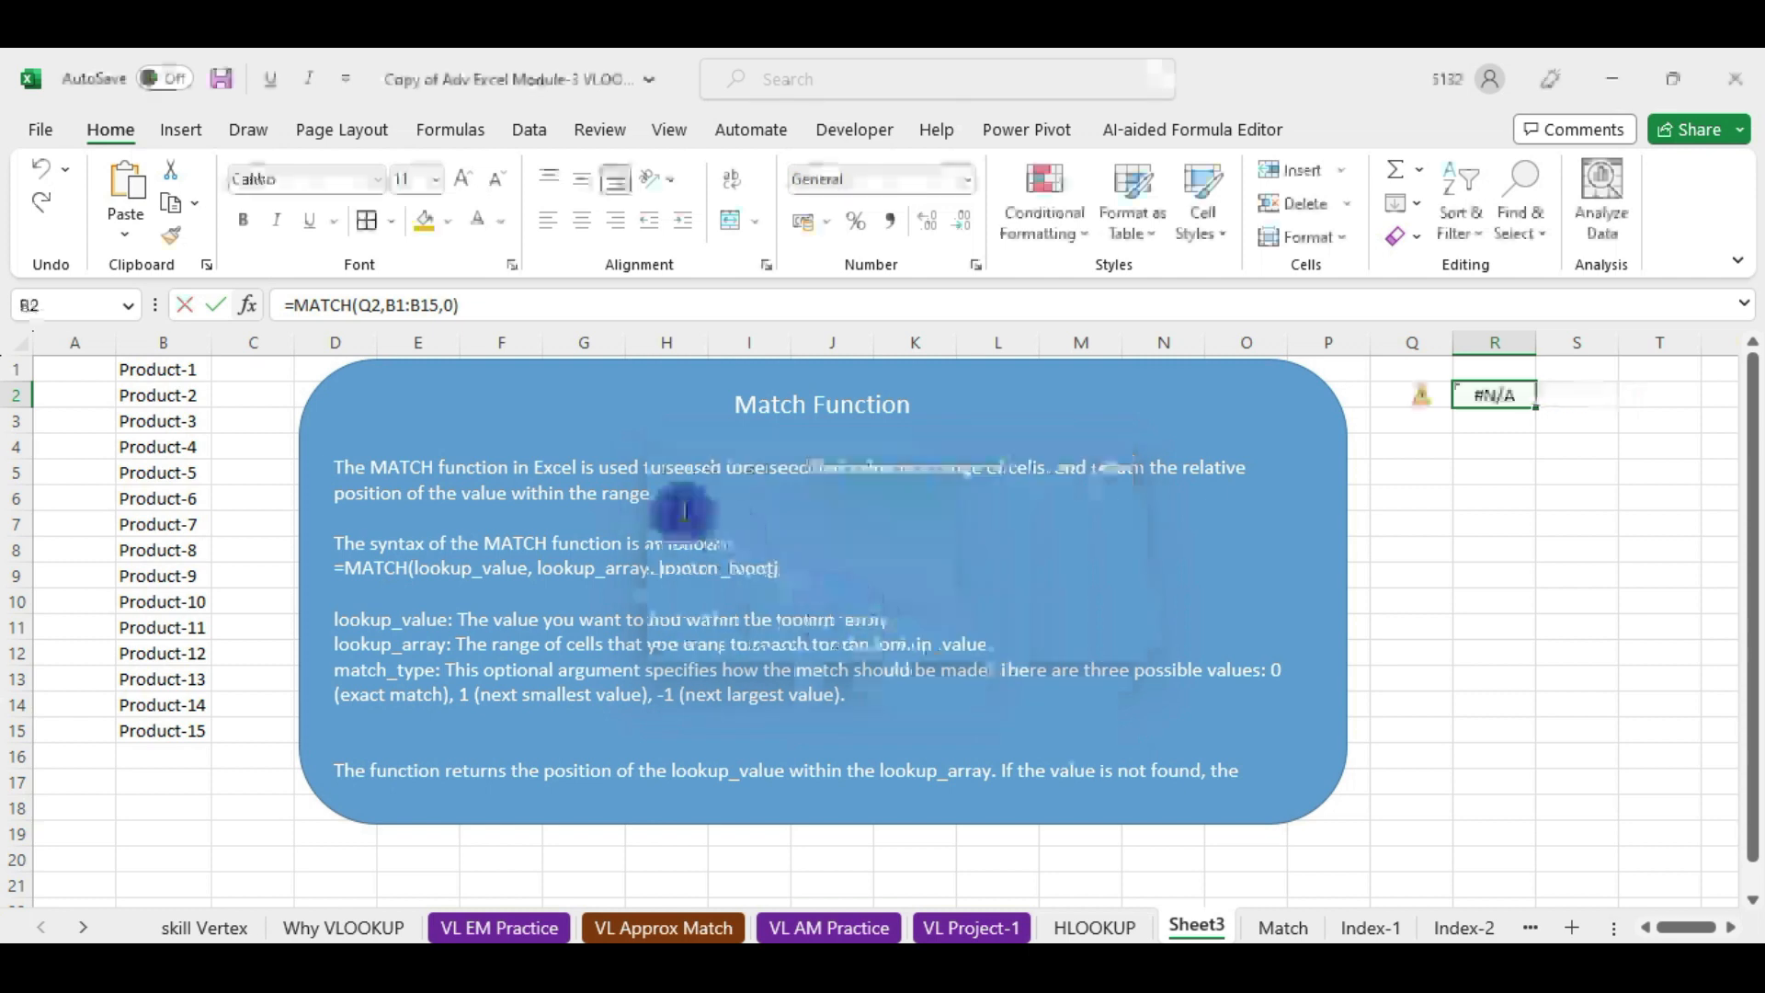
{"action": "left_click", "coordinate": [533, 304]}
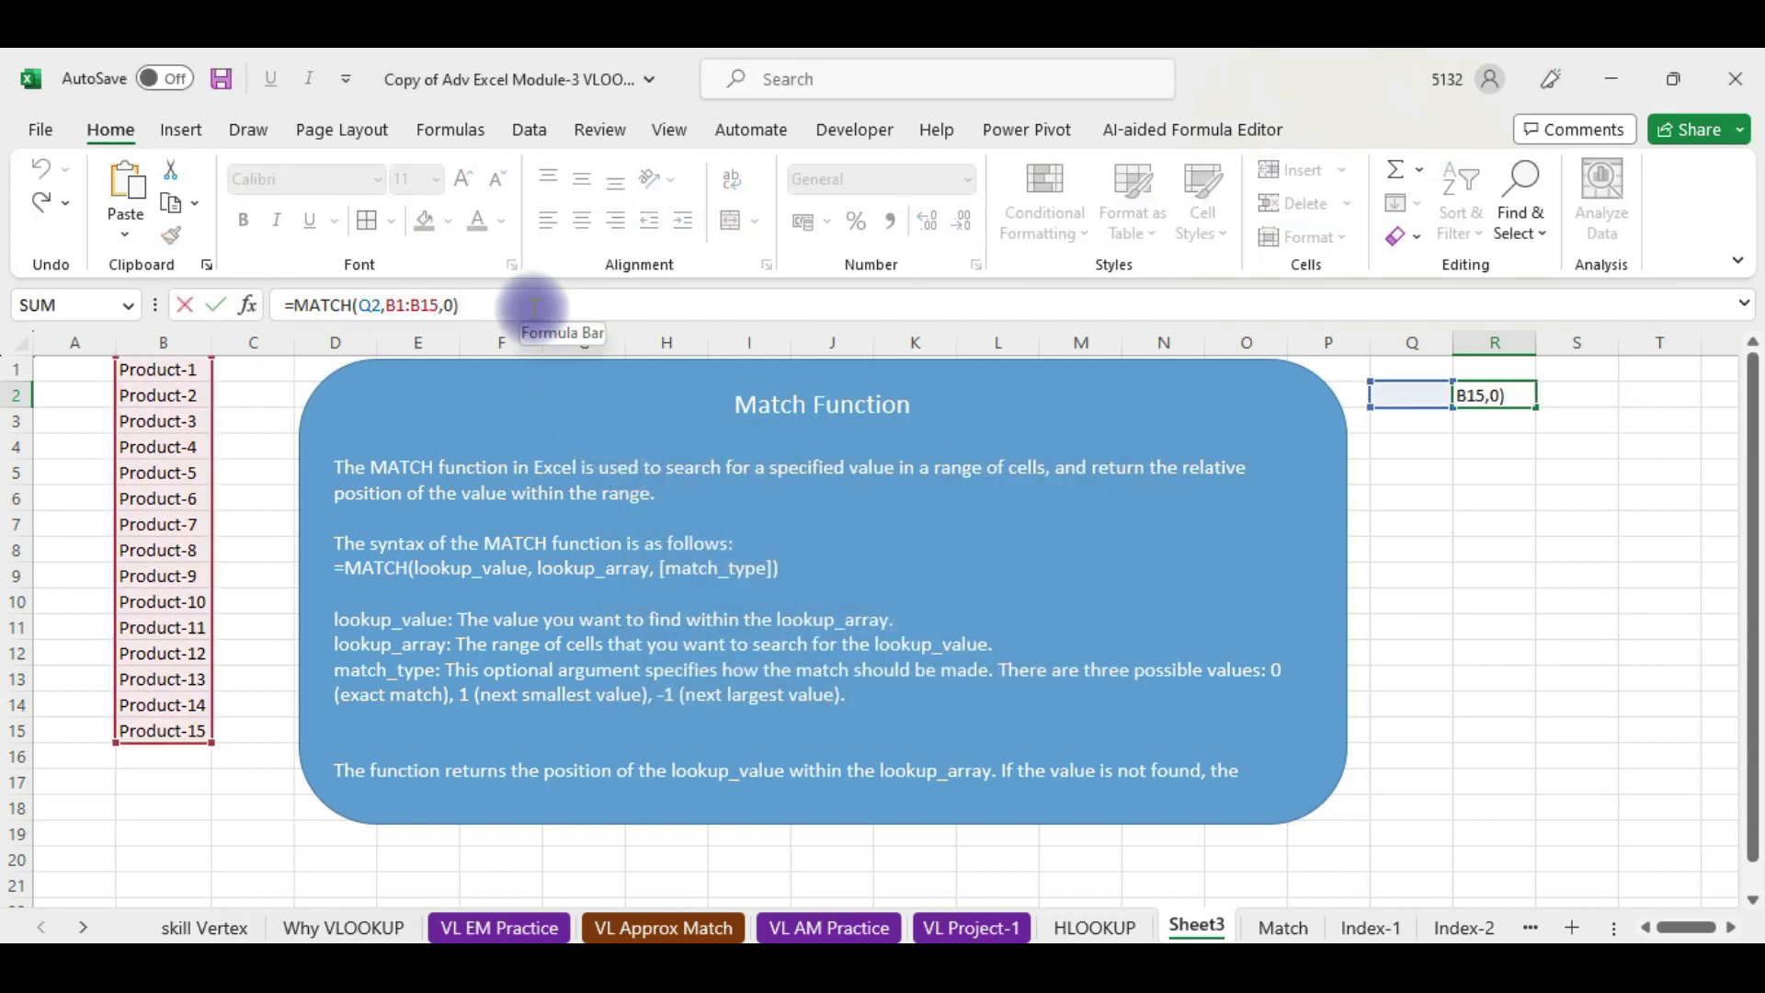
{"action": "key", "text": "Return"}
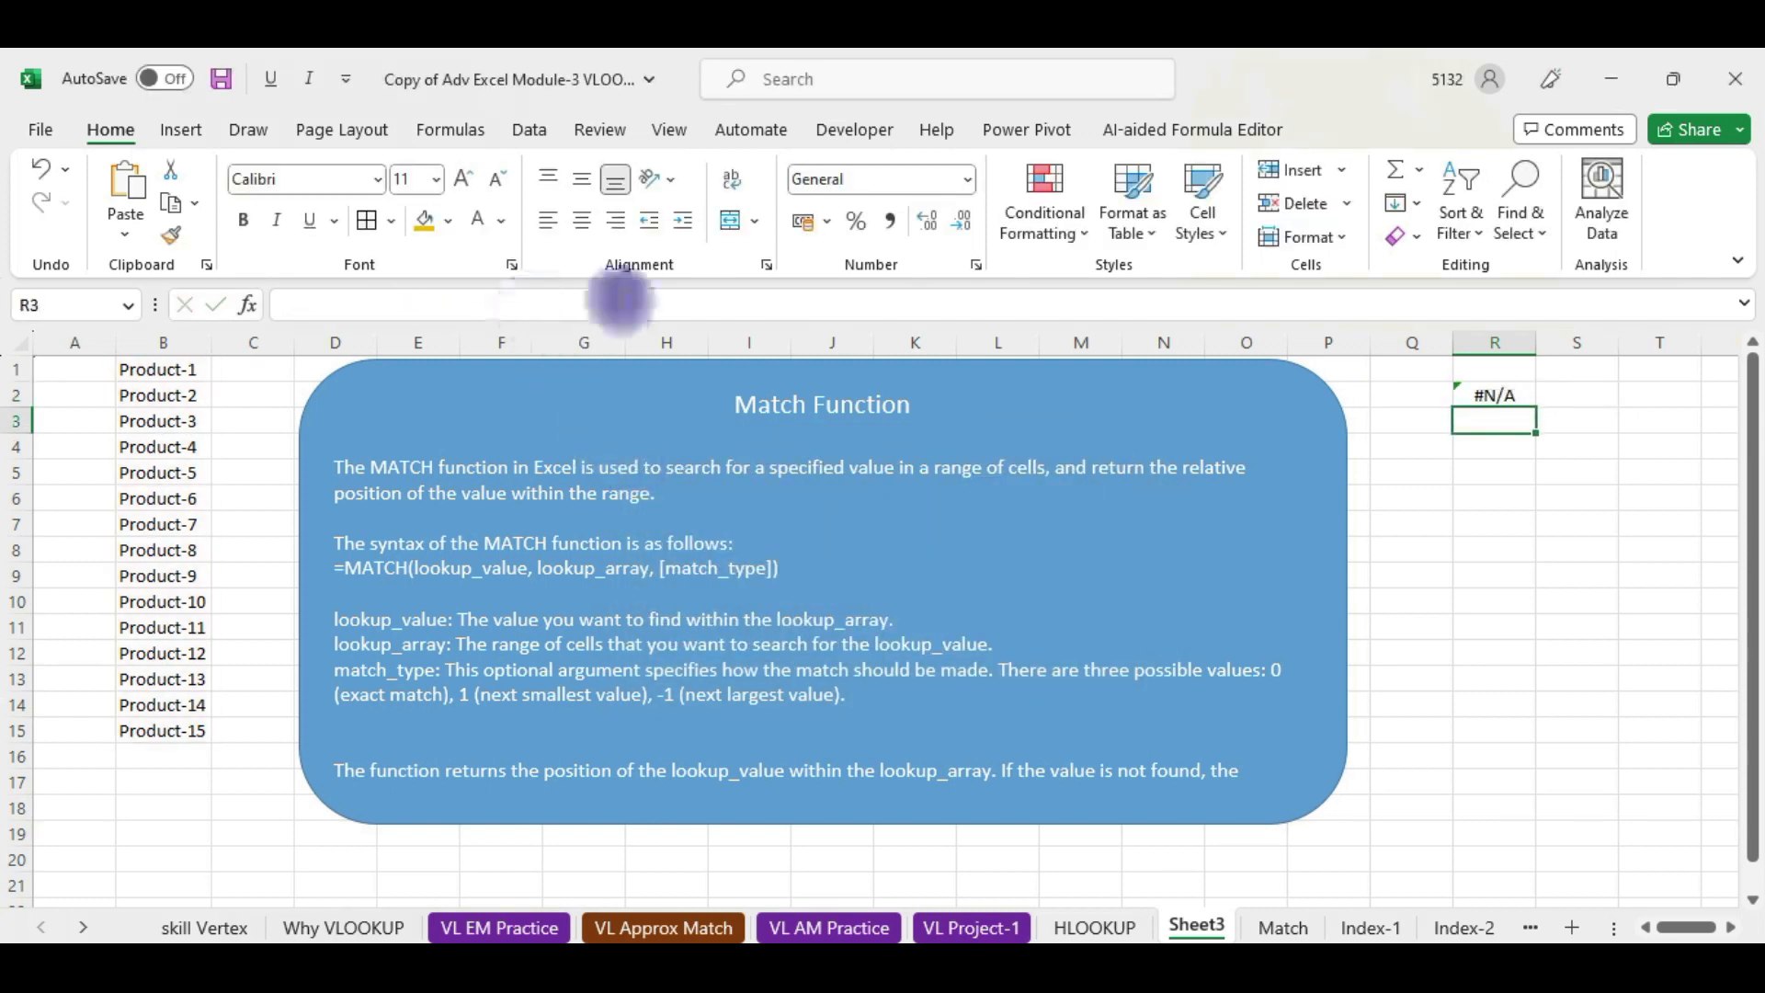
- Enter Product-11 as the lookup value in cell Q2 and fit column Q's width to its contents
{"action": "left_click", "coordinate": [1485, 396]}
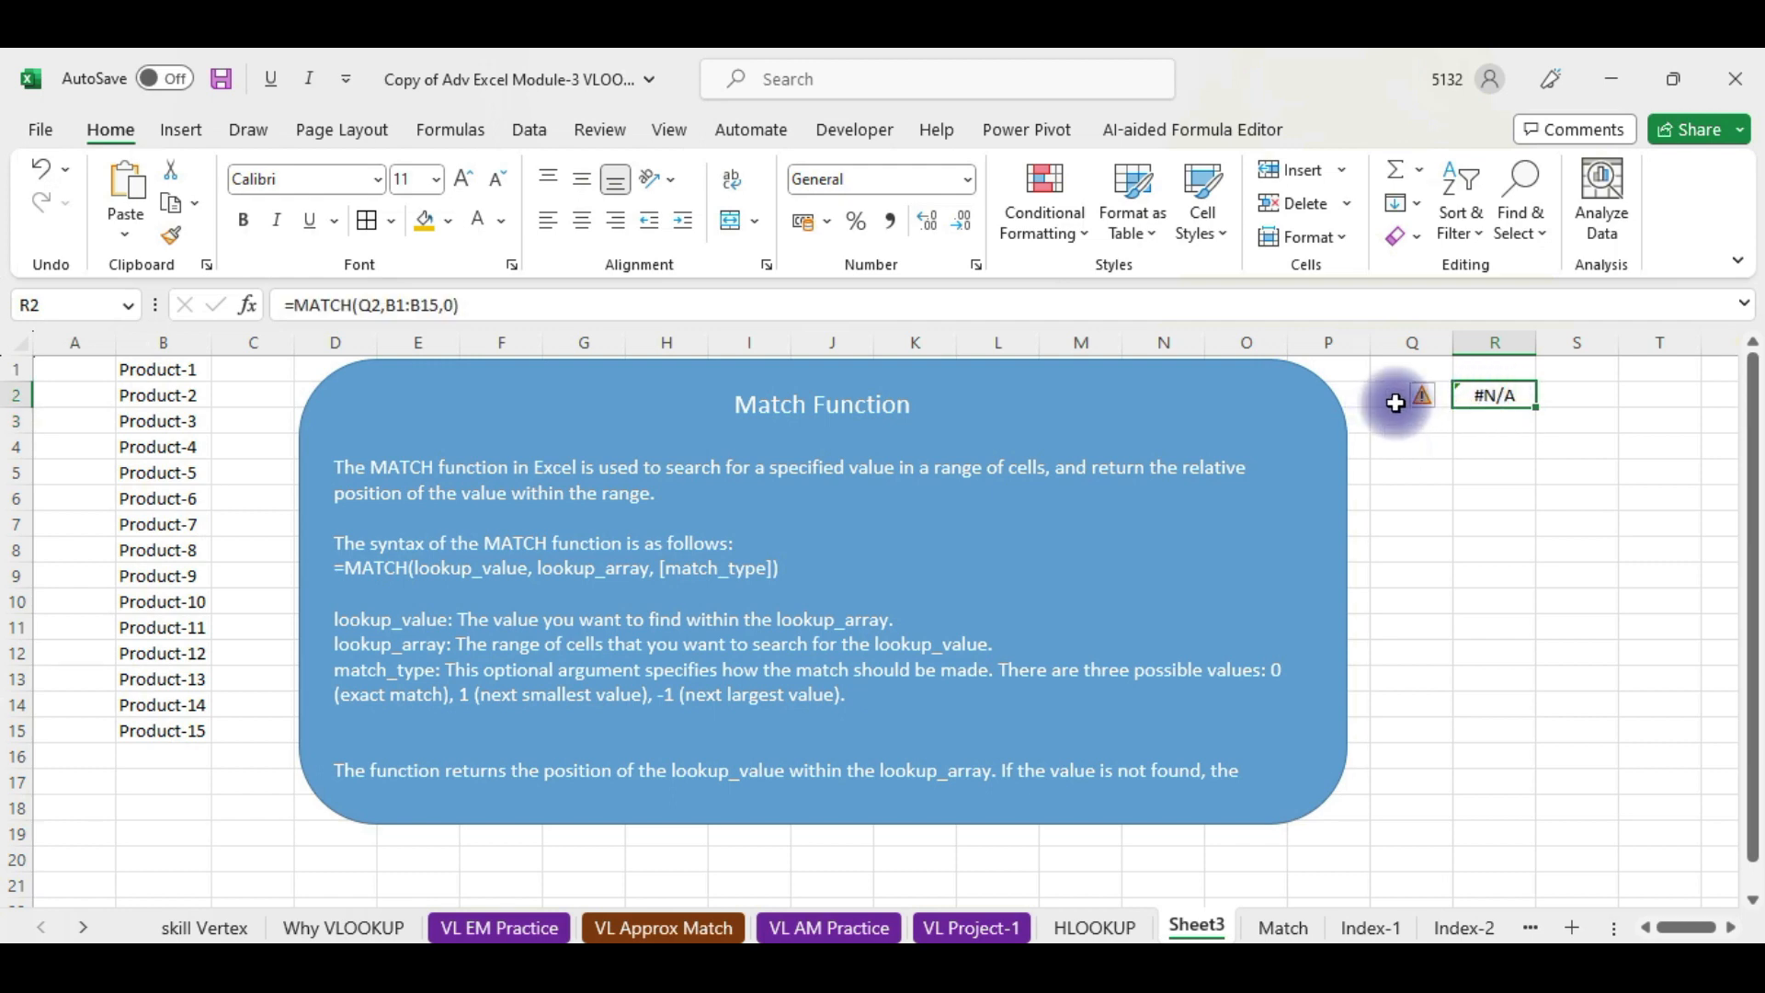
{"action": "left_click", "coordinate": [1395, 403]}
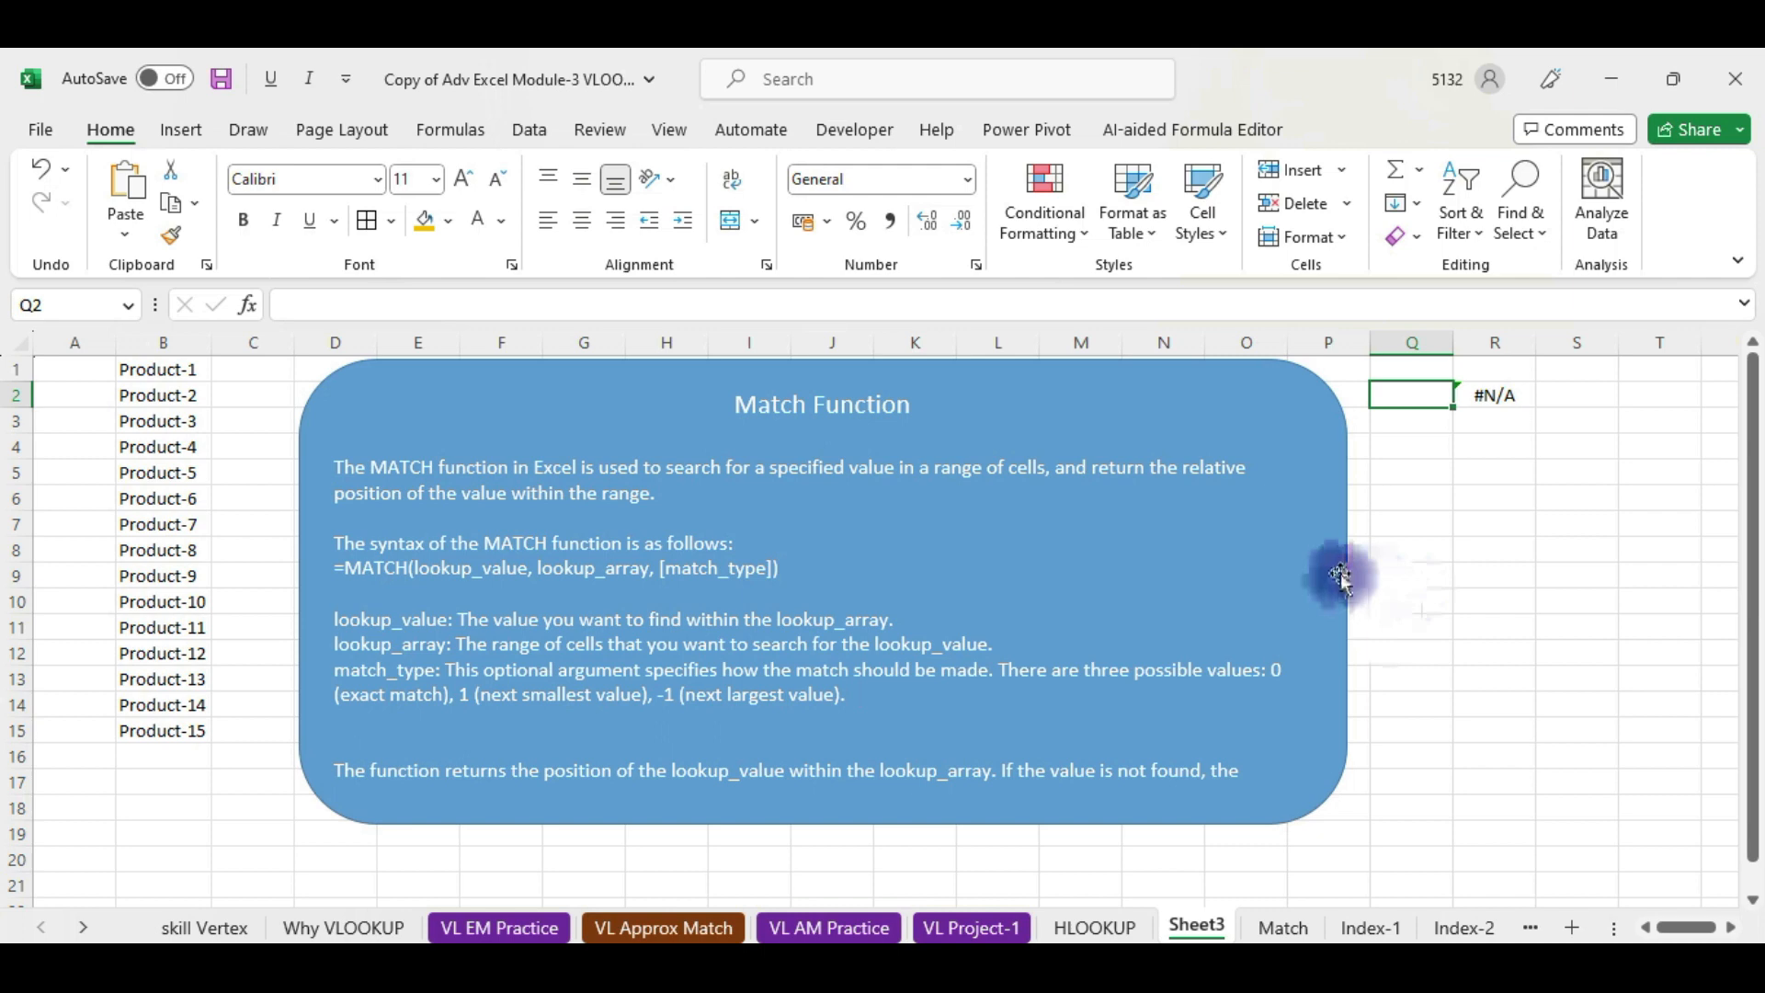
{"action": "type", "text": "Pr"}
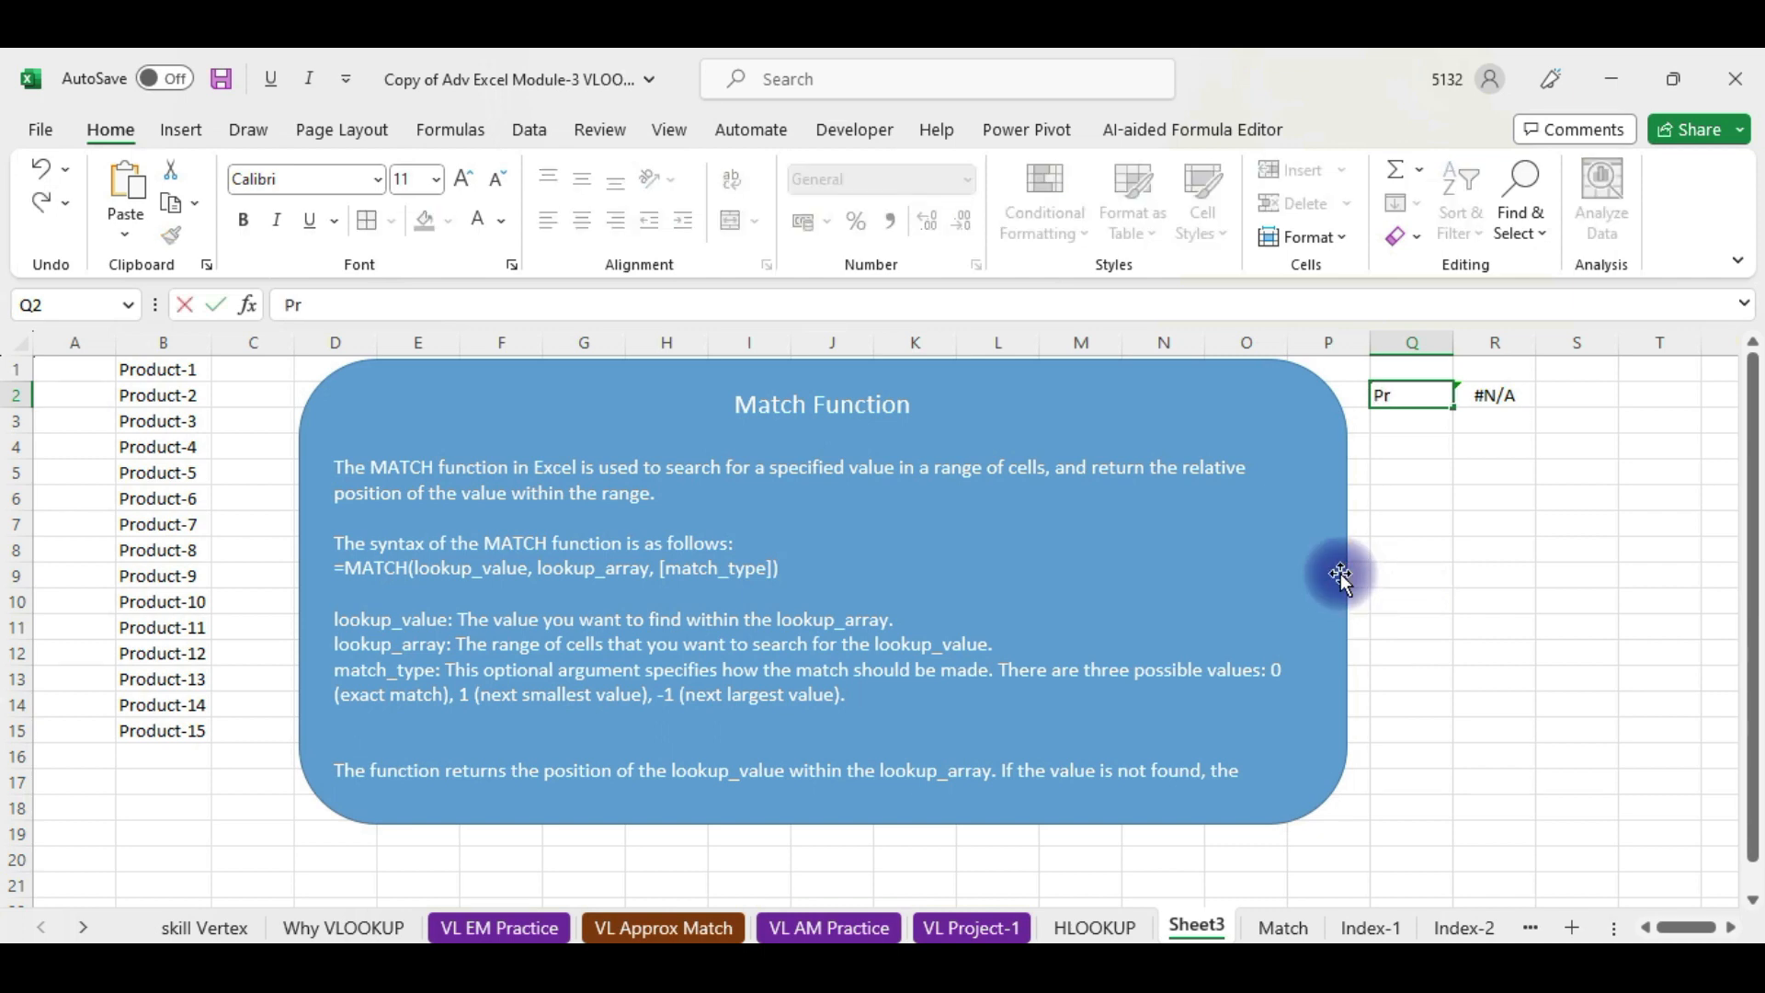
{"action": "type", "text": "oduct-1"}
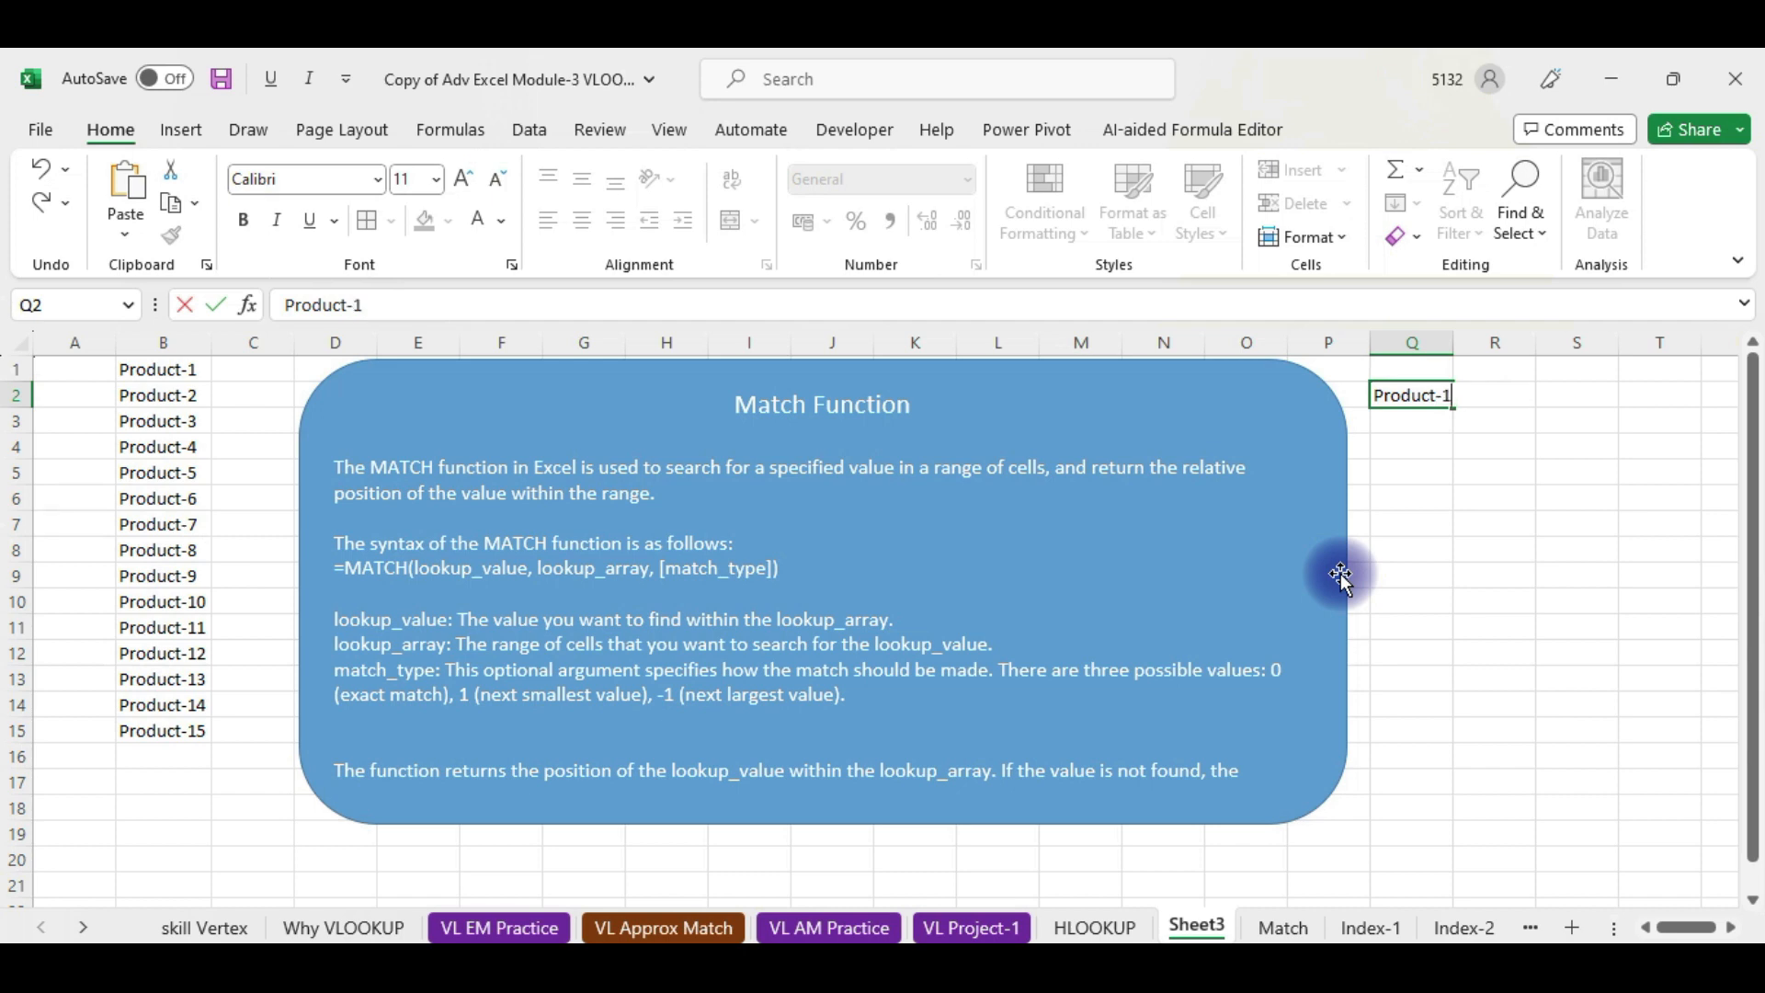
{"action": "type", "text": "1"}
{"action": "key", "text": "Return"}
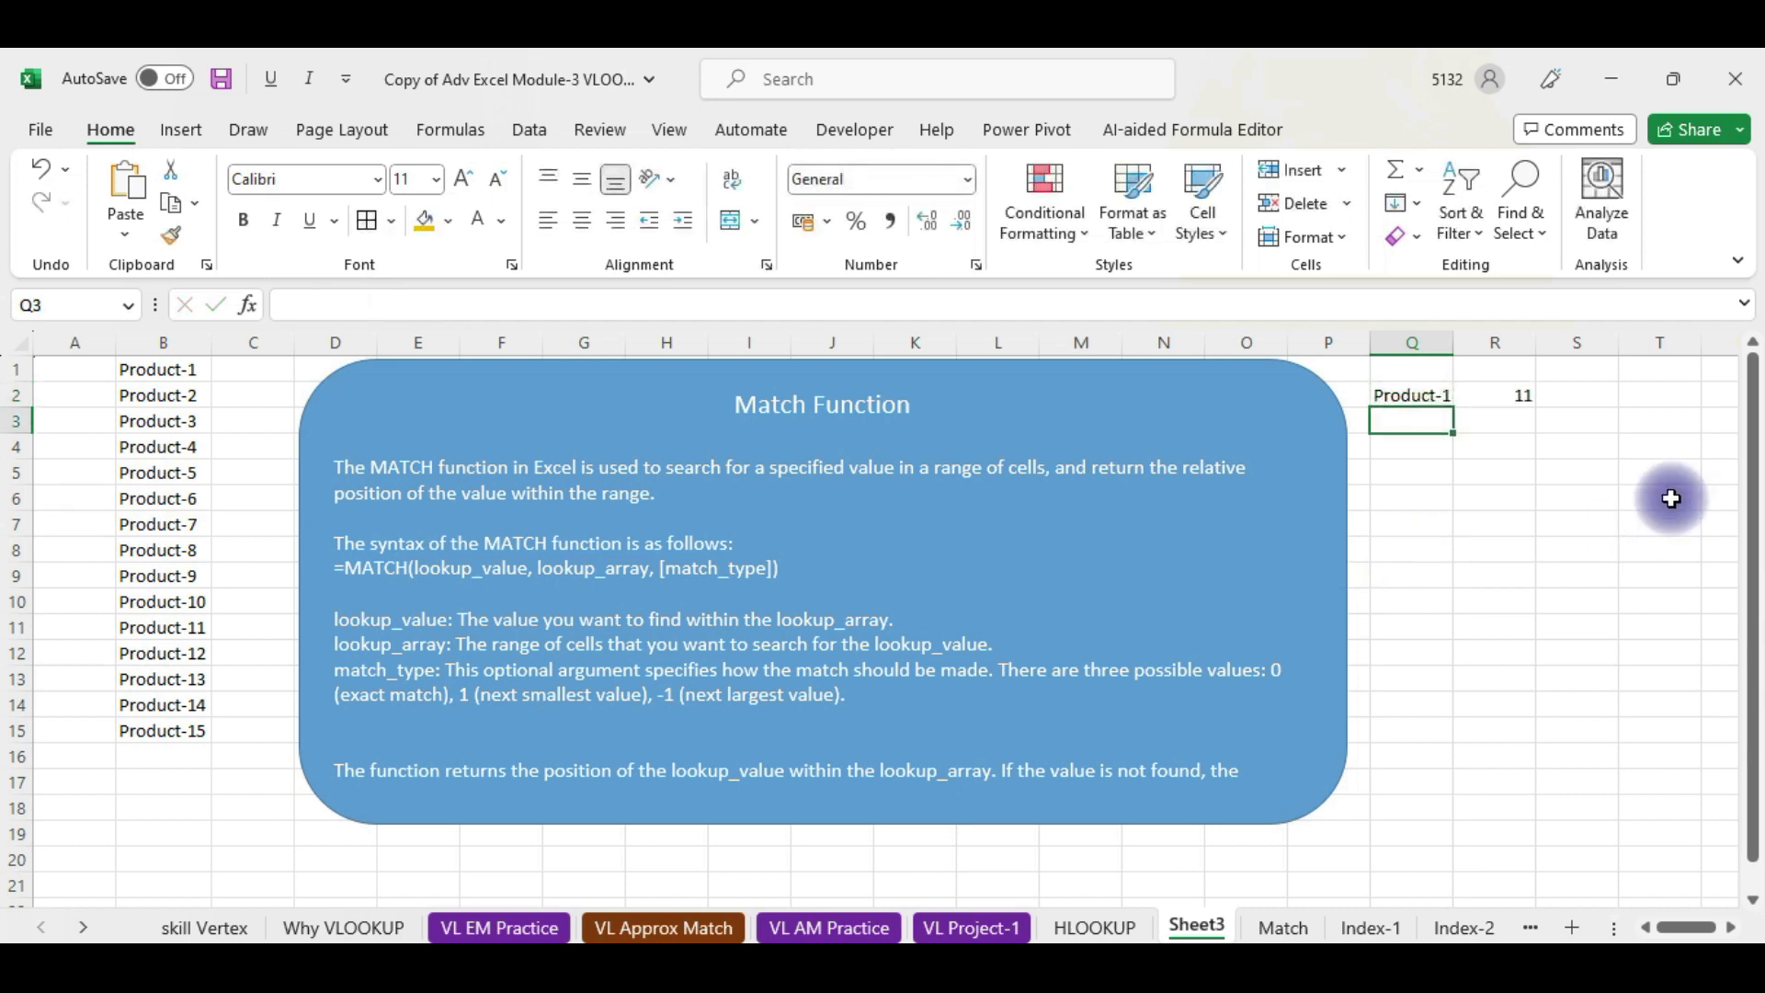
{"action": "left_click", "coordinate": [1519, 406]}
{"action": "double_click", "coordinate": [1454, 346]}
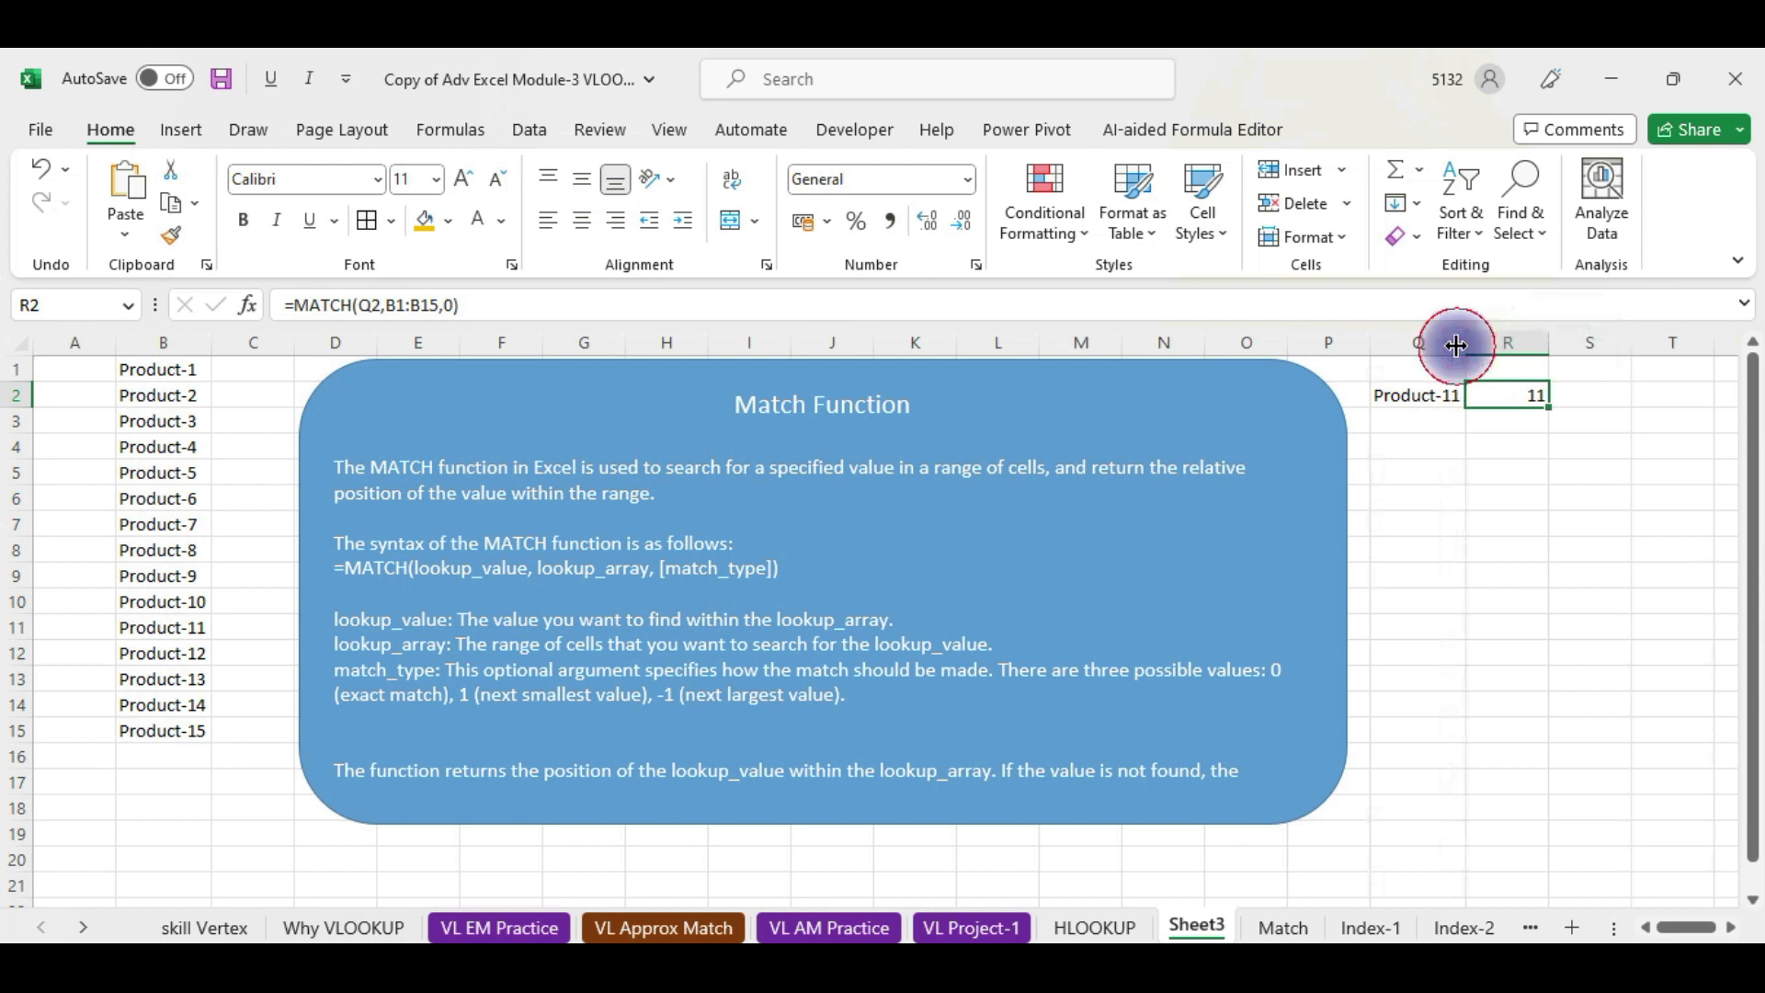
{"action": "left_click", "coordinate": [1431, 397]}
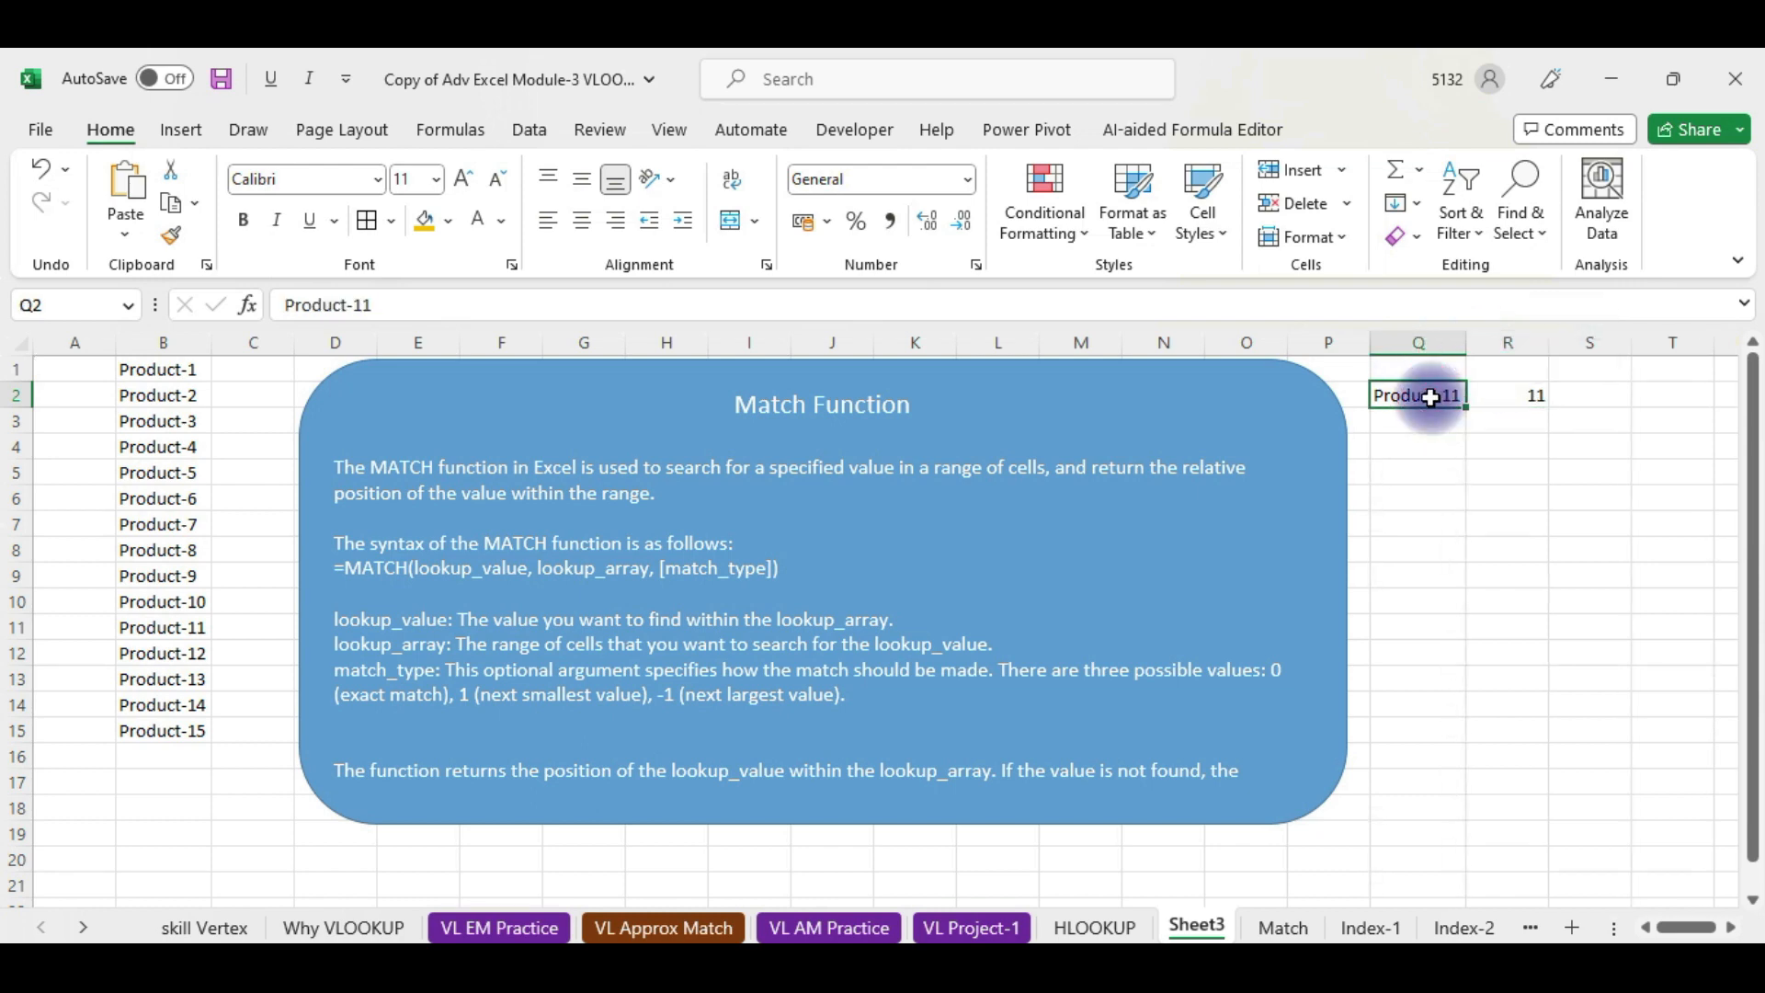
{"action": "left_click", "coordinate": [1533, 390]}
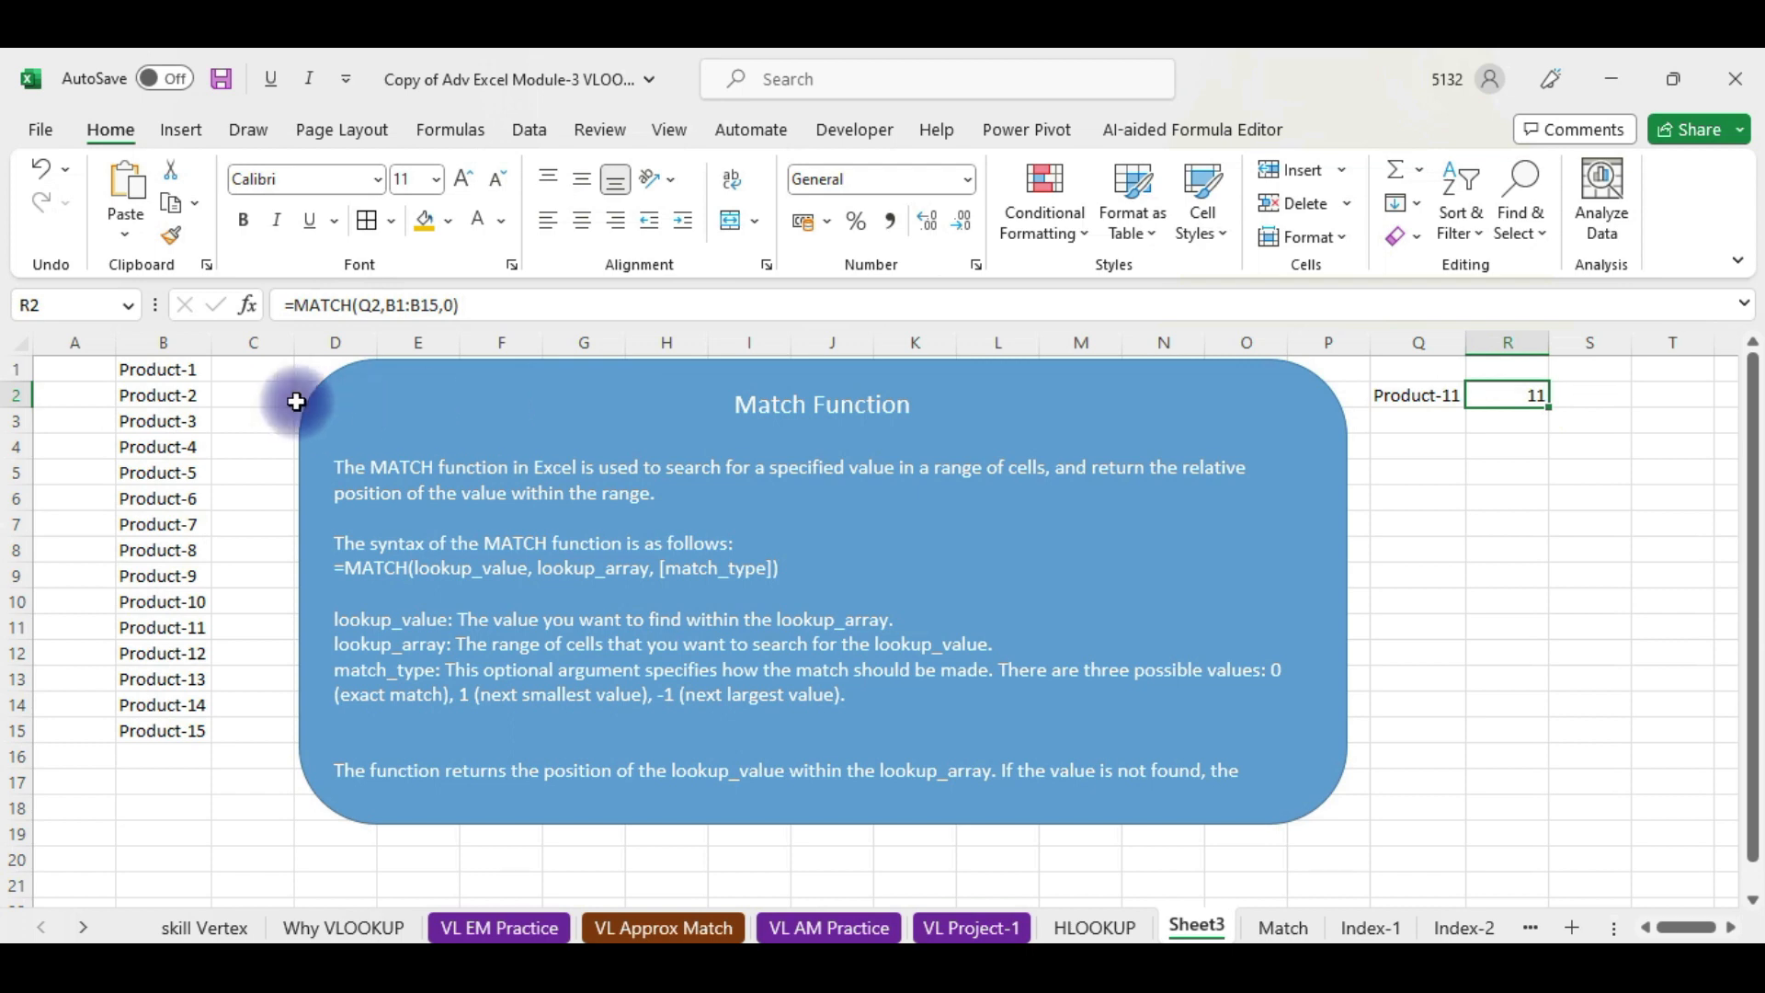
{"action": "left_click_drag", "start_coordinate": [168, 370], "coordinate": [158, 733]}
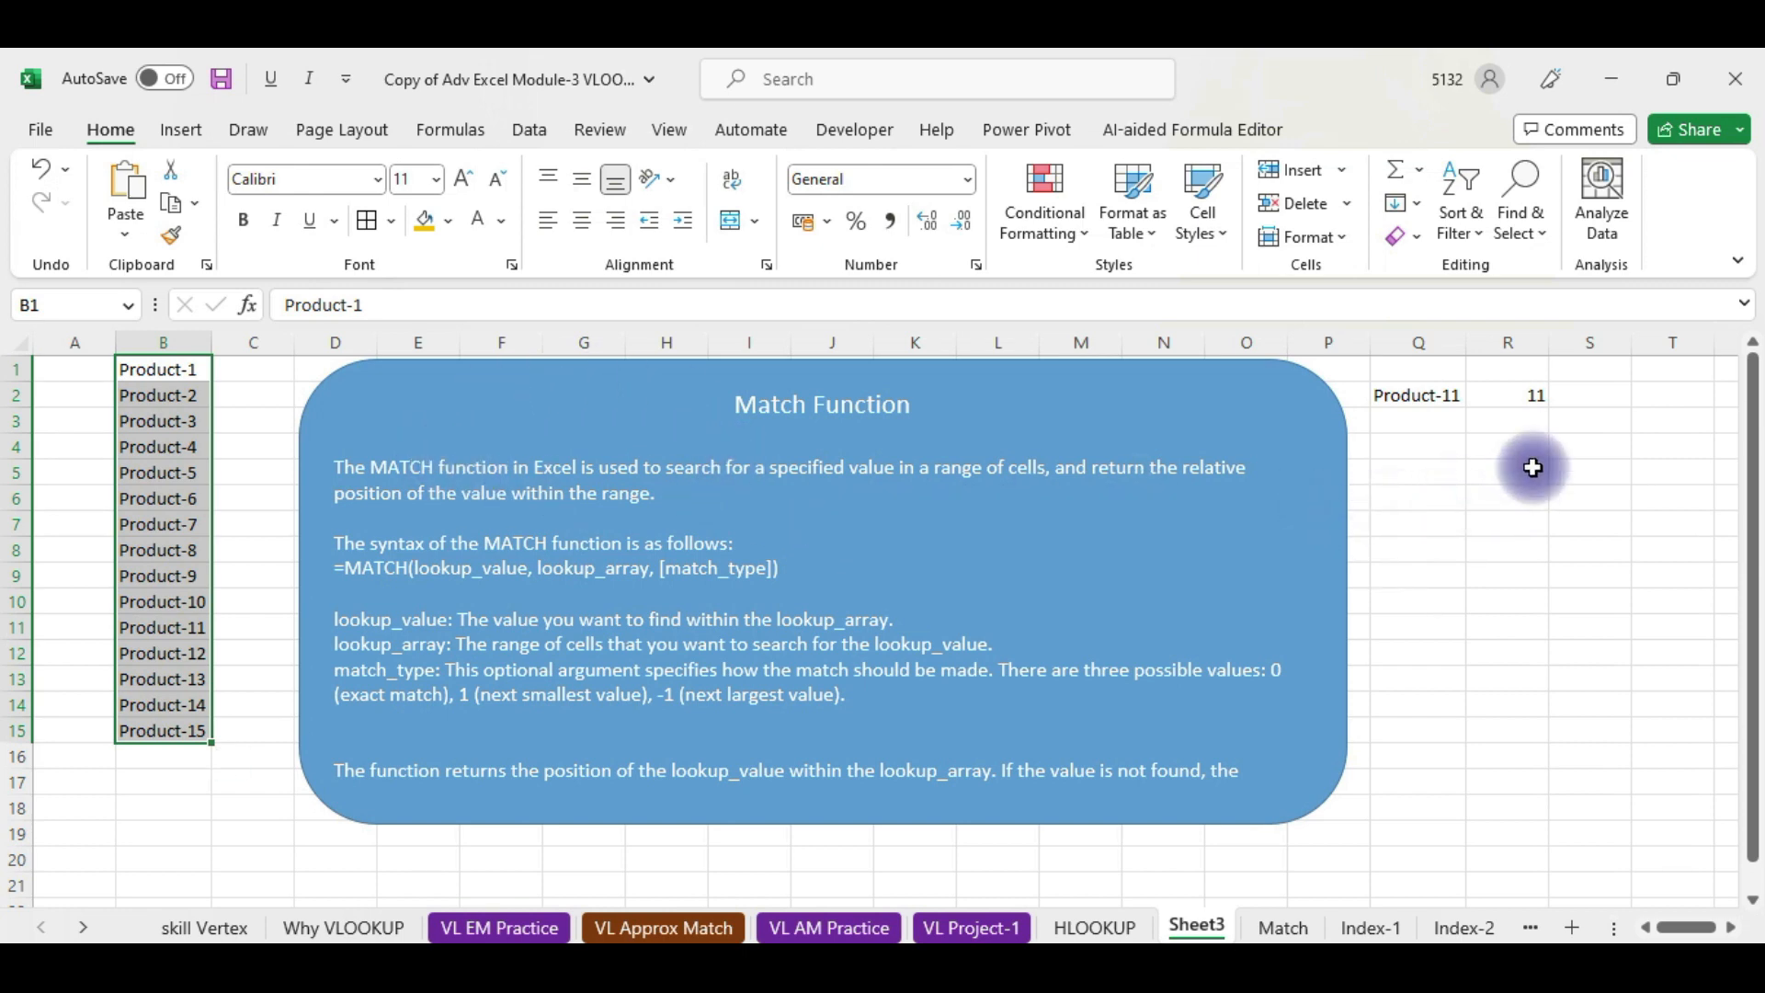
{"action": "left_click", "coordinate": [1526, 395]}
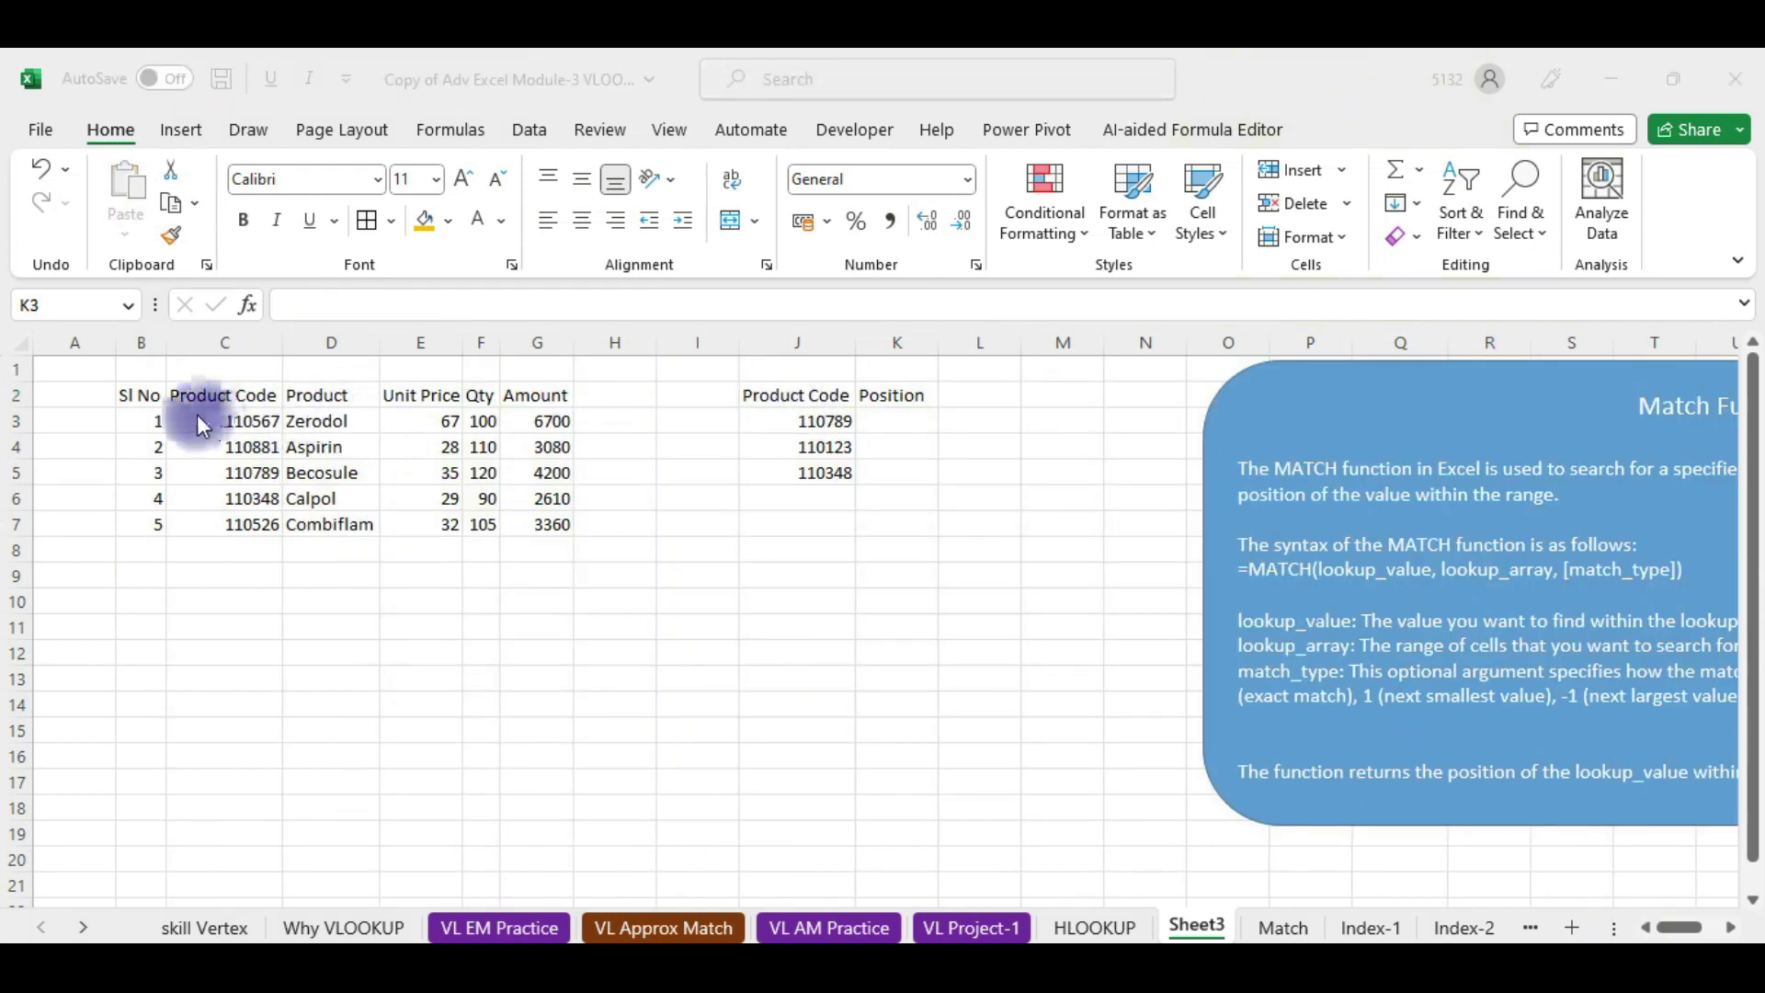
- Examine the product table in B2:G7, going through its Sl No, Product Code, Product and Unit Price columns
{"action": "left_click", "coordinate": [152, 412]}
{"action": "left_click_drag", "start_coordinate": [143, 402], "coordinate": [566, 521]}
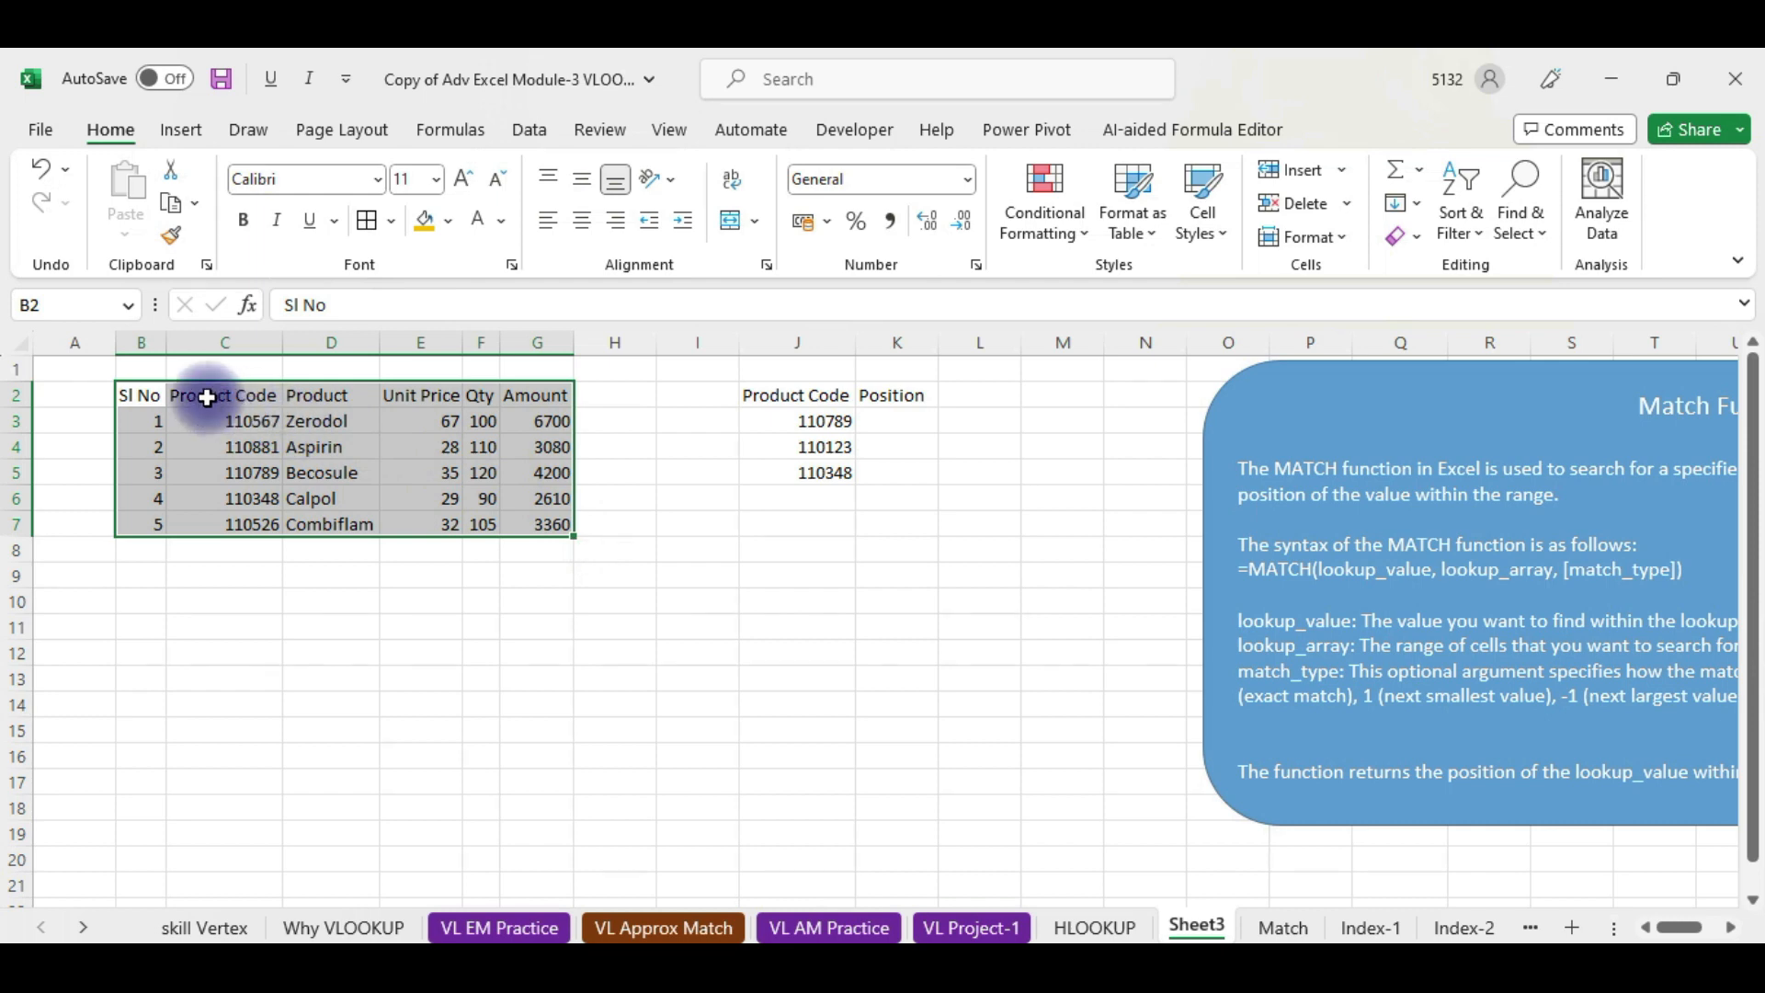
{"action": "left_click", "coordinate": [146, 396]}
{"action": "left_click_drag", "start_coordinate": [146, 395], "coordinate": [143, 521]}
{"action": "left_click", "coordinate": [237, 394]}
{"action": "left_click_drag", "start_coordinate": [237, 430], "coordinate": [230, 525]}
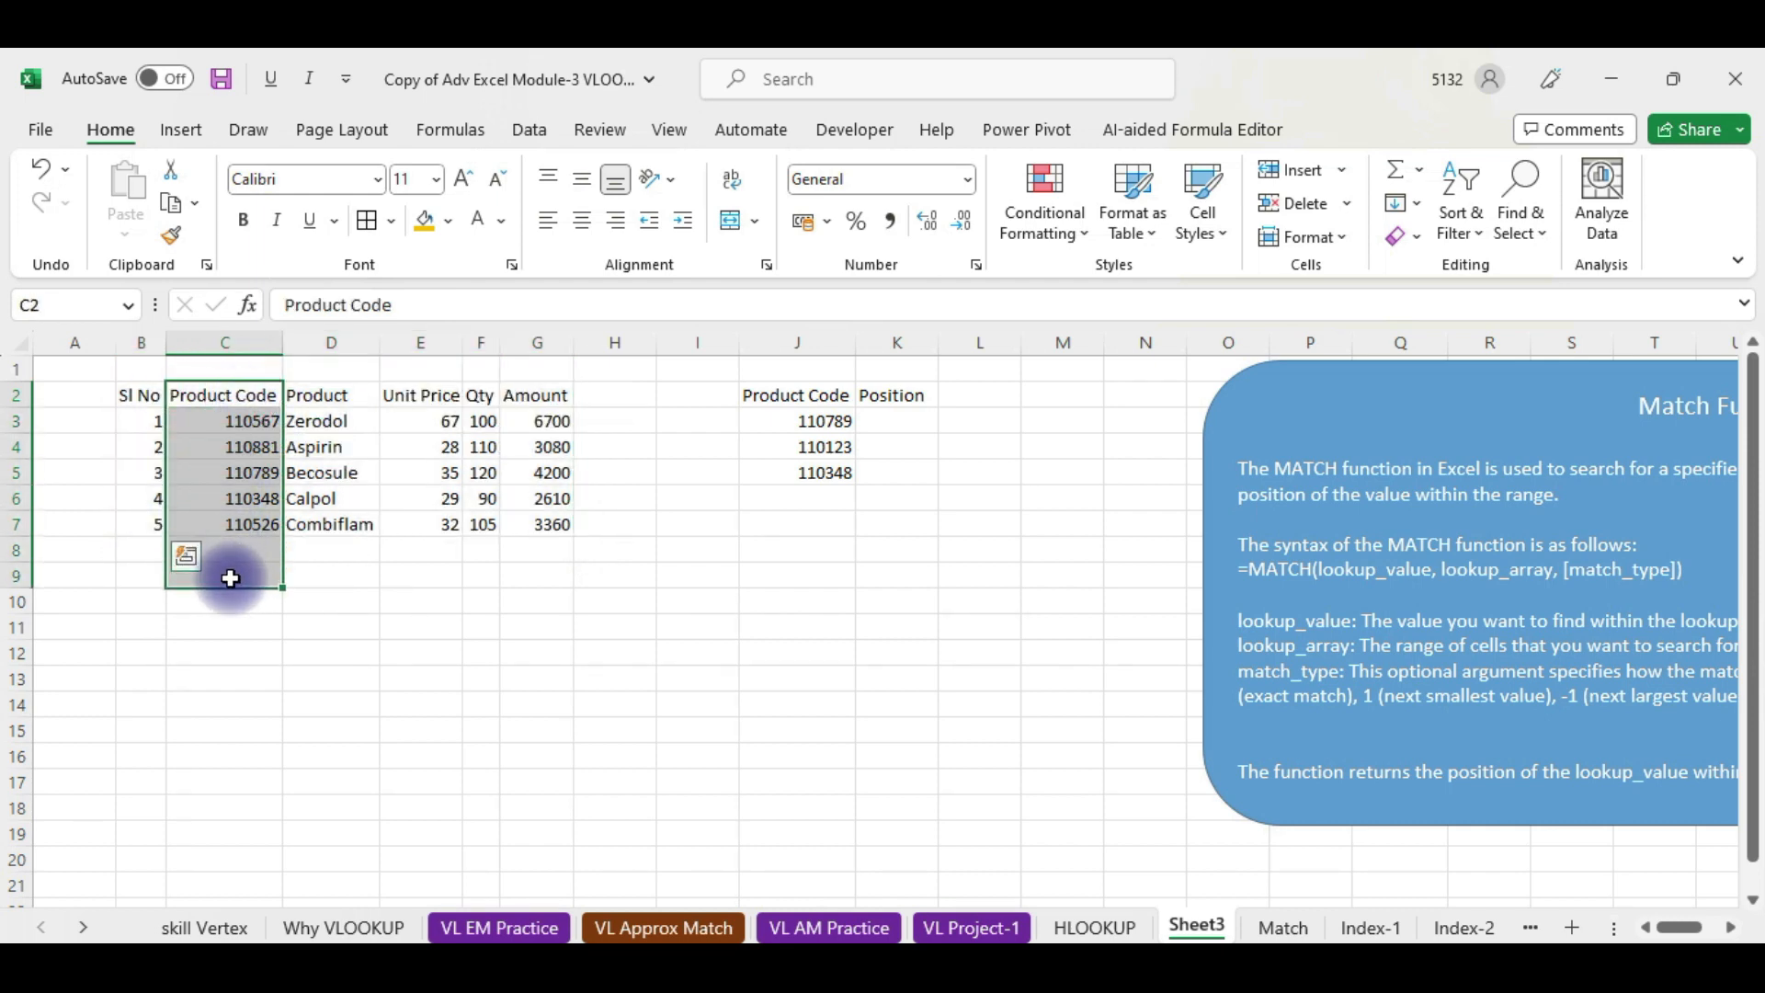
{"action": "left_click_drag", "start_coordinate": [315, 394], "coordinate": [317, 520]}
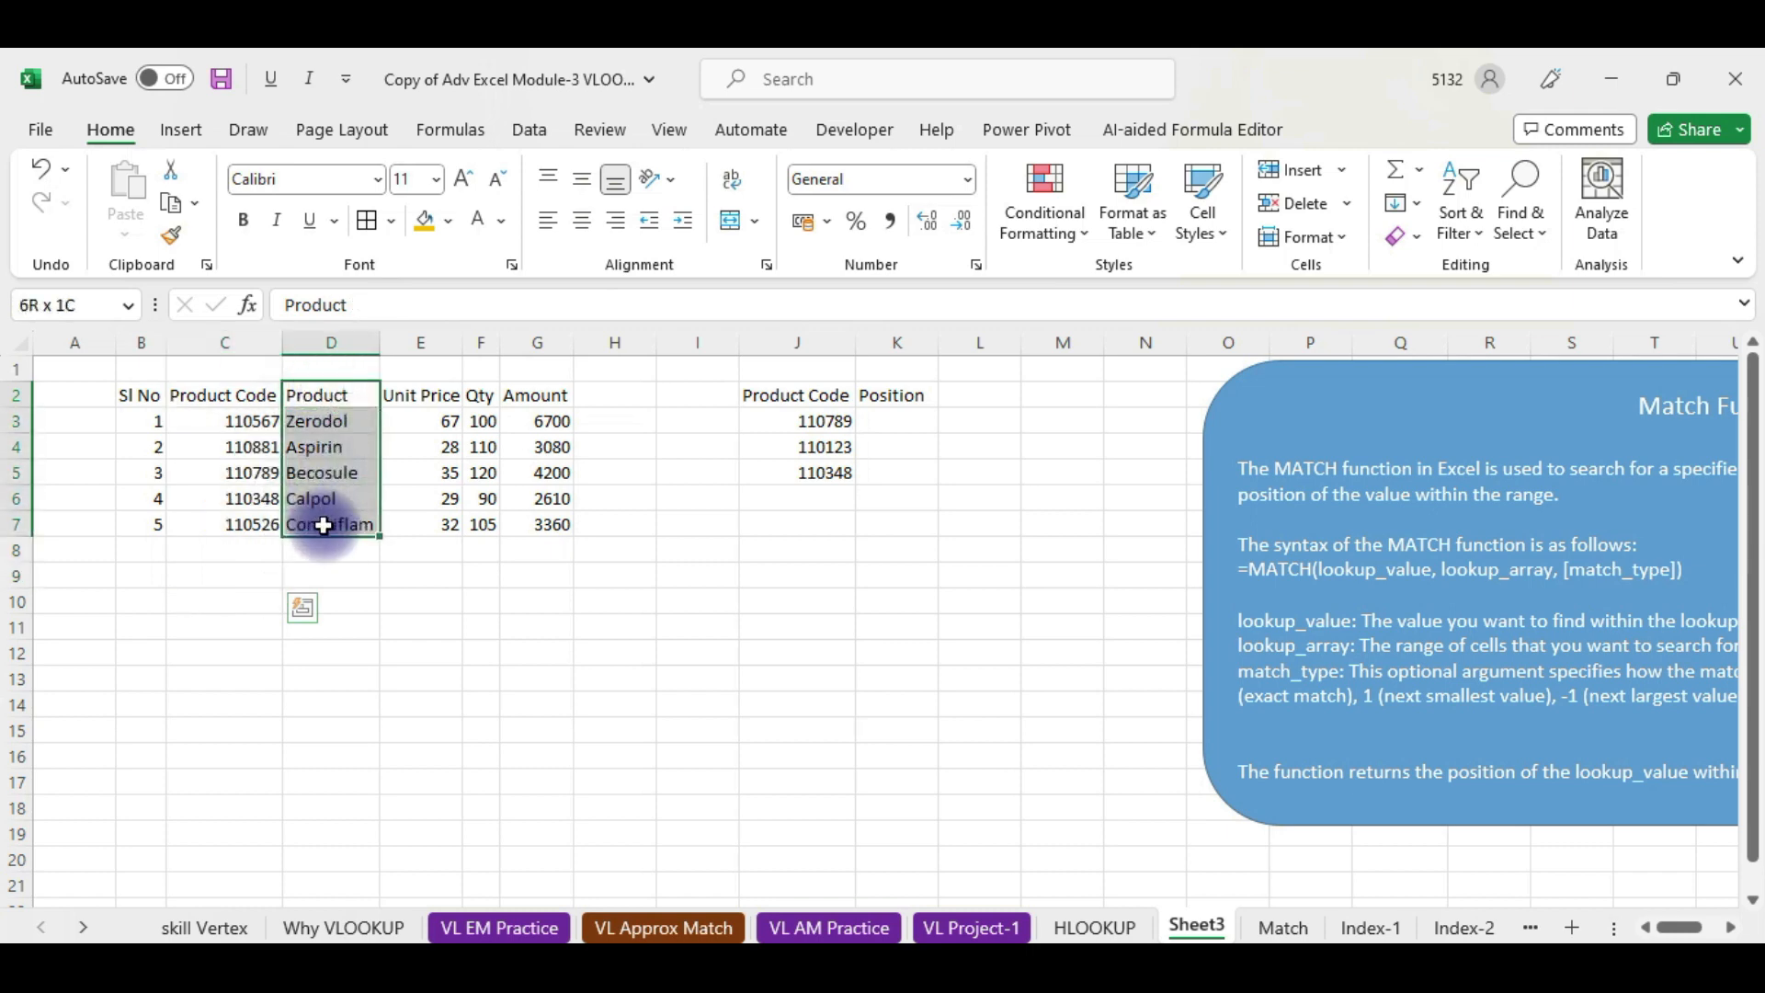
{"action": "left_click", "coordinate": [442, 399]}
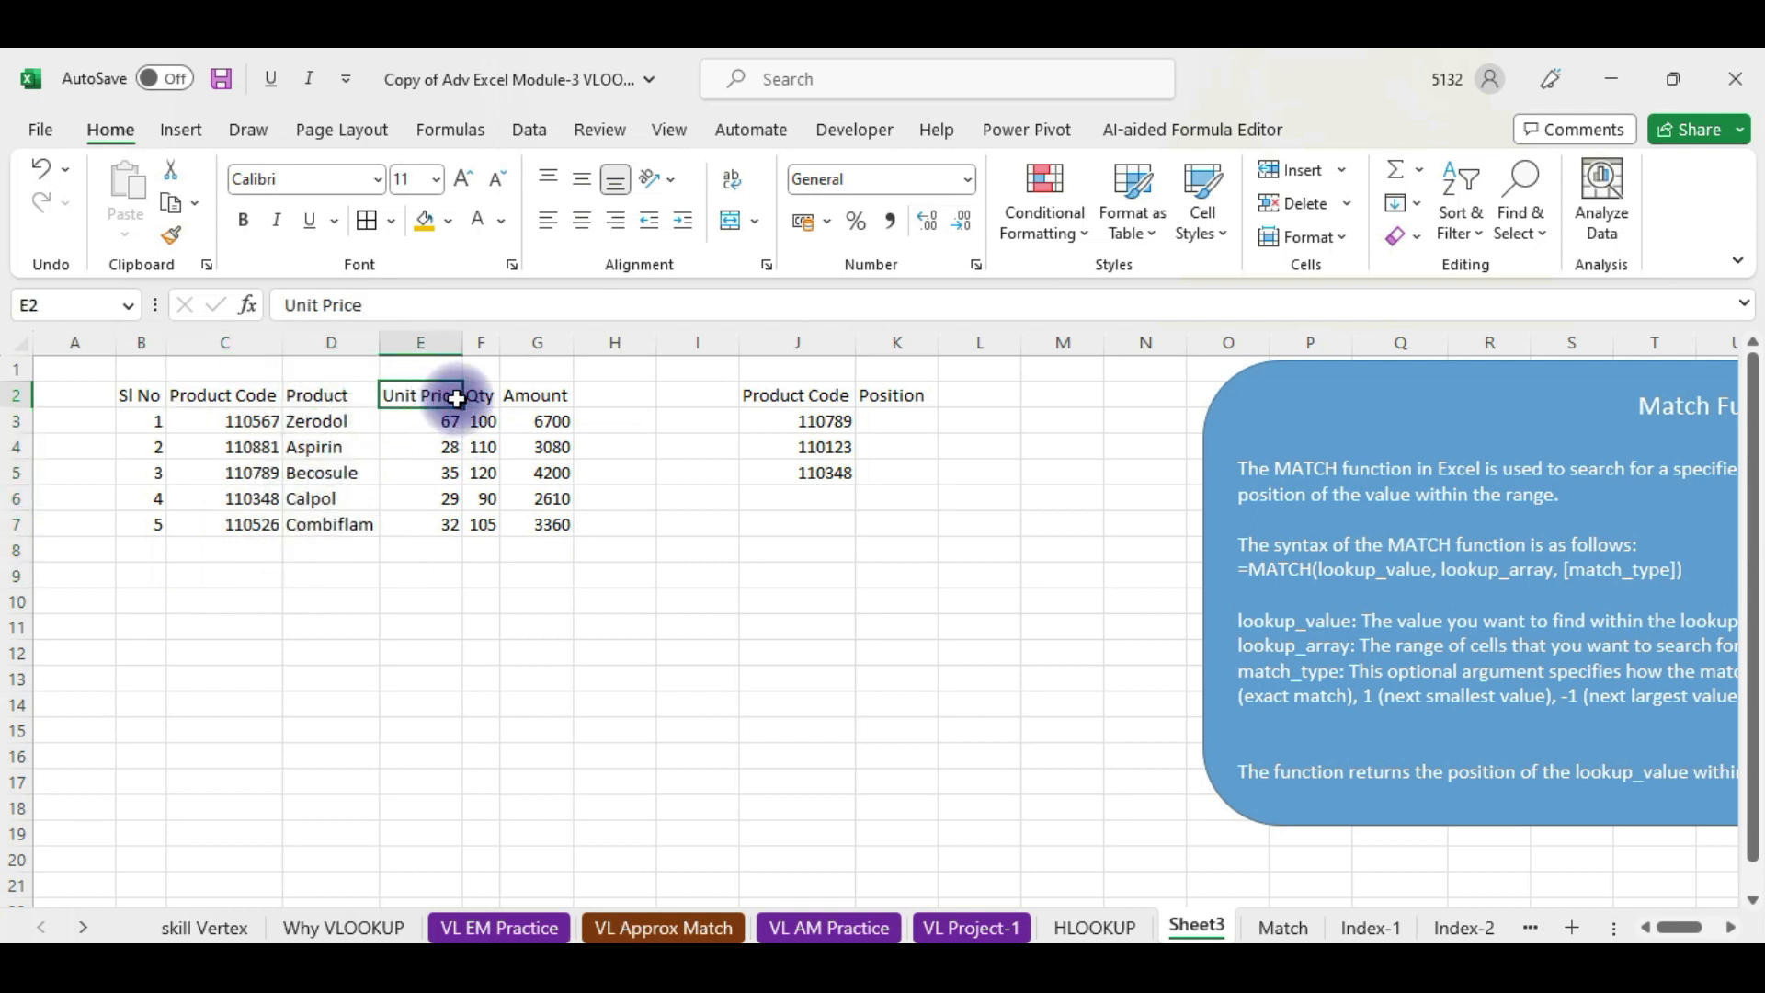
{"action": "left_click", "coordinate": [142, 396]}
{"action": "left_click_drag", "start_coordinate": [143, 395], "coordinate": [540, 526]}
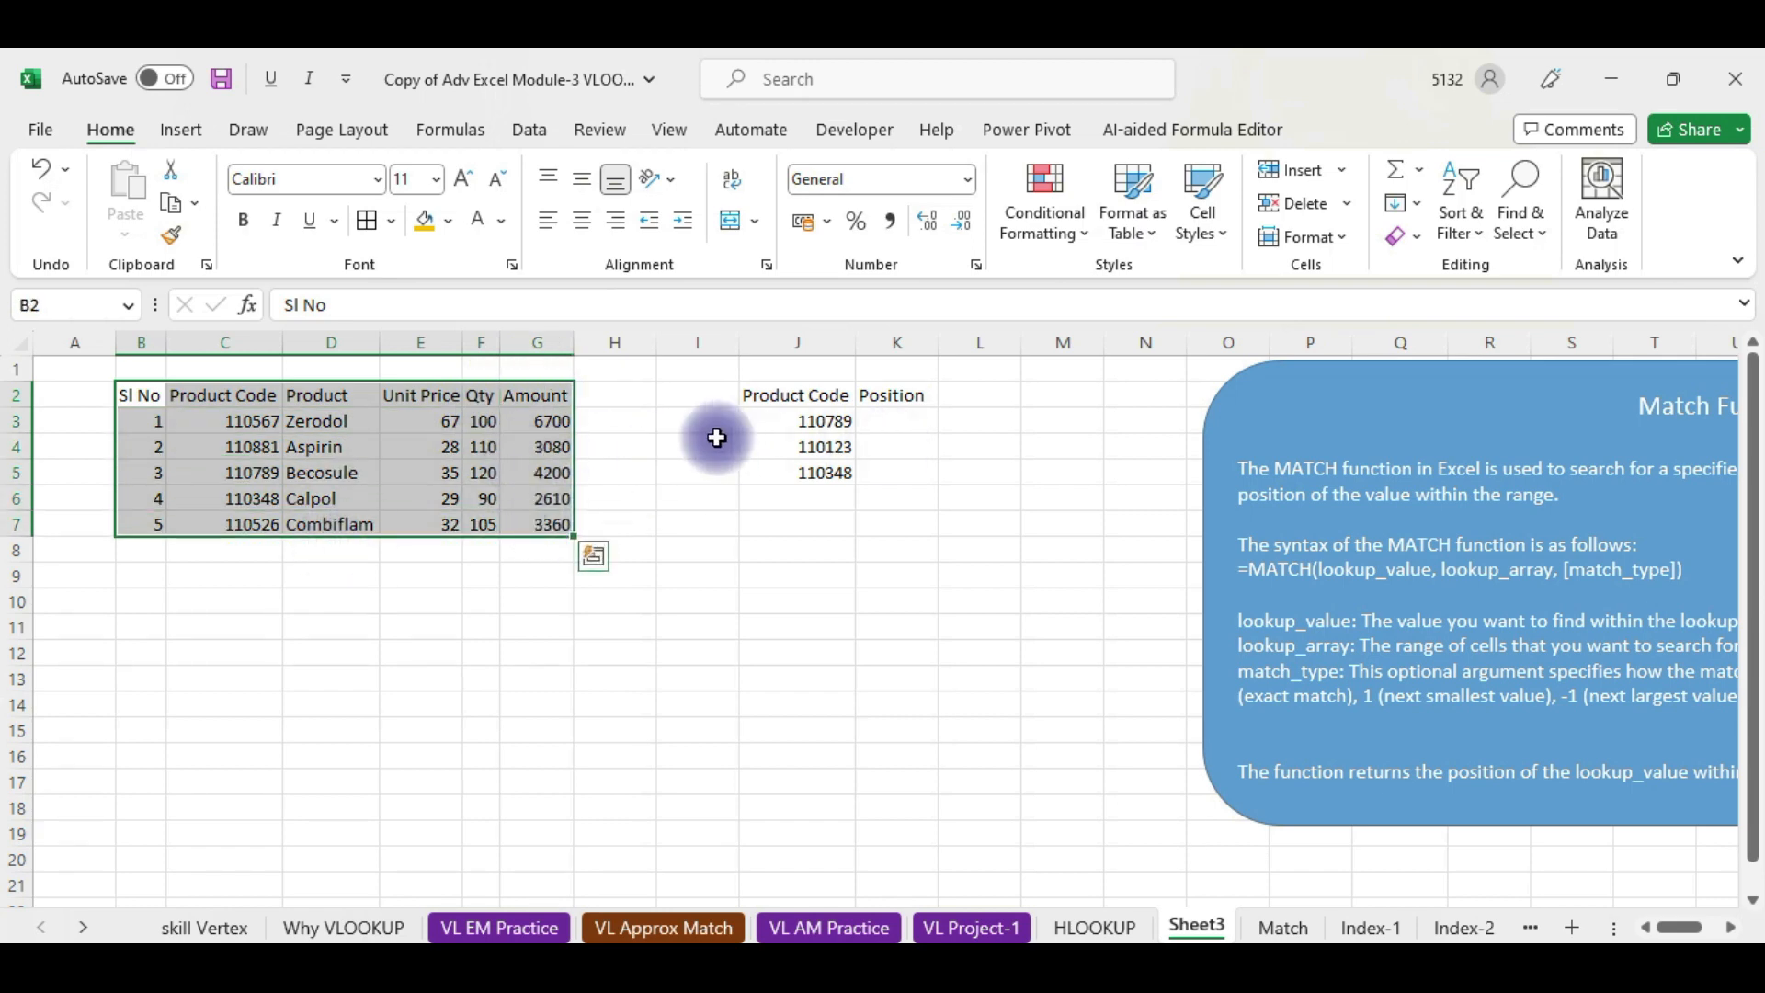
- Start a MATCH formula in cell K3 and open its Function Arguments dialog, moved clear of the product code and position cells
{"action": "left_click", "coordinate": [888, 418]}
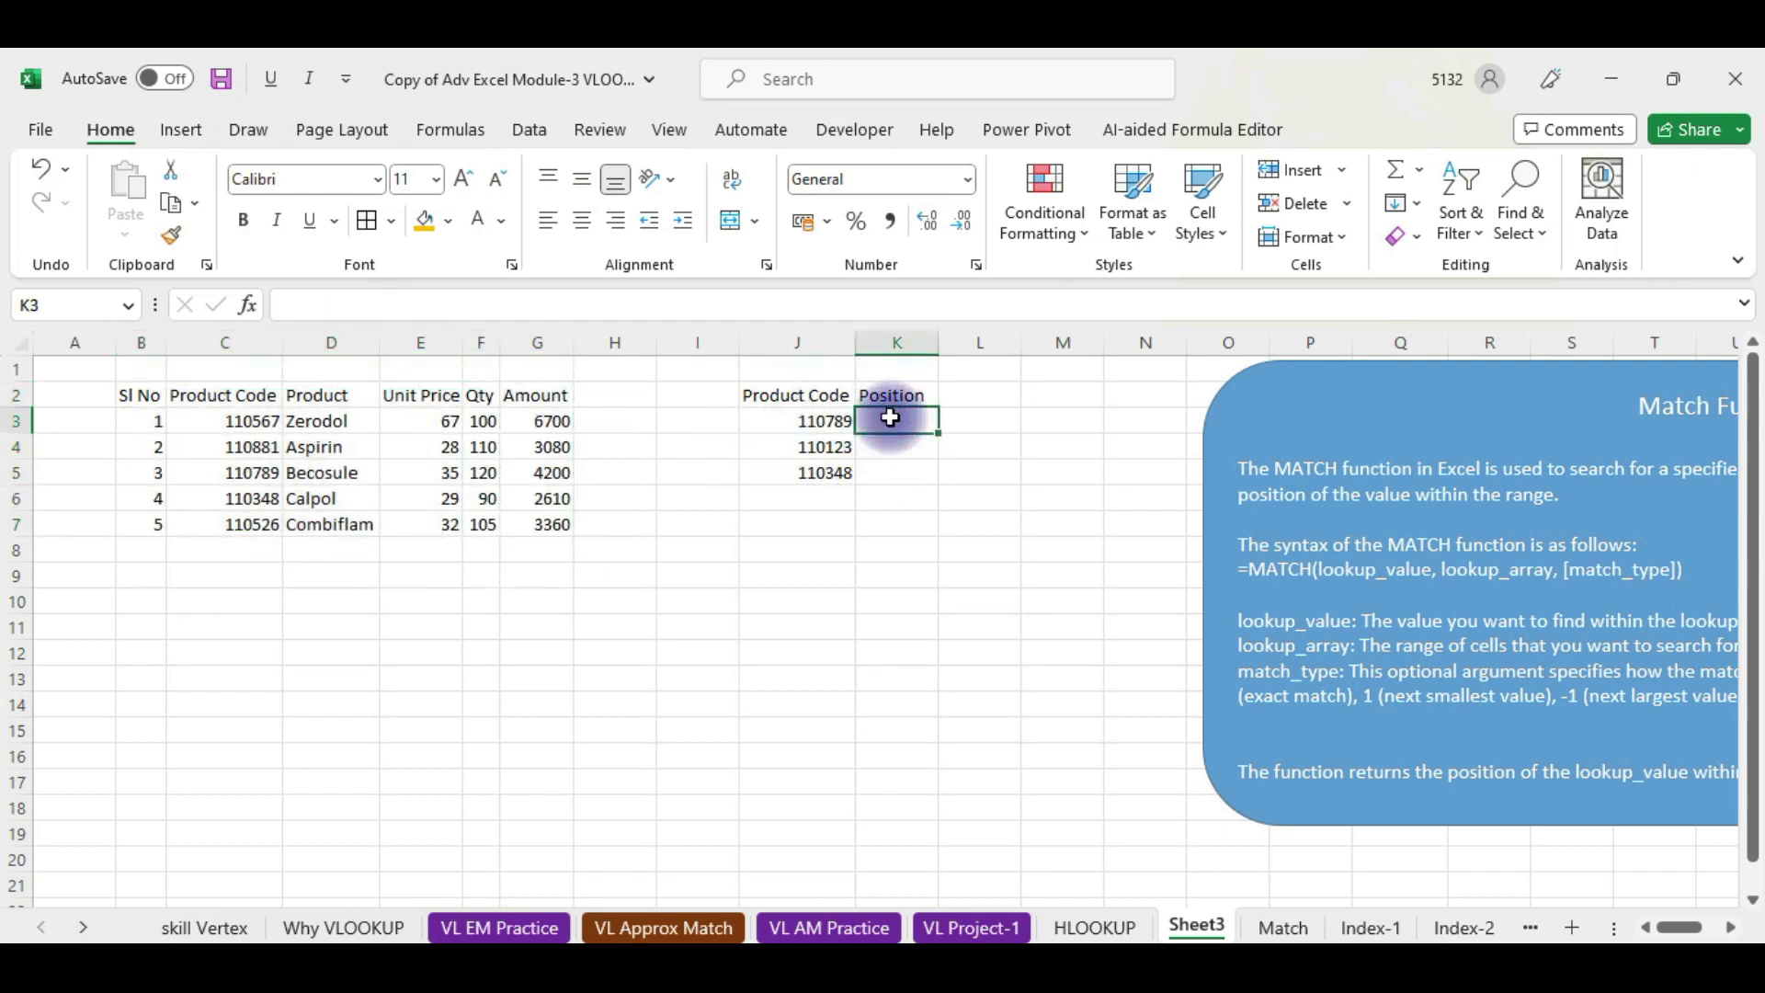
{"action": "type", "text": "=match("}
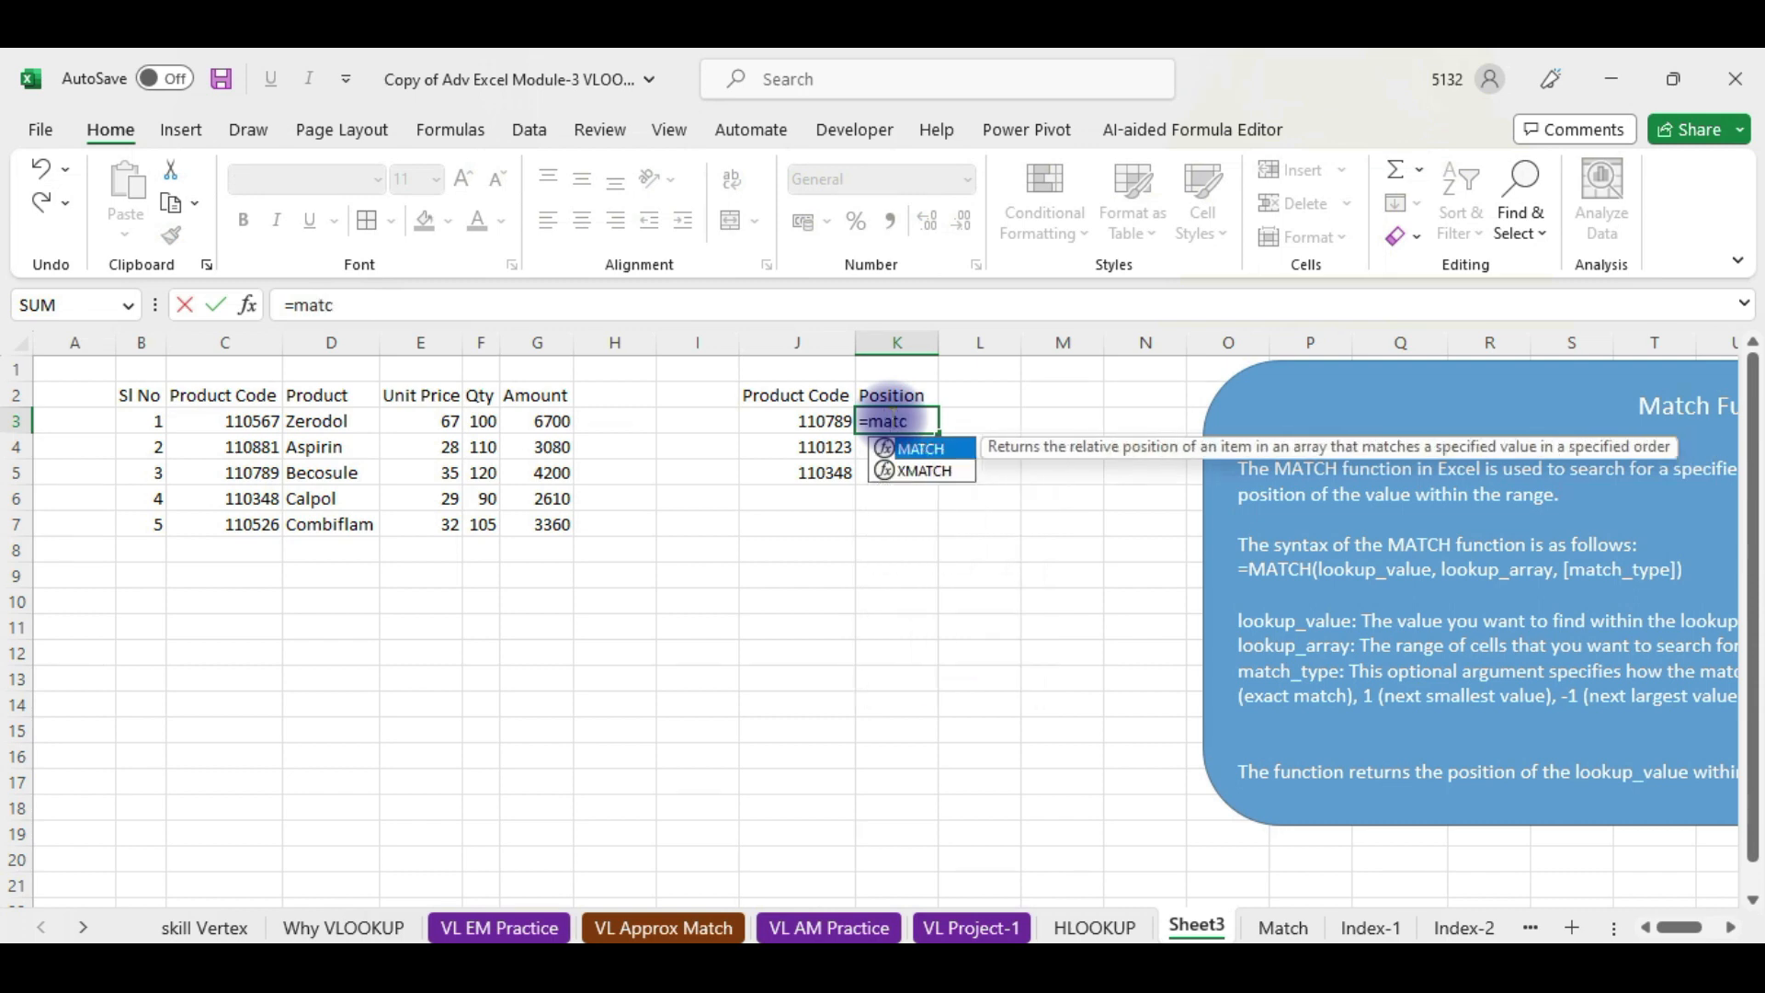
{"action": "left_click", "coordinate": [251, 313]}
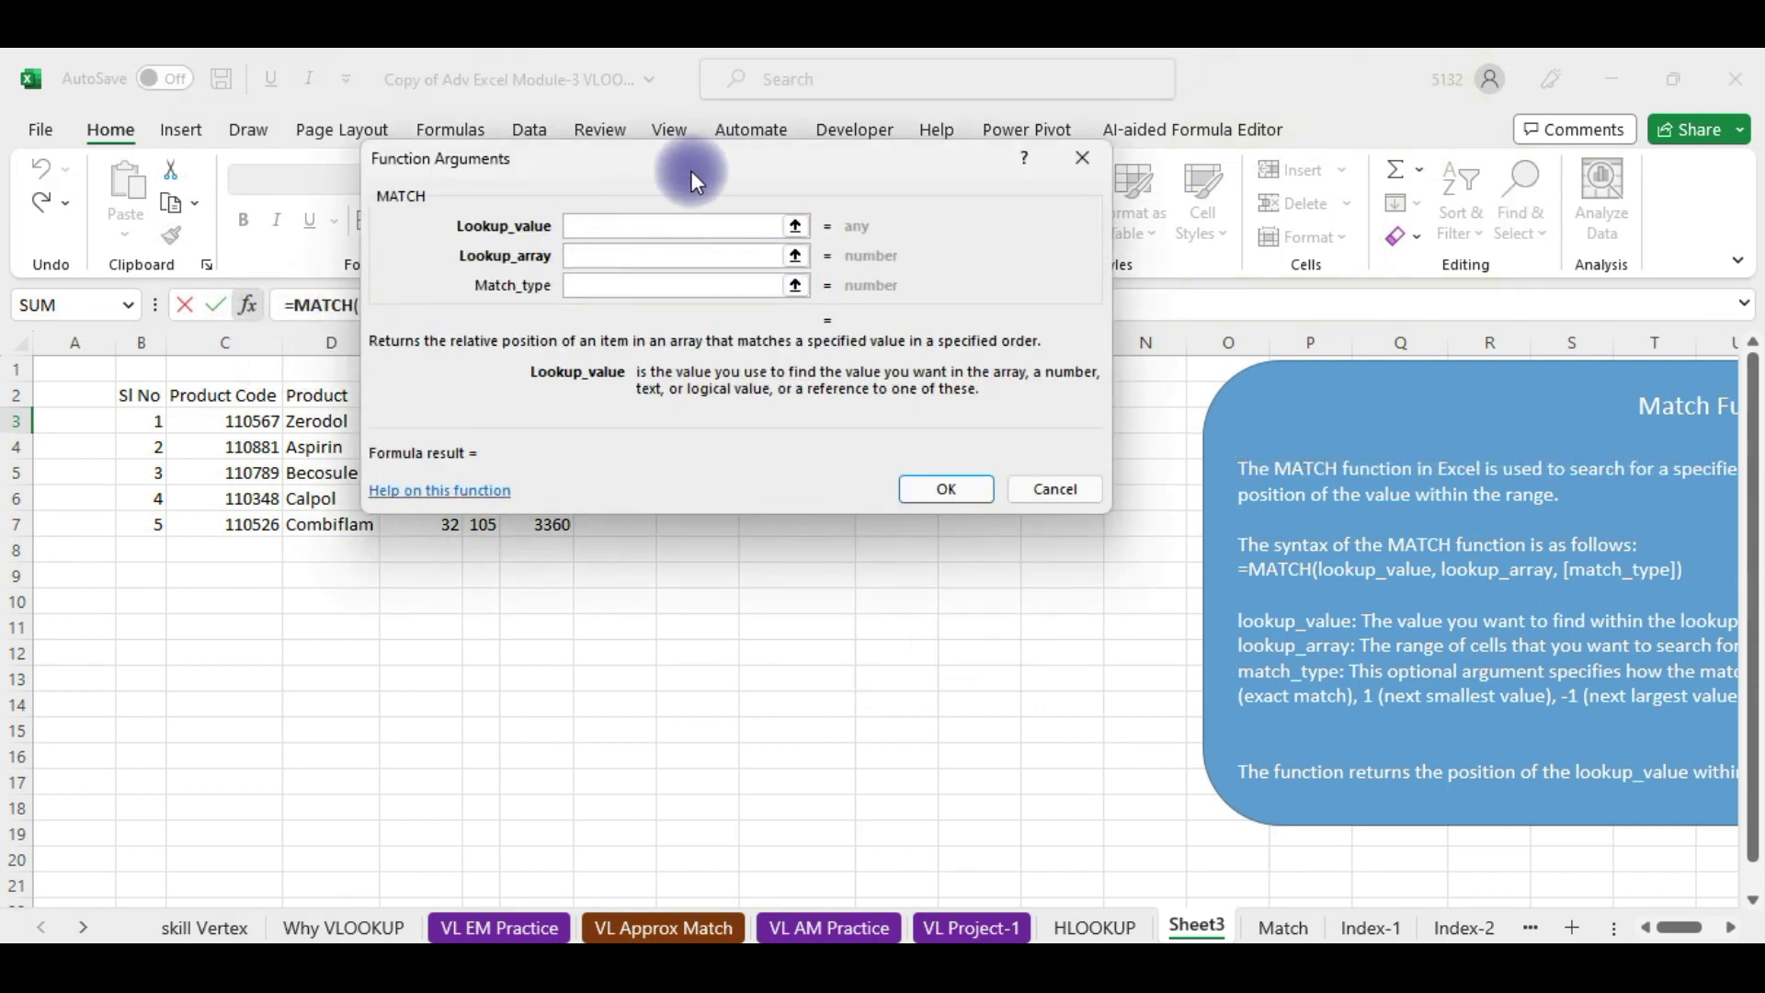
{"action": "left_click_drag", "start_coordinate": [683, 167], "coordinate": [1383, 163]}
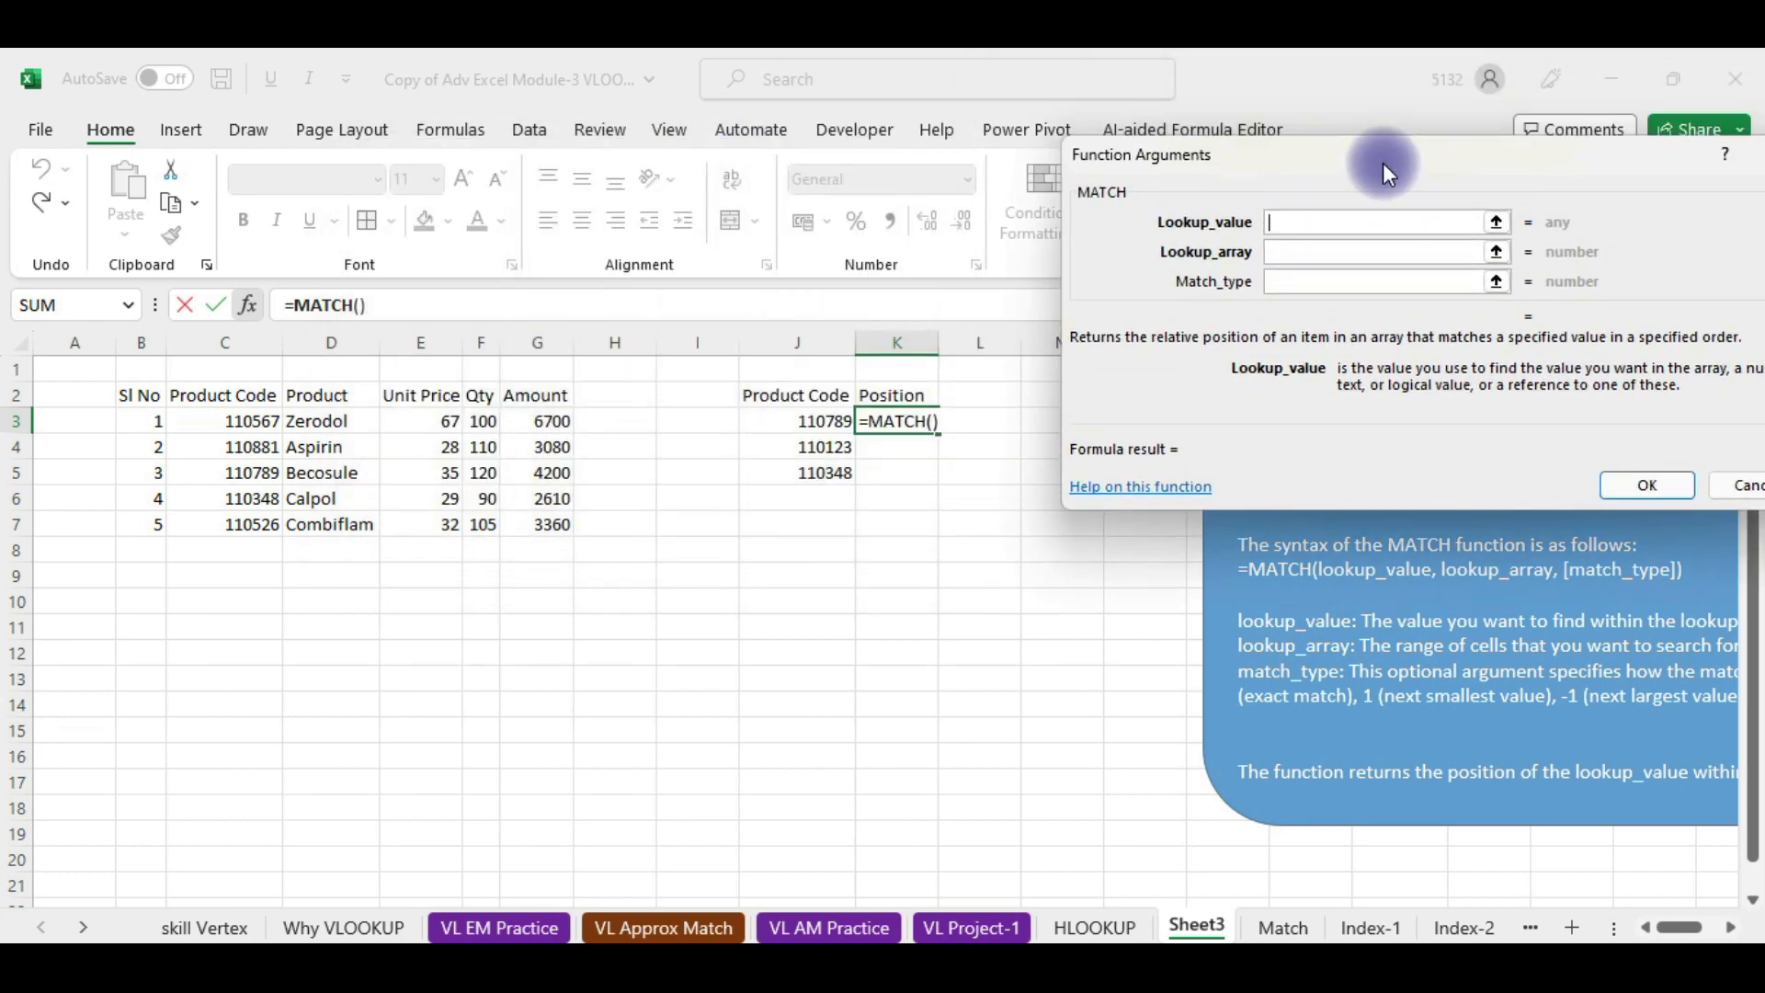
- Complete K3's MATCH formula with lookup value J3, absolute lookup array $C$3:$C$7 and match type 0
{"action": "left_click", "coordinate": [814, 421]}
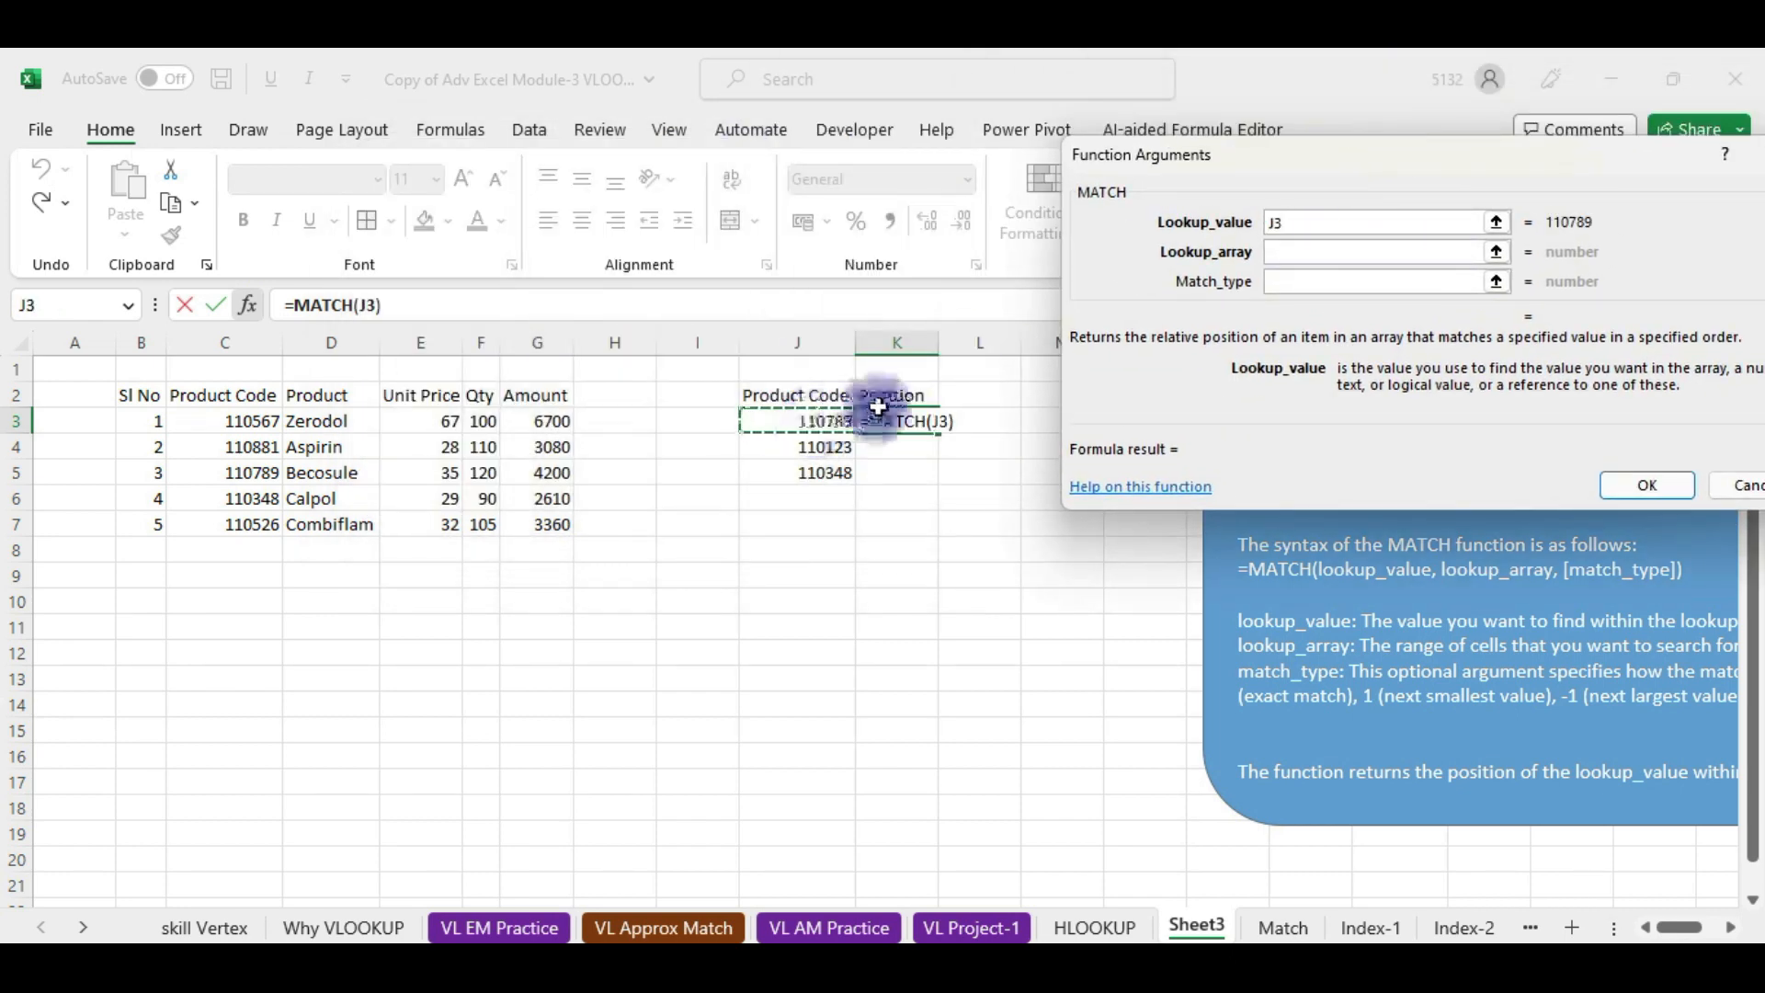
{"action": "left_click", "coordinate": [1285, 260]}
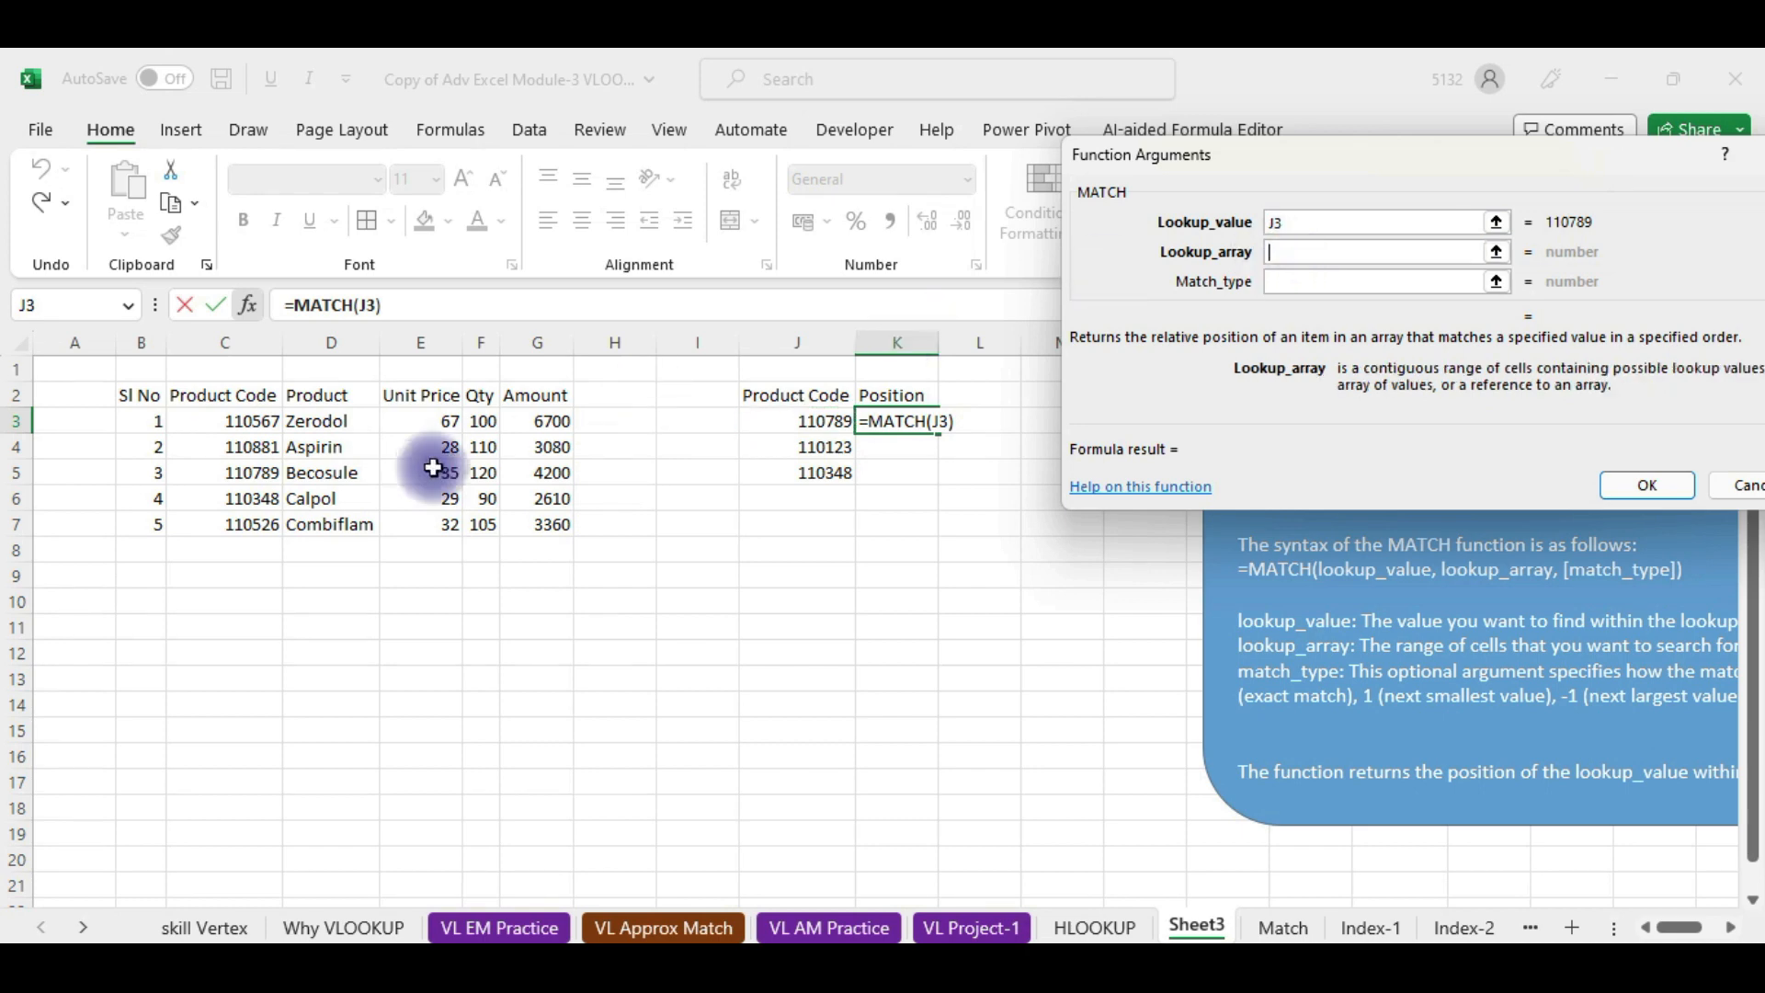
{"action": "left_click_drag", "start_coordinate": [220, 421], "coordinate": [225, 526]}
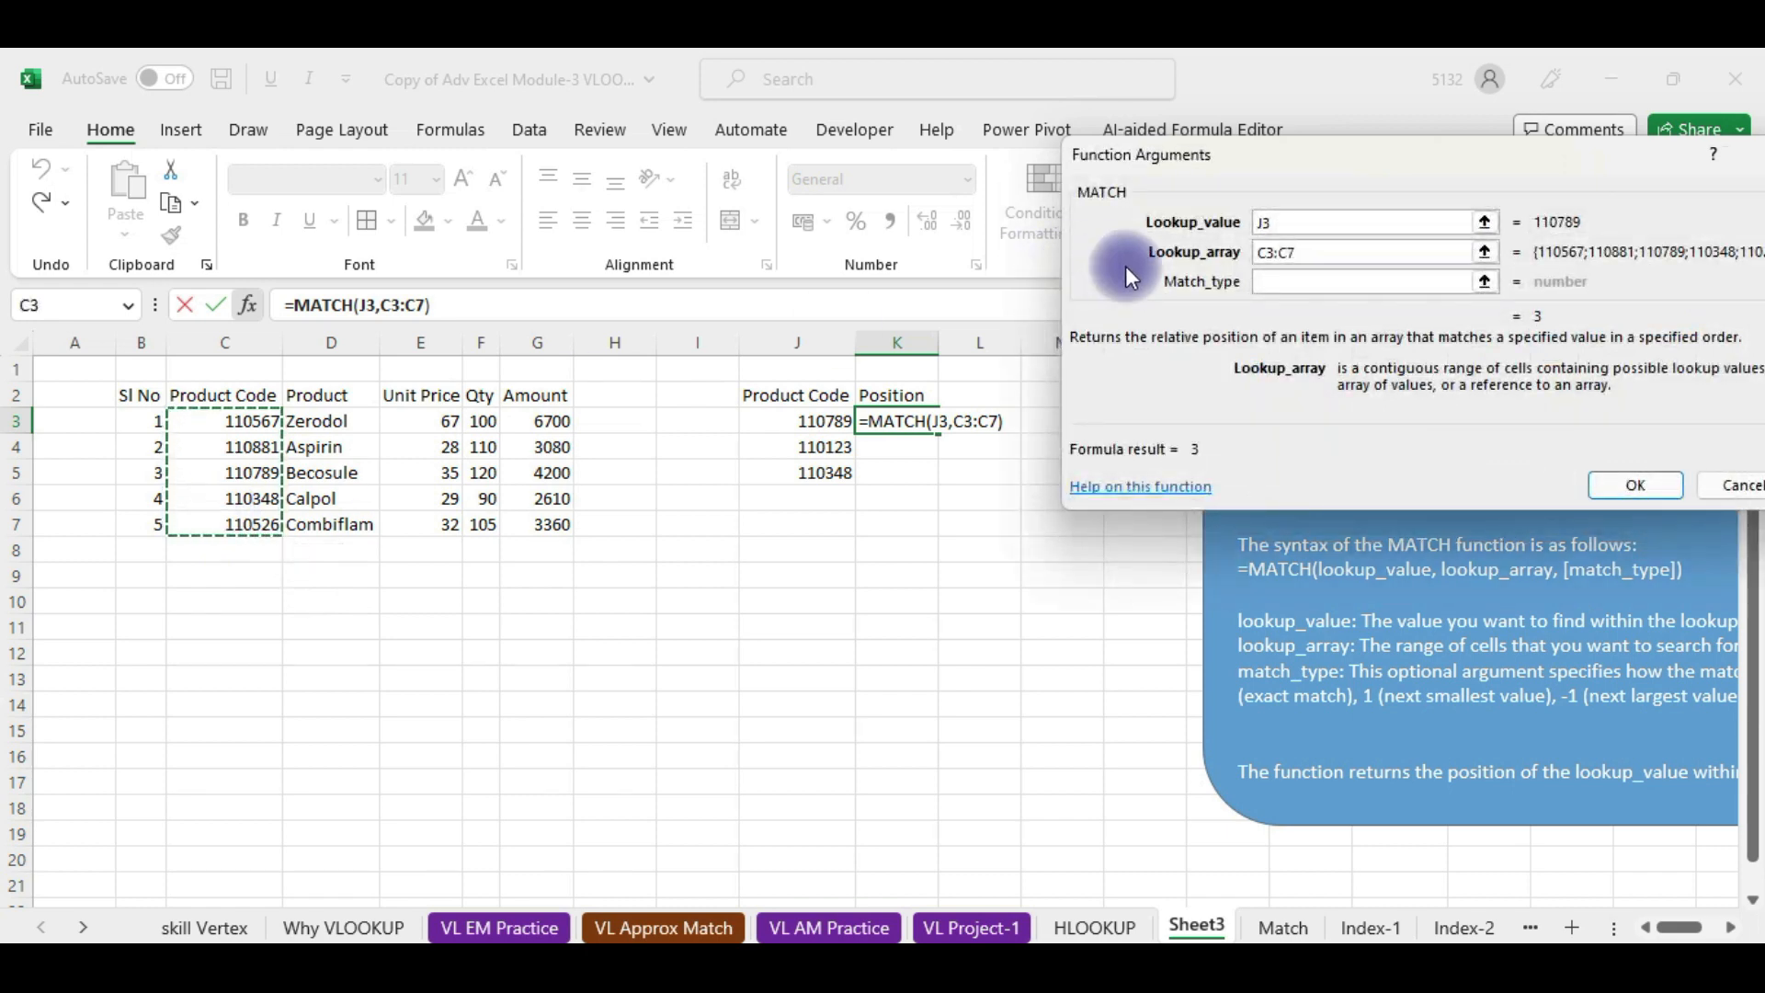
{"action": "key", "text": "F4"}
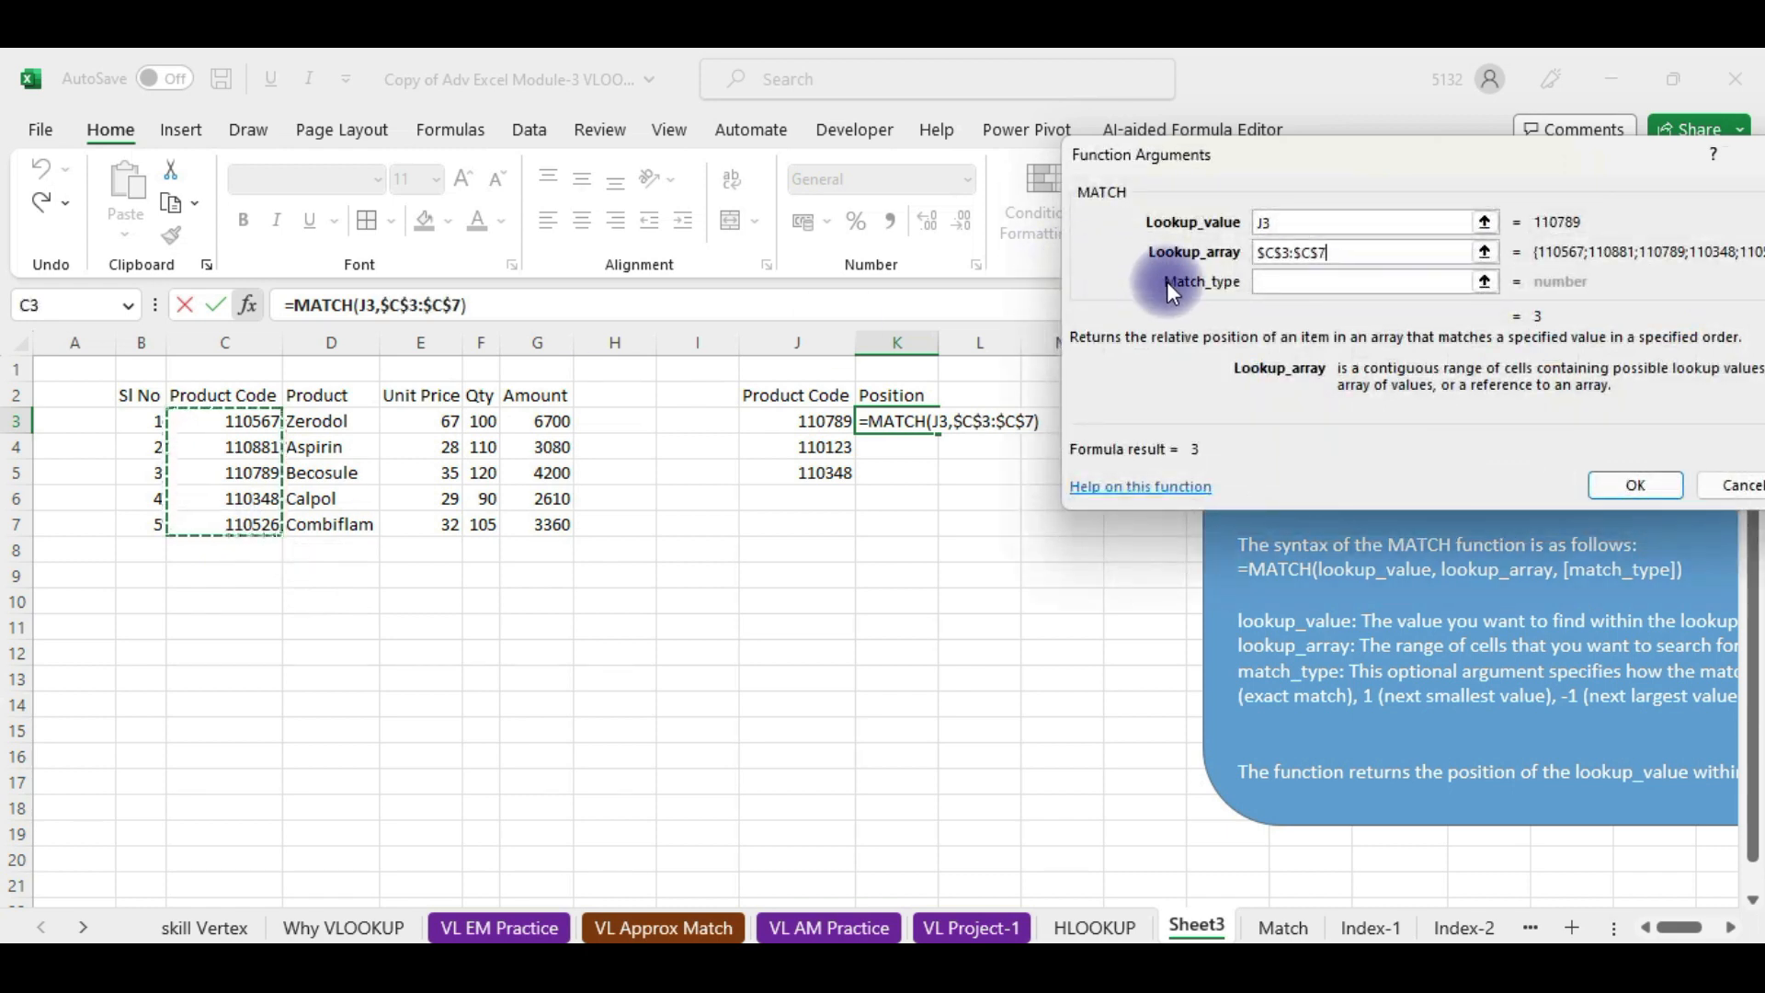
{"action": "left_click", "coordinate": [1260, 282]}
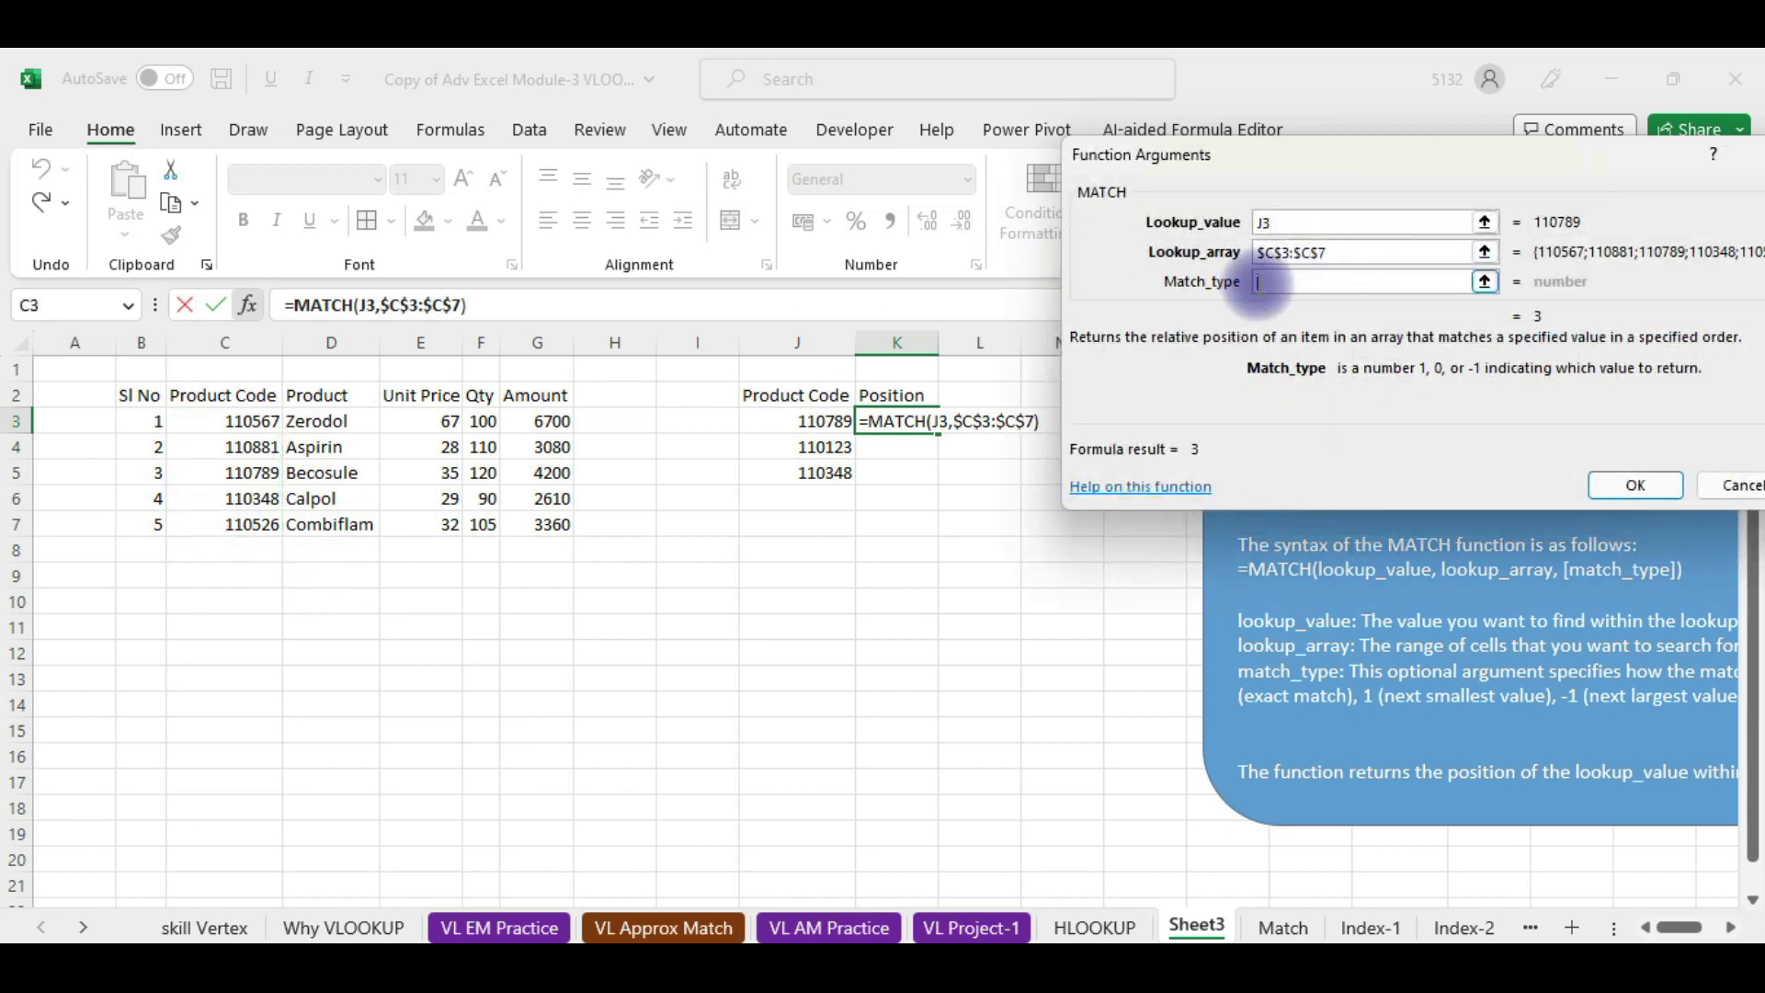
{"action": "type", "text": "0"}
{"action": "key", "text": "Return"}
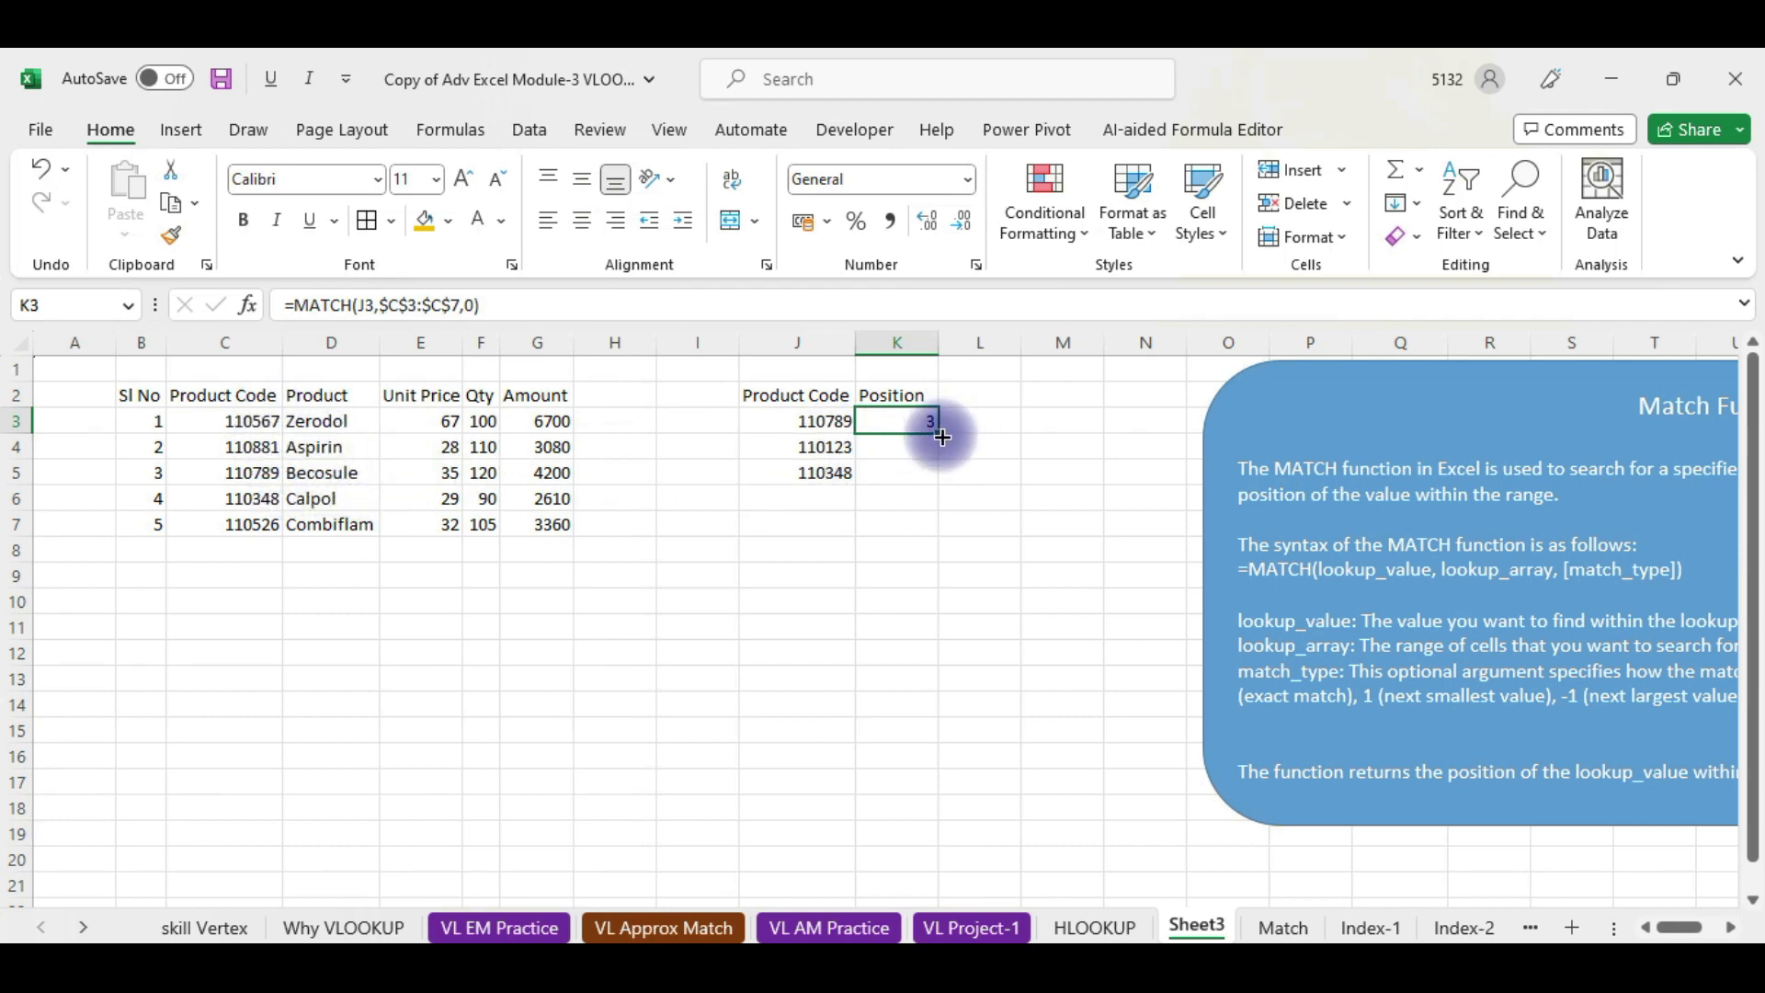
- Fill the MATCH formula from K3 down to K5 and check the results in K5 and K4 against their product codes
{"action": "left_click_drag", "start_coordinate": [942, 437], "coordinate": [933, 473]}
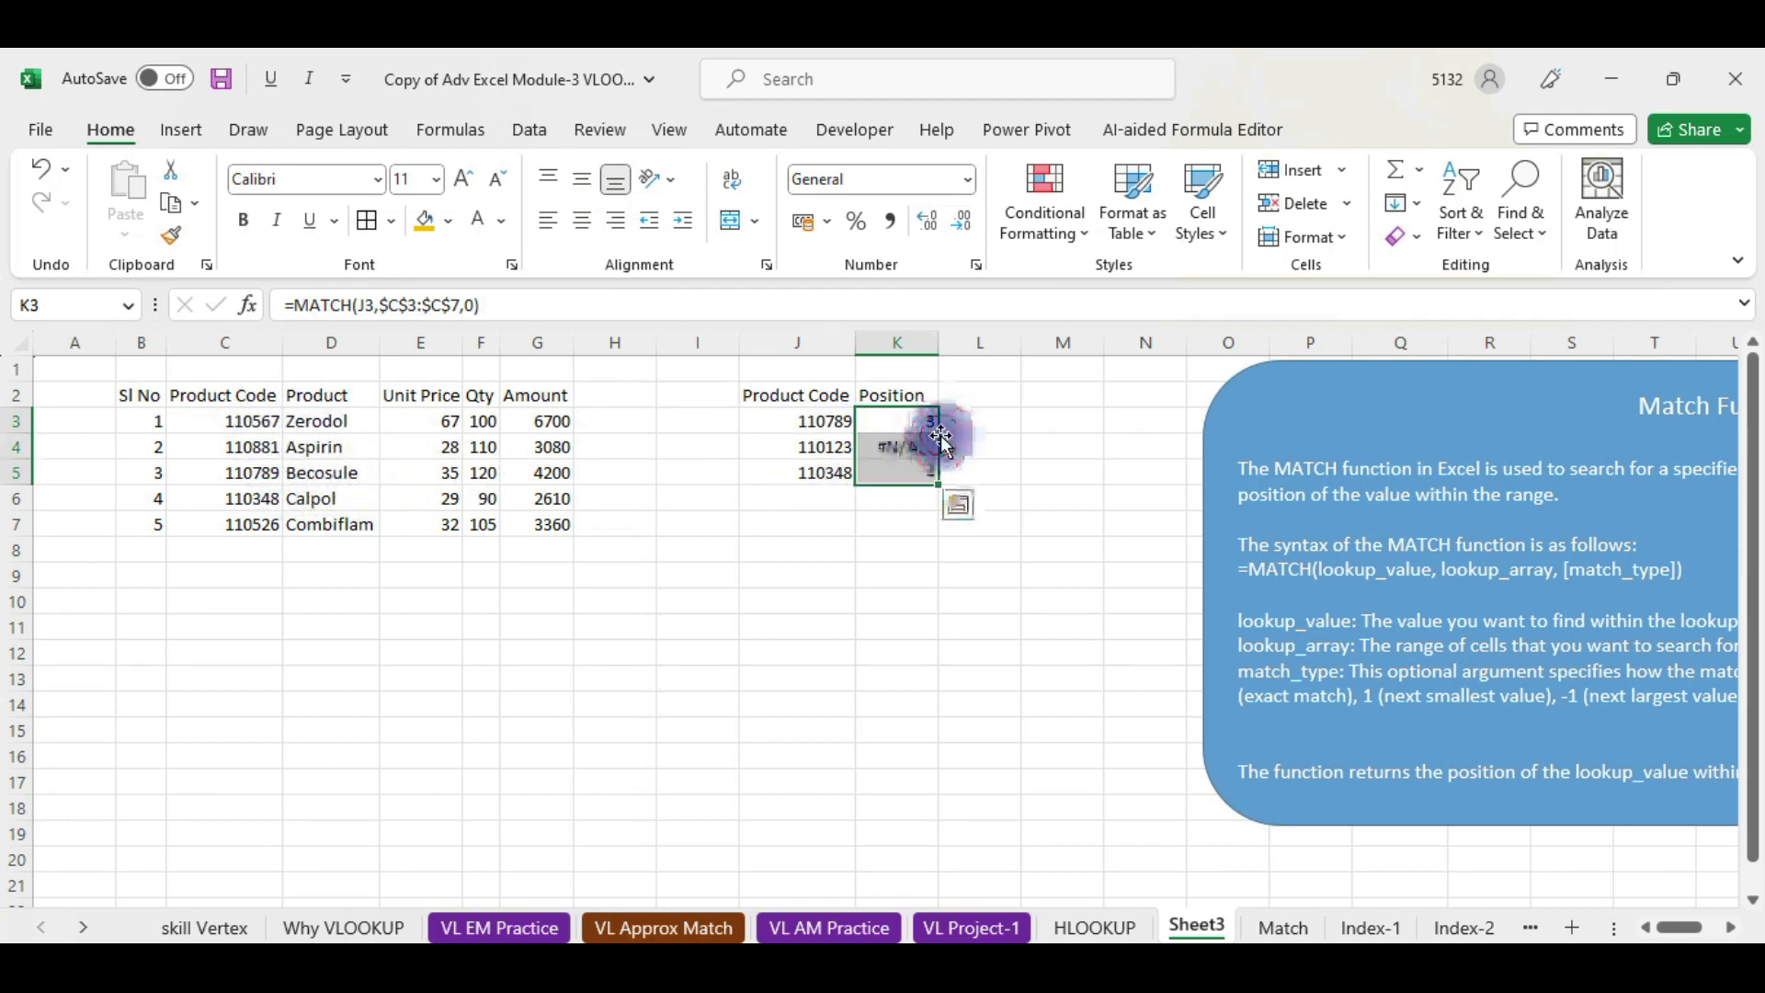
{"action": "left_click", "coordinate": [884, 474]}
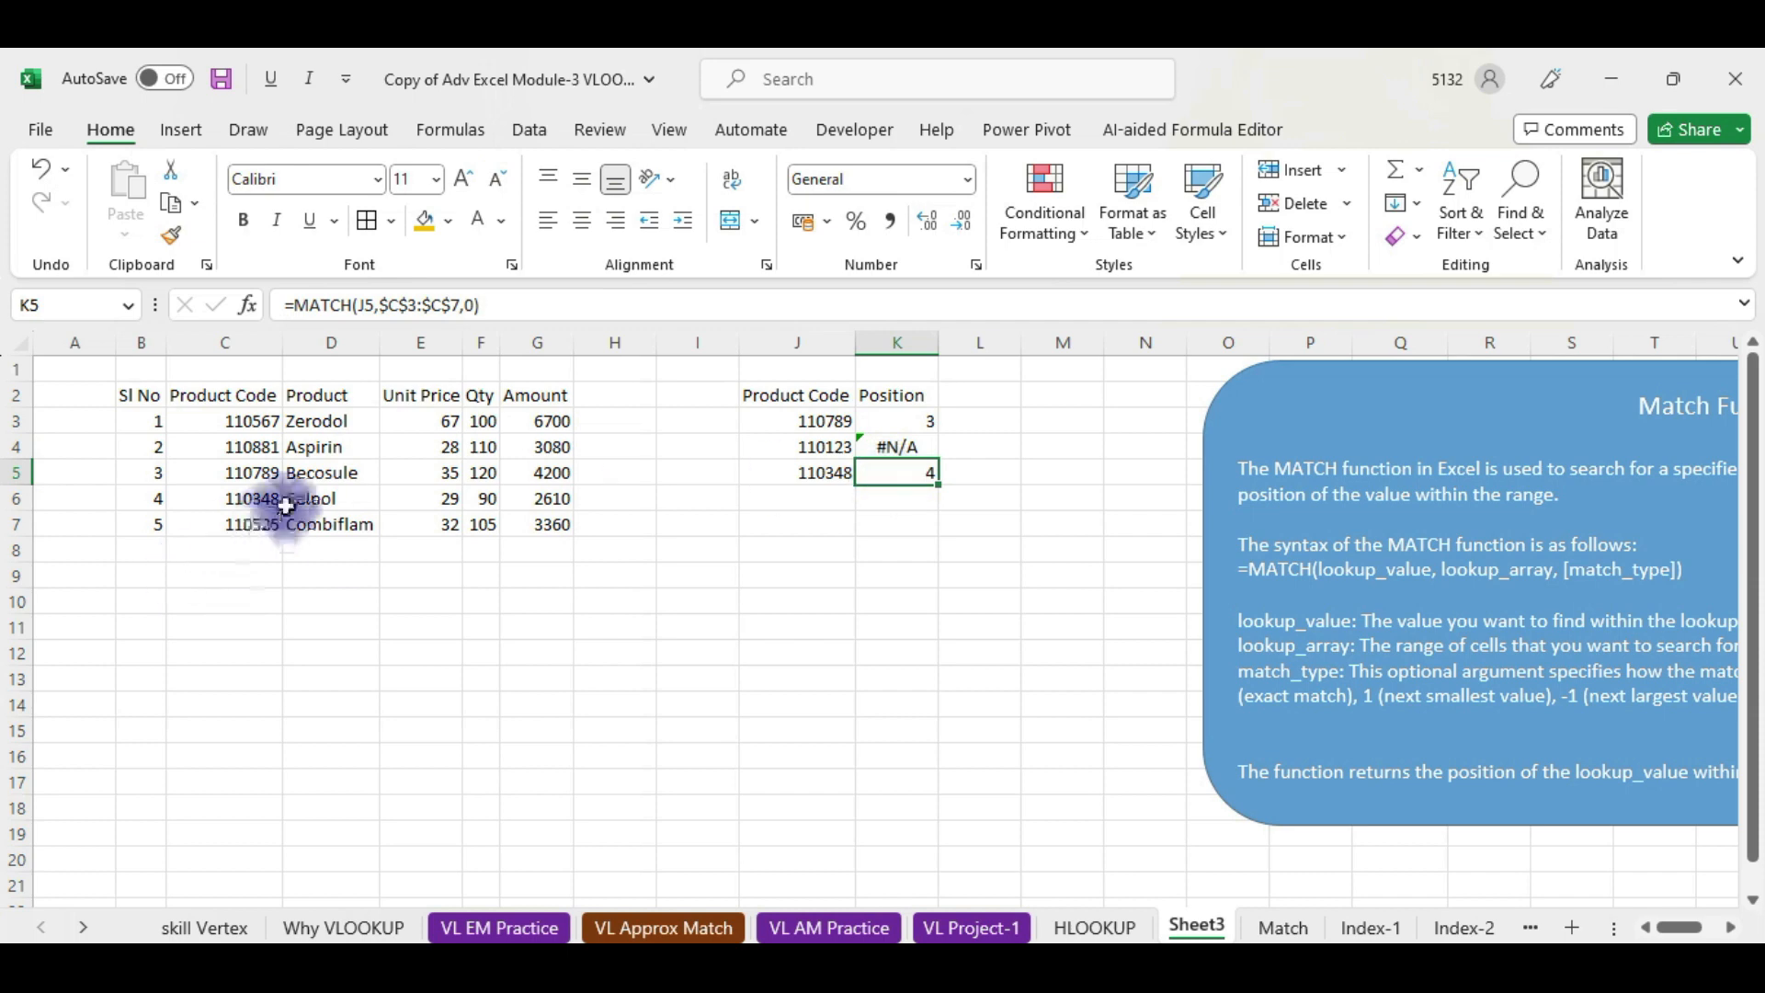
{"action": "left_click", "coordinate": [887, 470]}
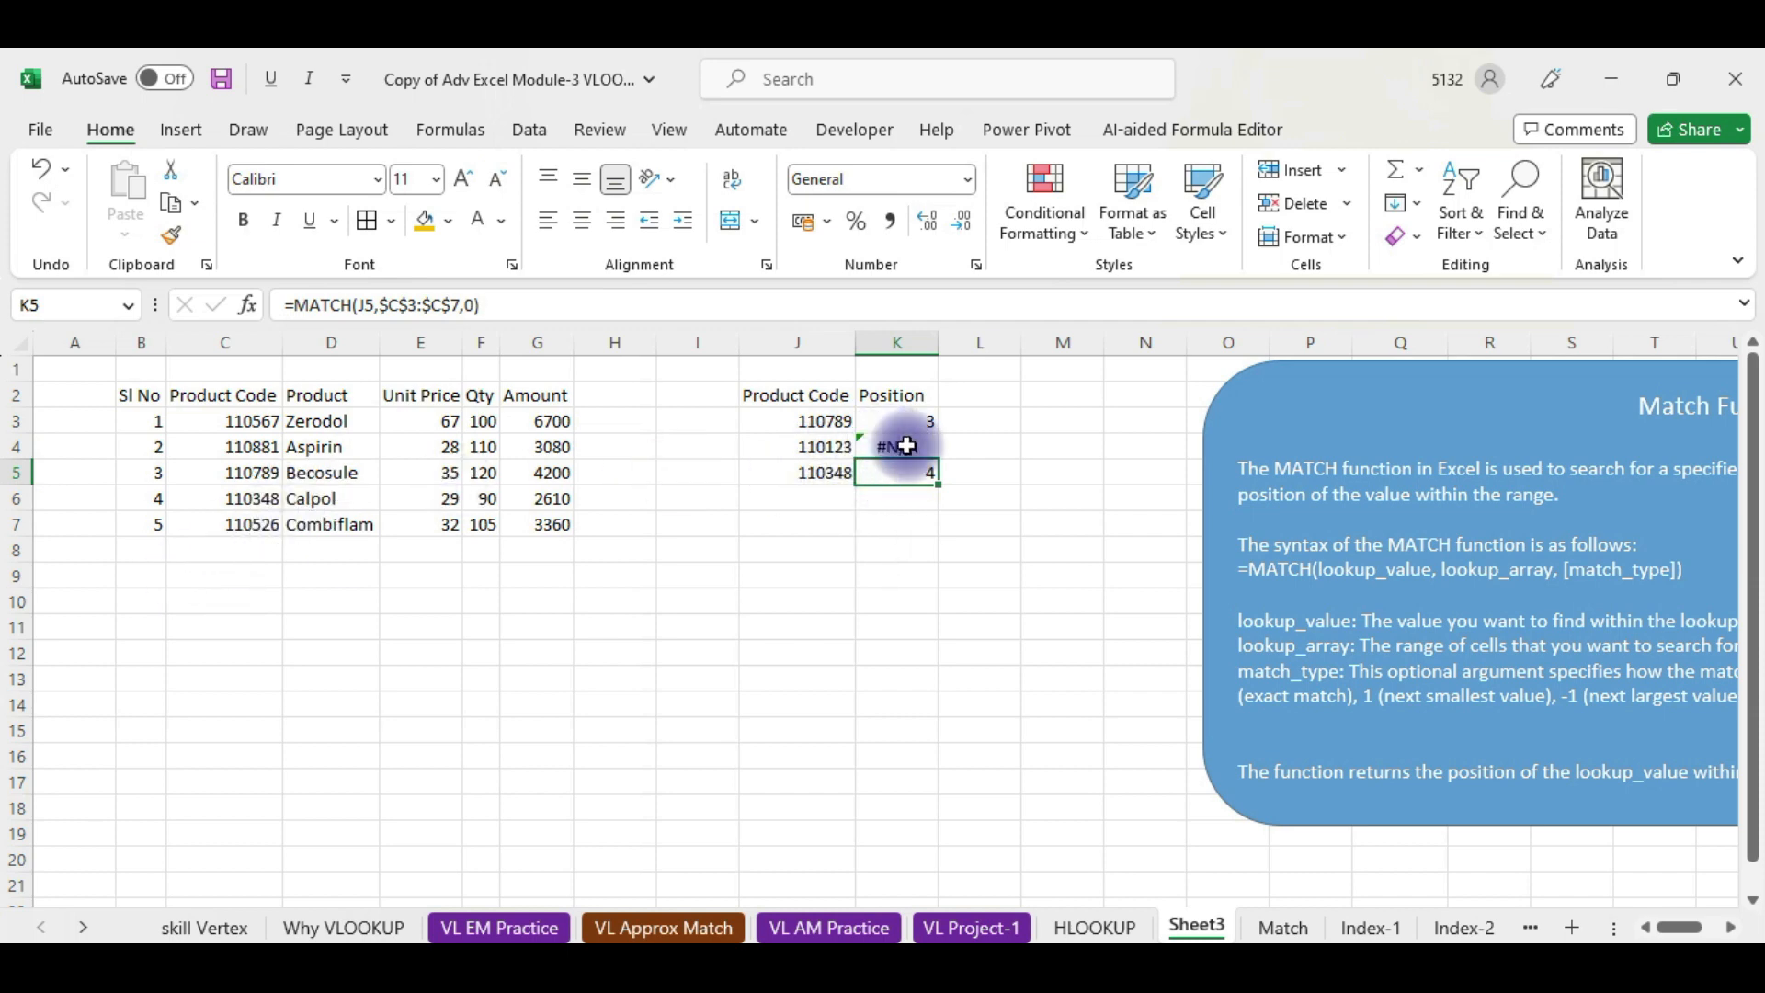
{"action": "left_click", "coordinate": [906, 446]}
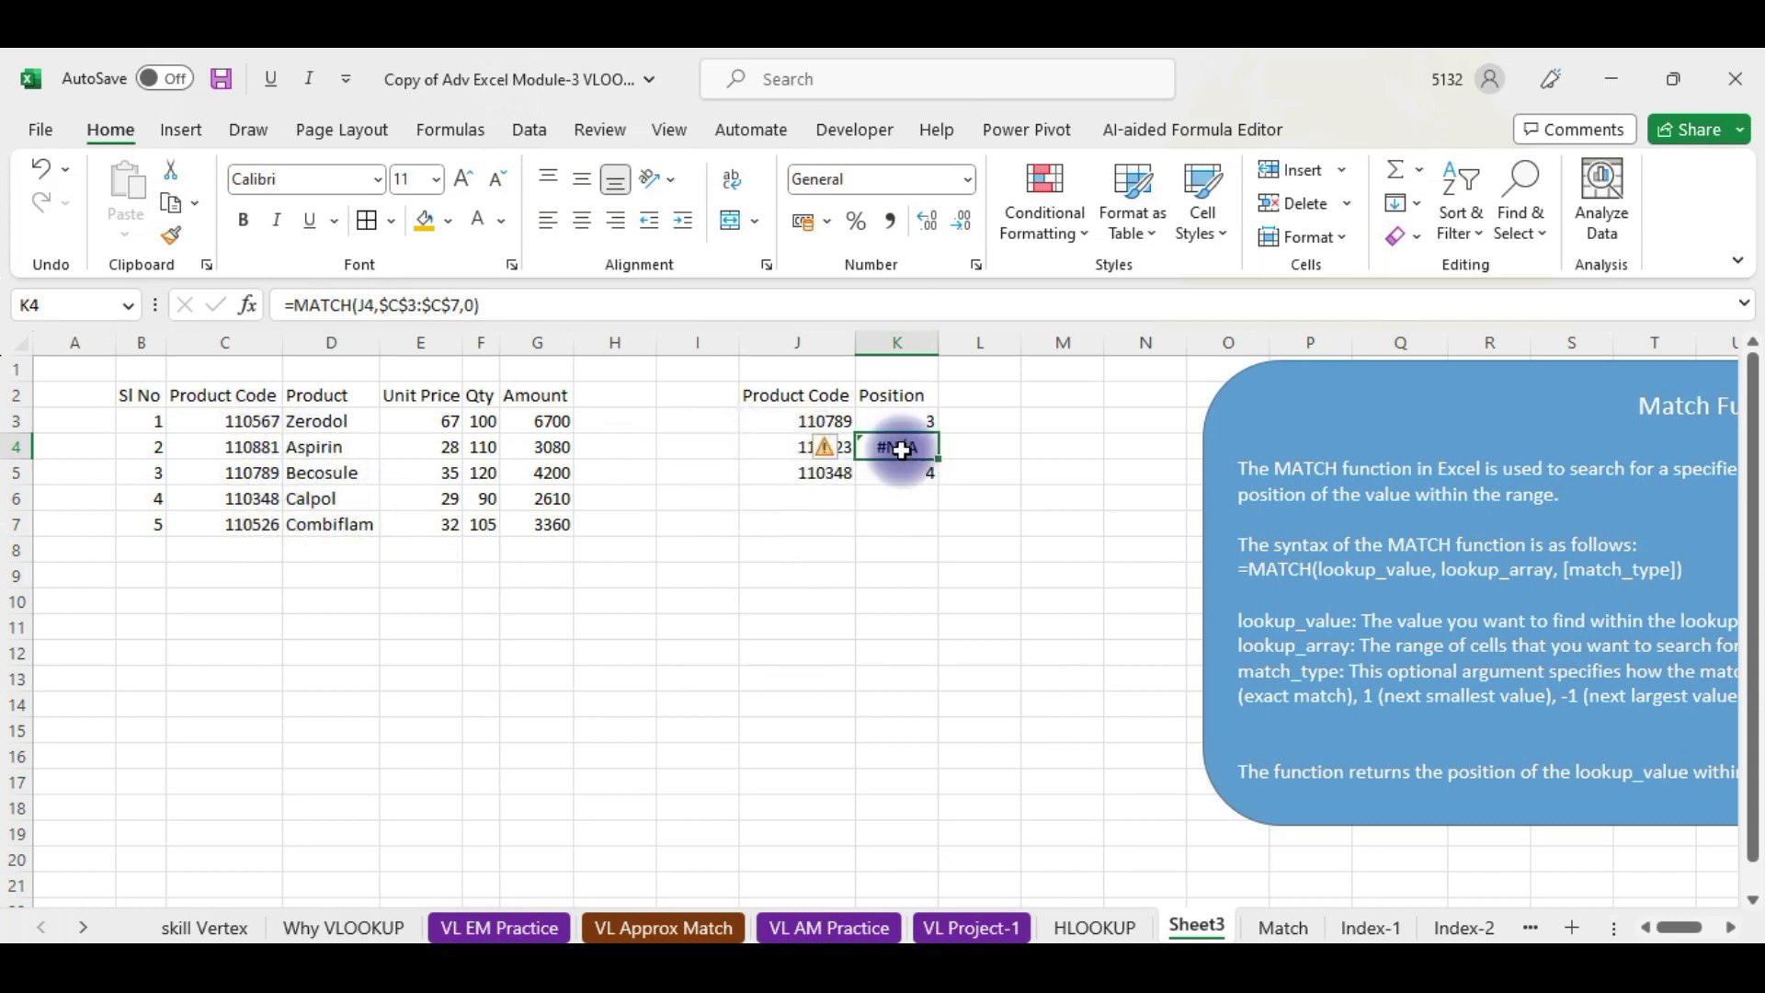
{"action": "left_click", "coordinate": [785, 447]}
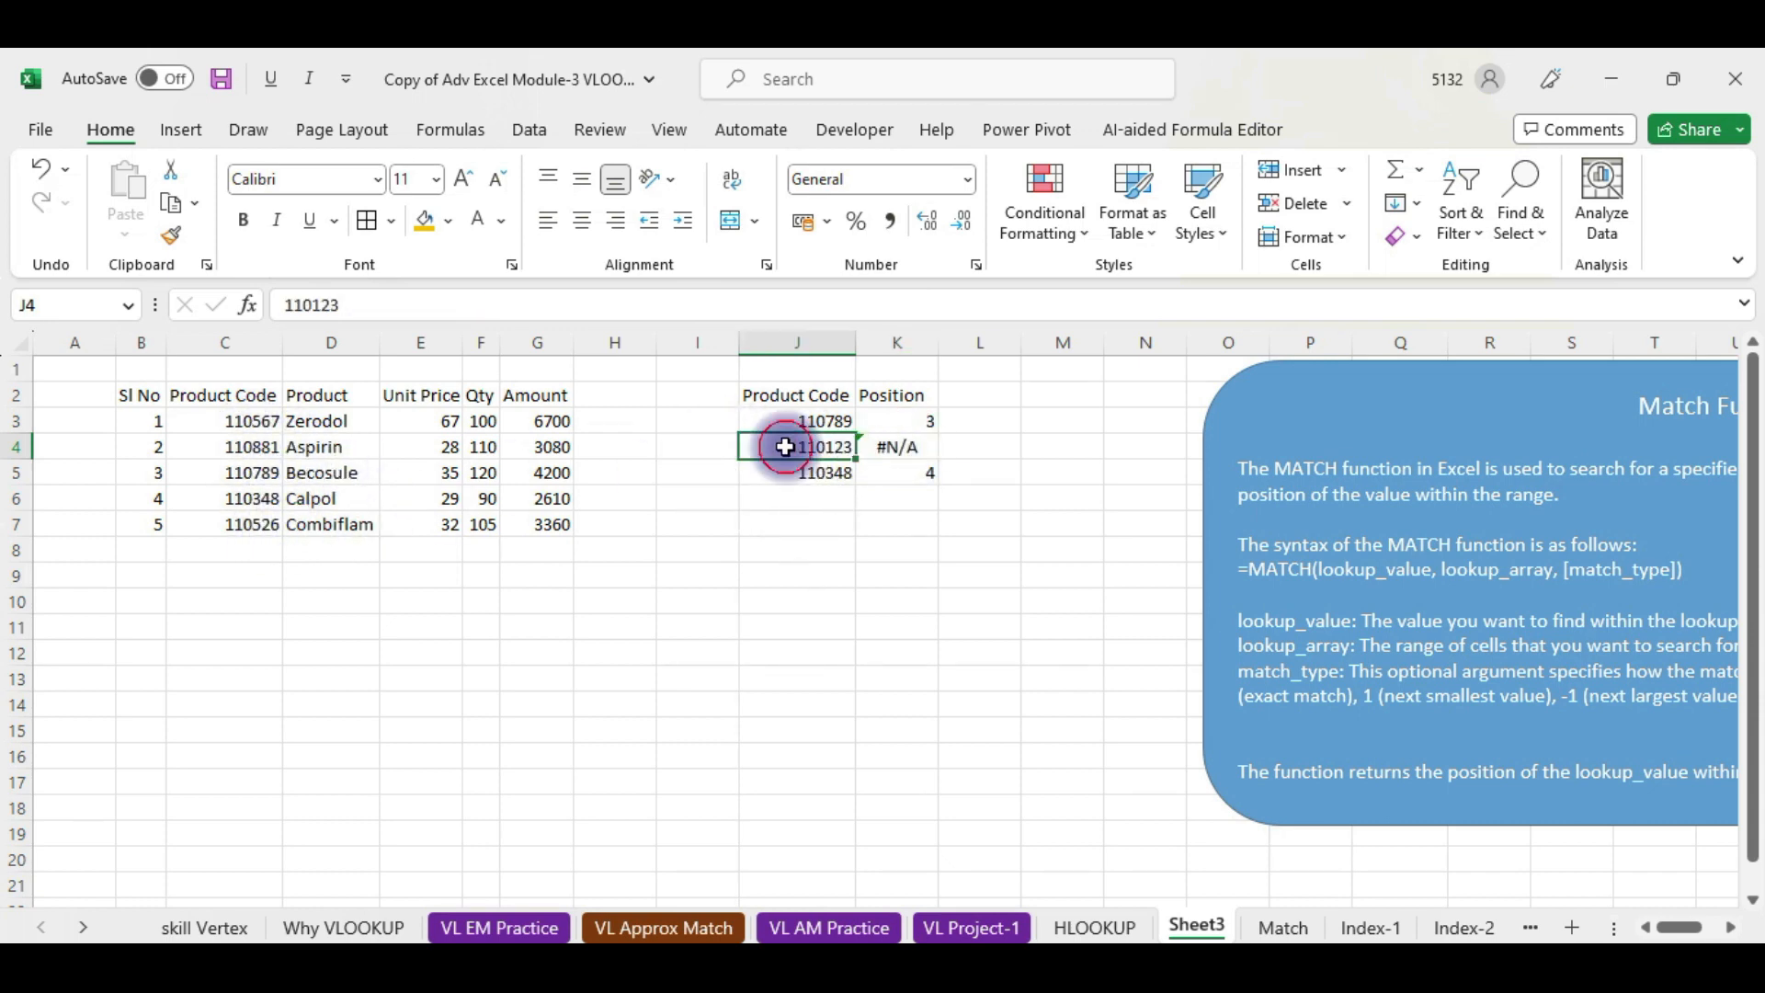
- Insert the IFERROR function in front of MATCH in cell K4's formula
{"action": "left_click", "coordinate": [910, 453]}
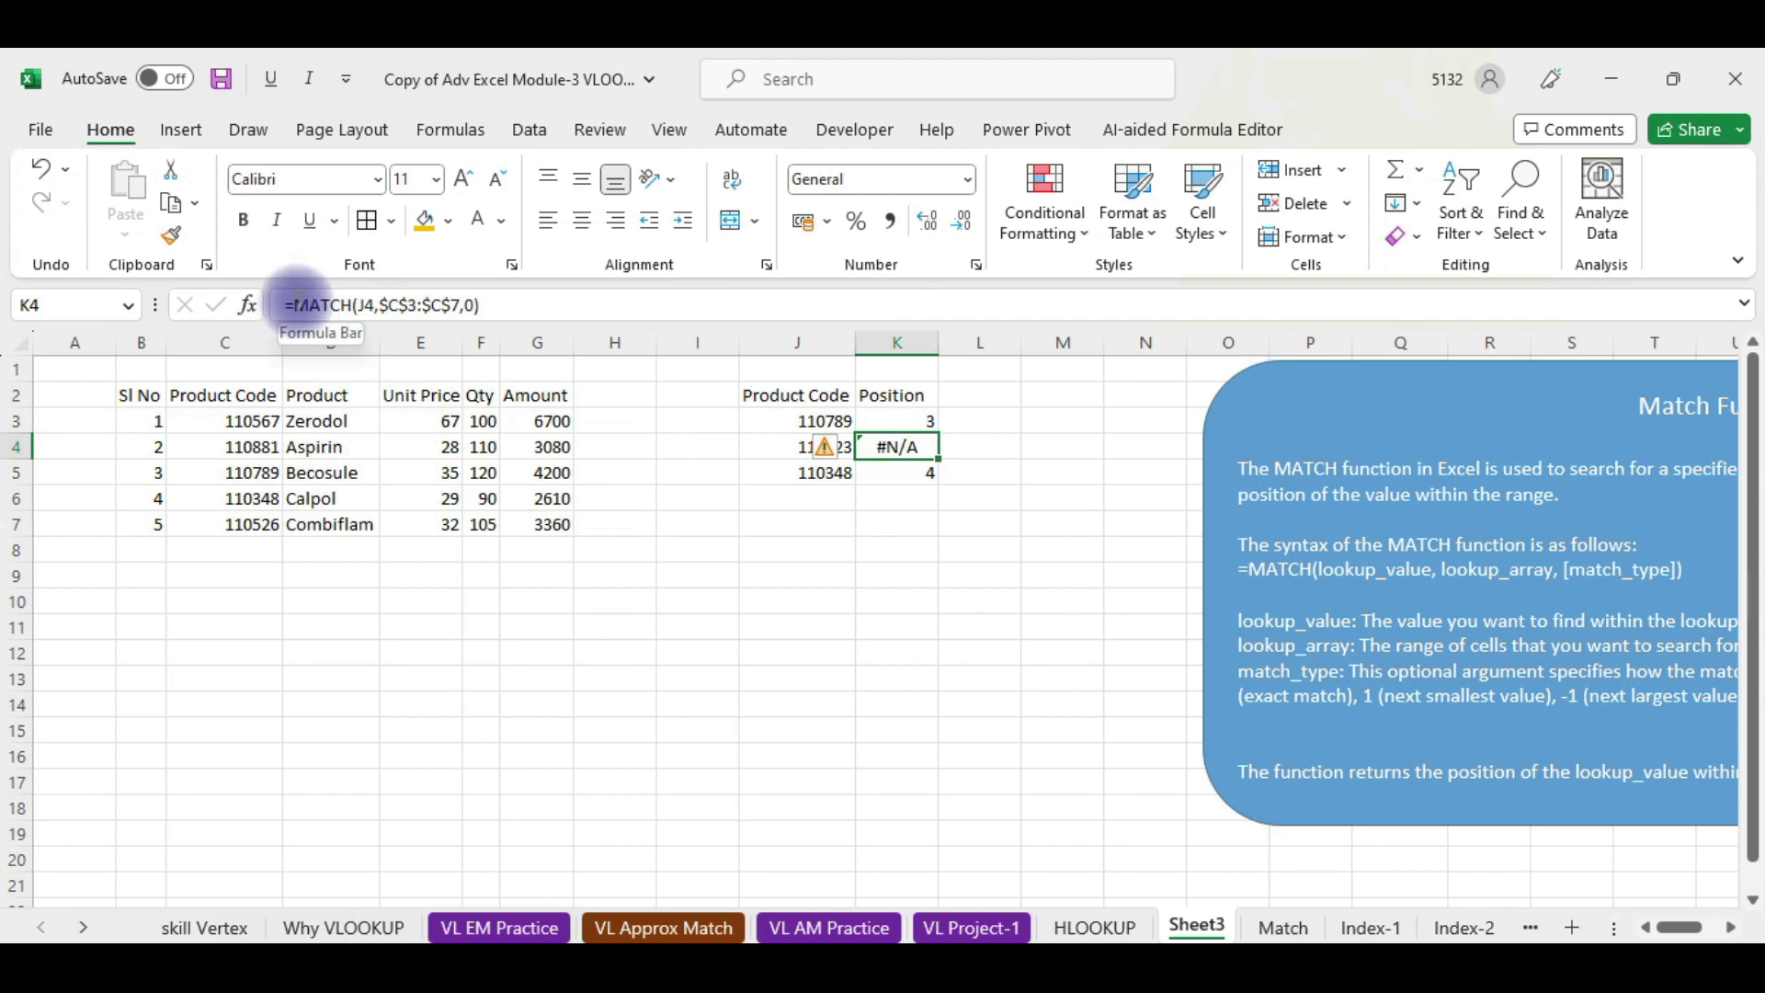
{"action": "left_click", "coordinate": [297, 305]}
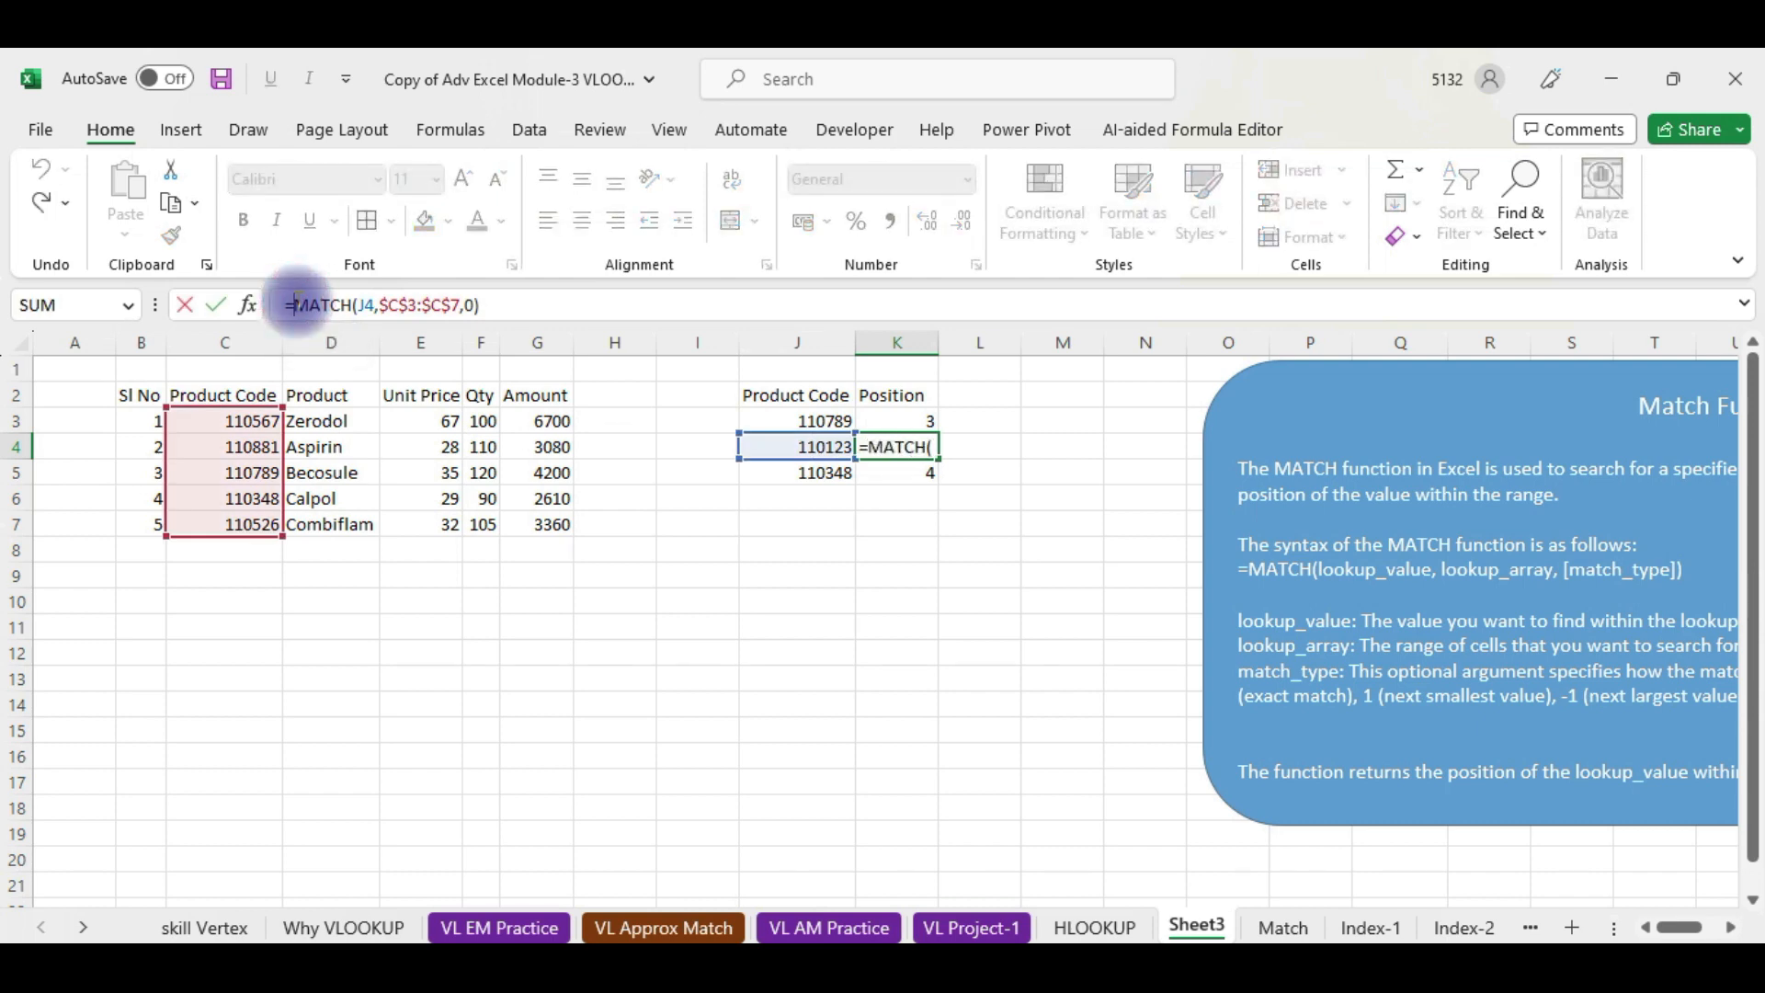
{"action": "type", "text": "i"}
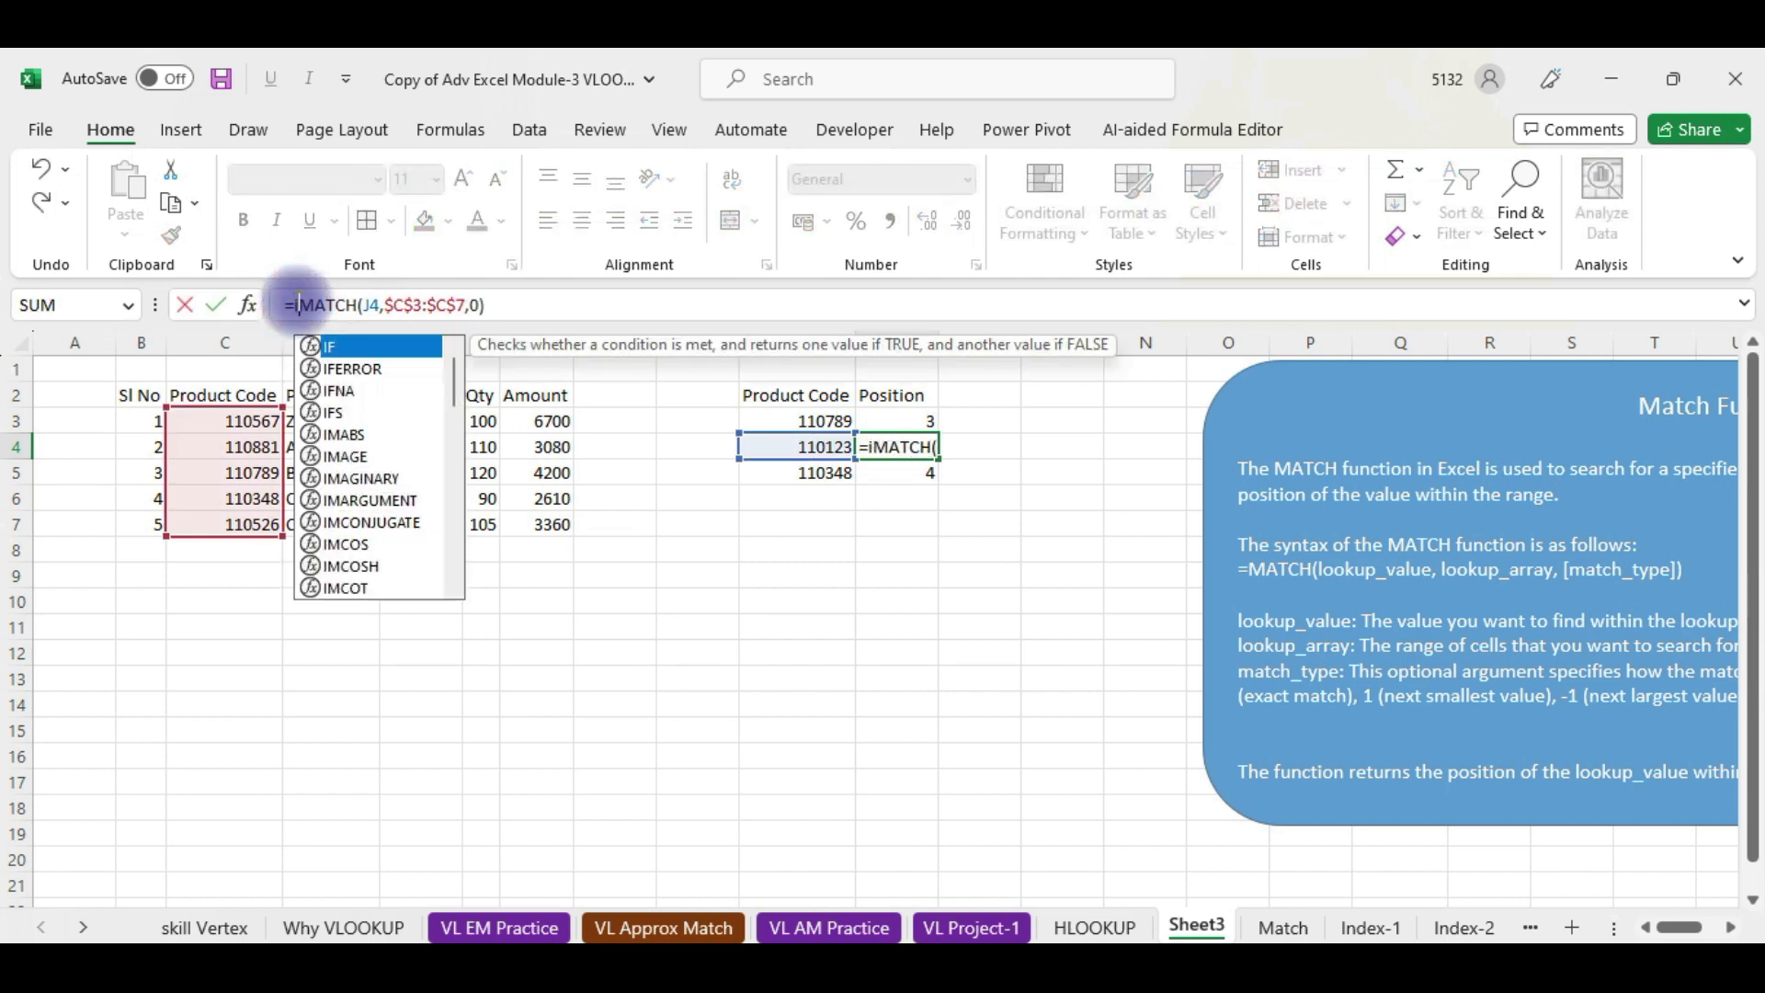
{"action": "type", "text": "fe"}
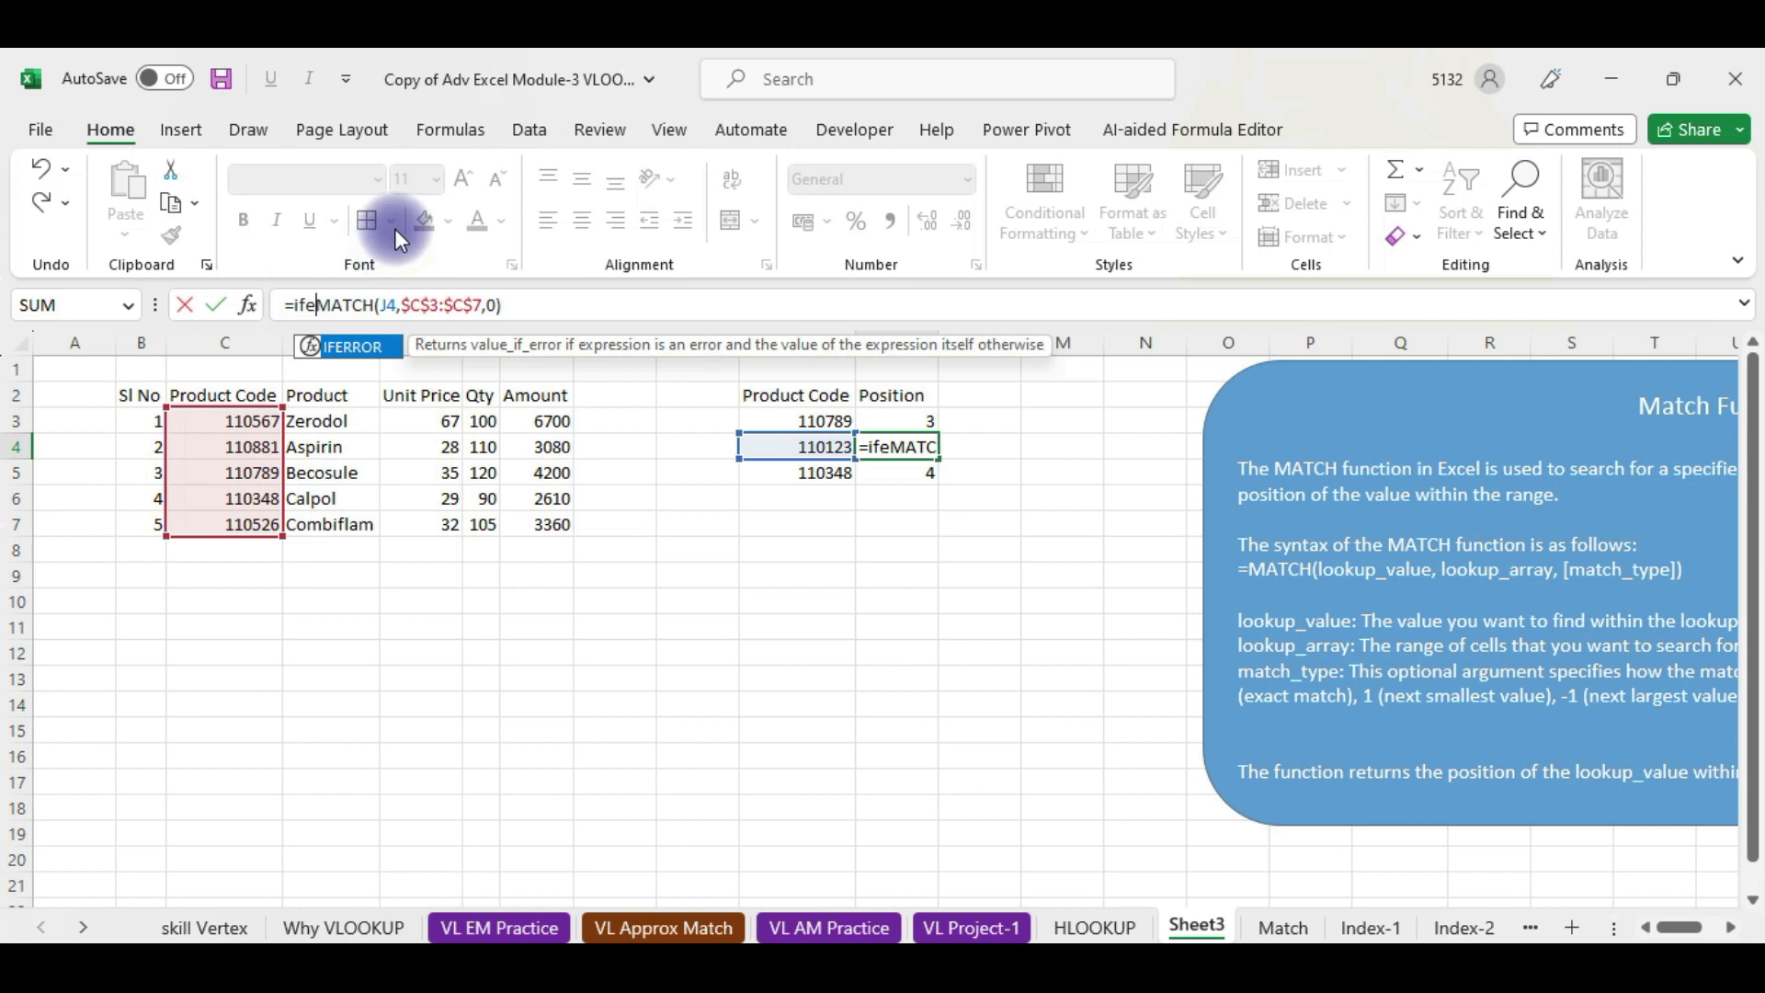
{"action": "double_click", "coordinate": [366, 342]}
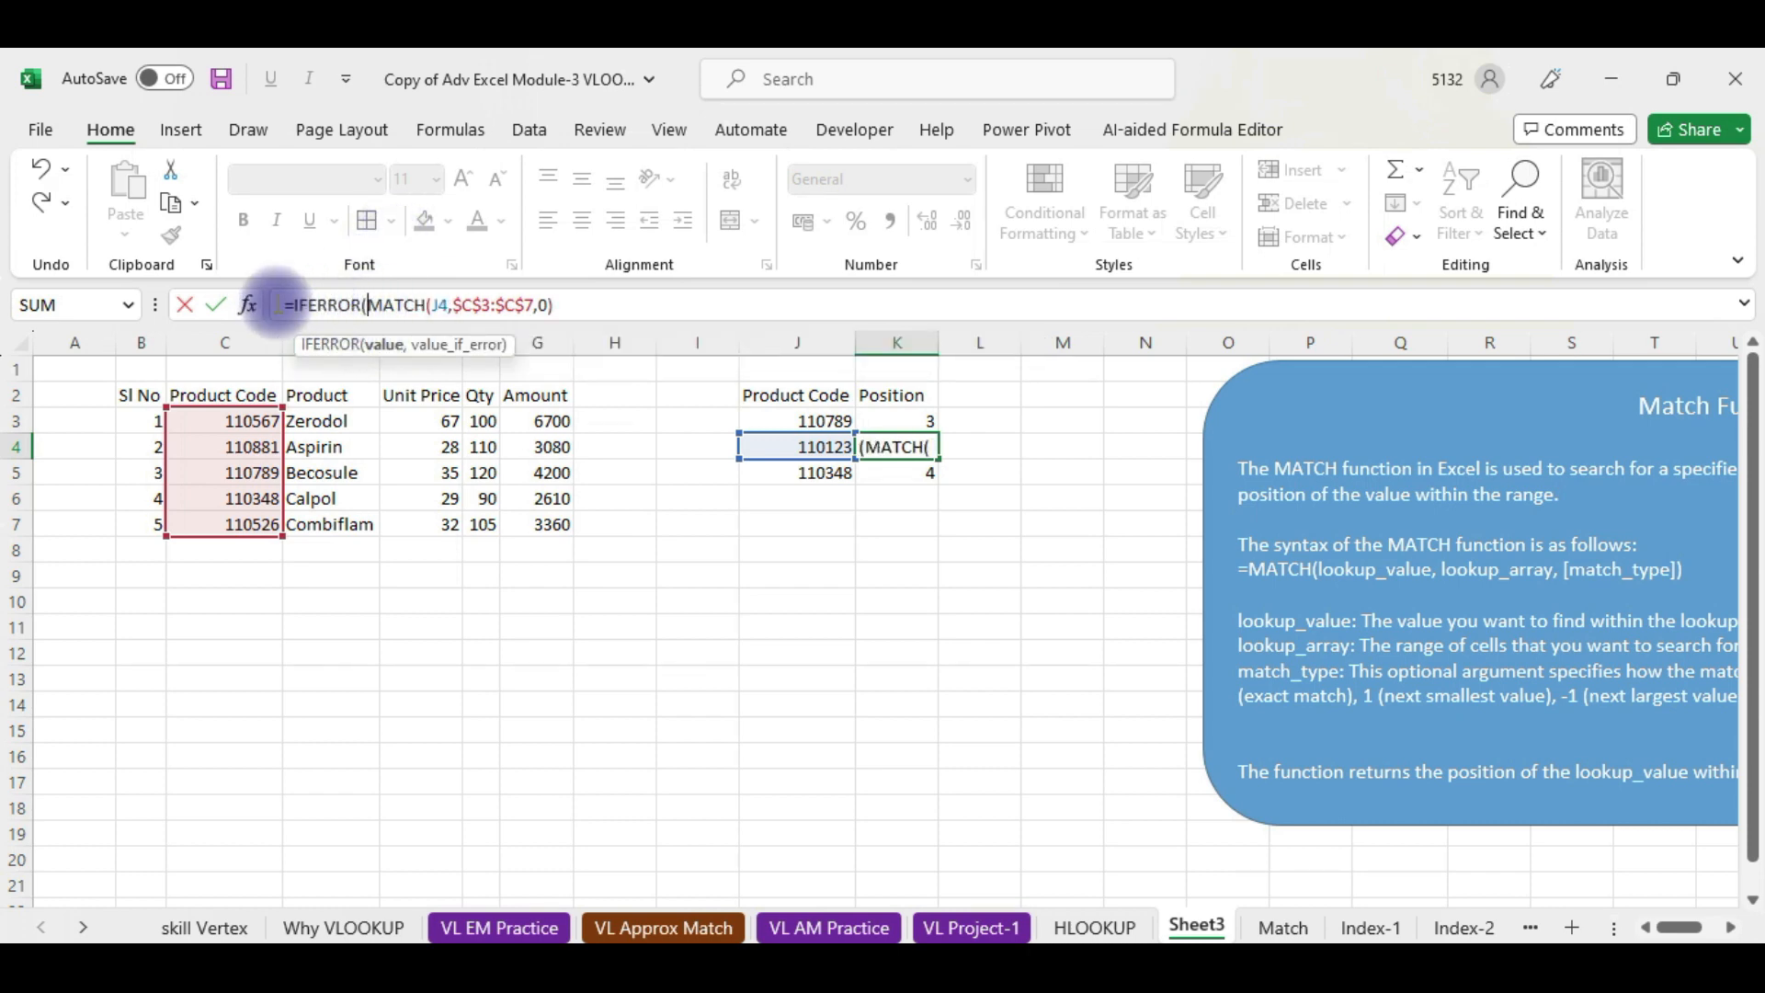
- Complete K4's IFERROR formula with the error text "Product Code not Found", committing it as =IFERROR(MATCH(J4,$C$3:$C$7,0),"Product Code not Found")
{"action": "left_click", "coordinate": [598, 306]}
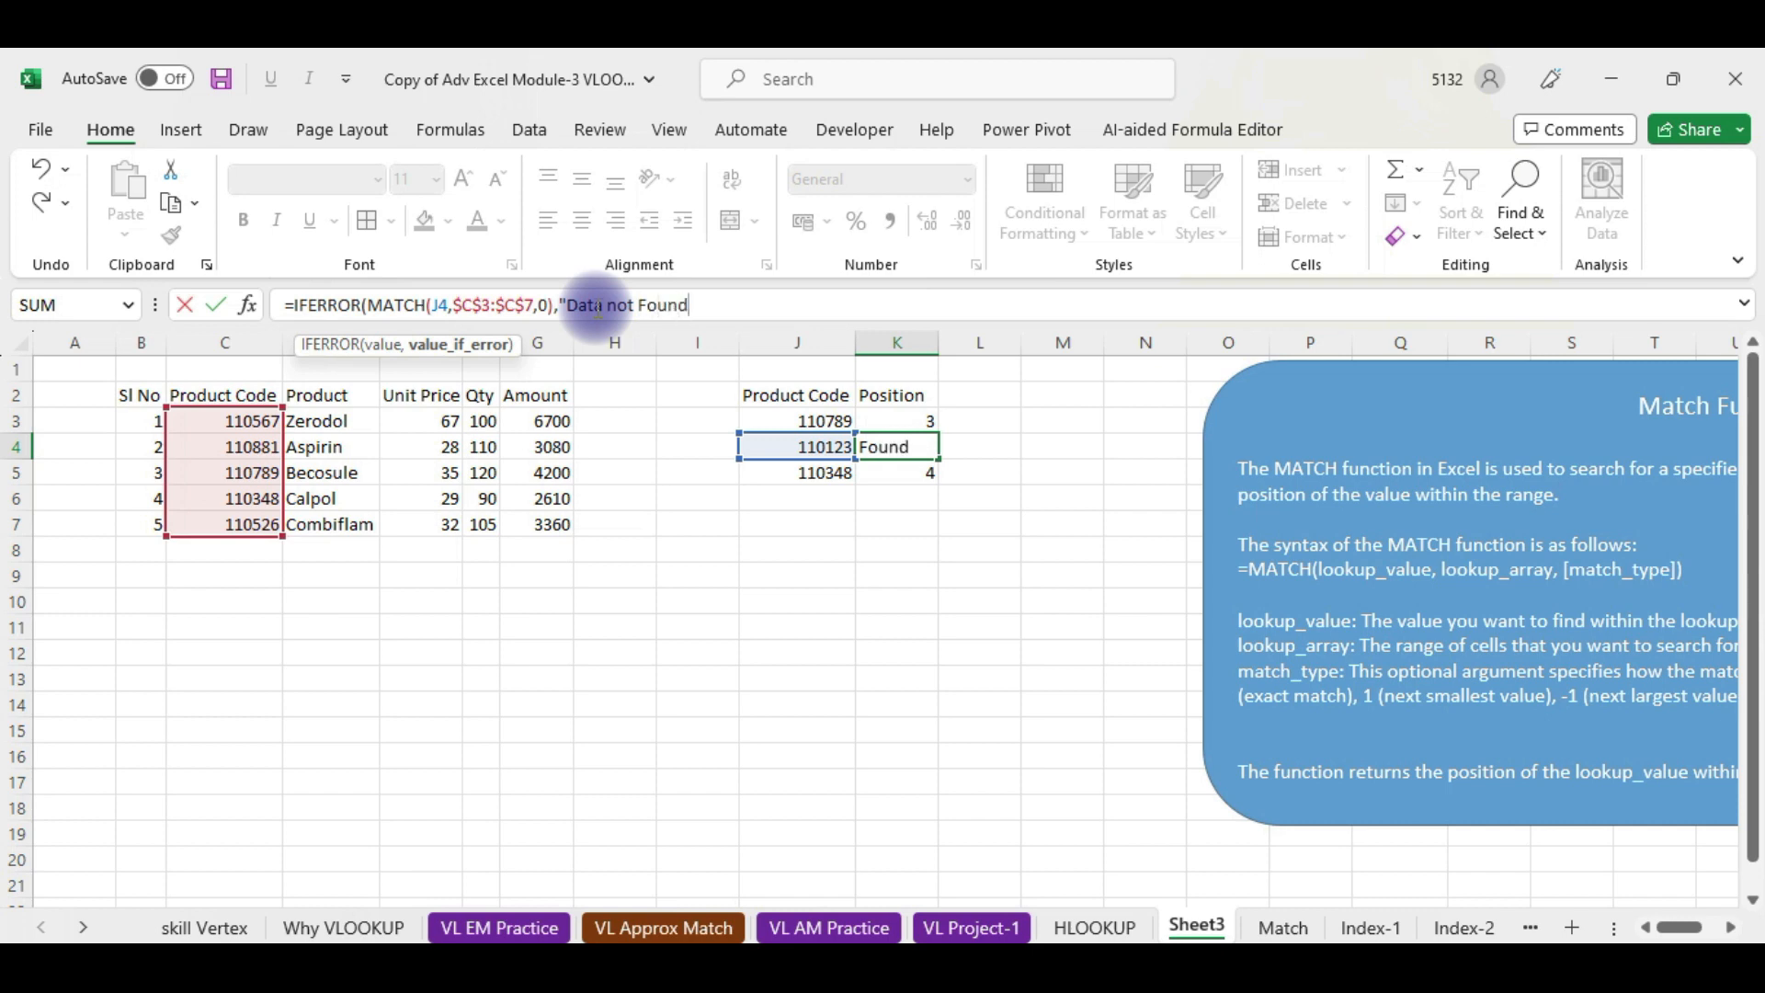
{"action": "left_click_drag", "start_coordinate": [599, 306], "coordinate": [569, 306]}
{"action": "type", "text": "Pr"}
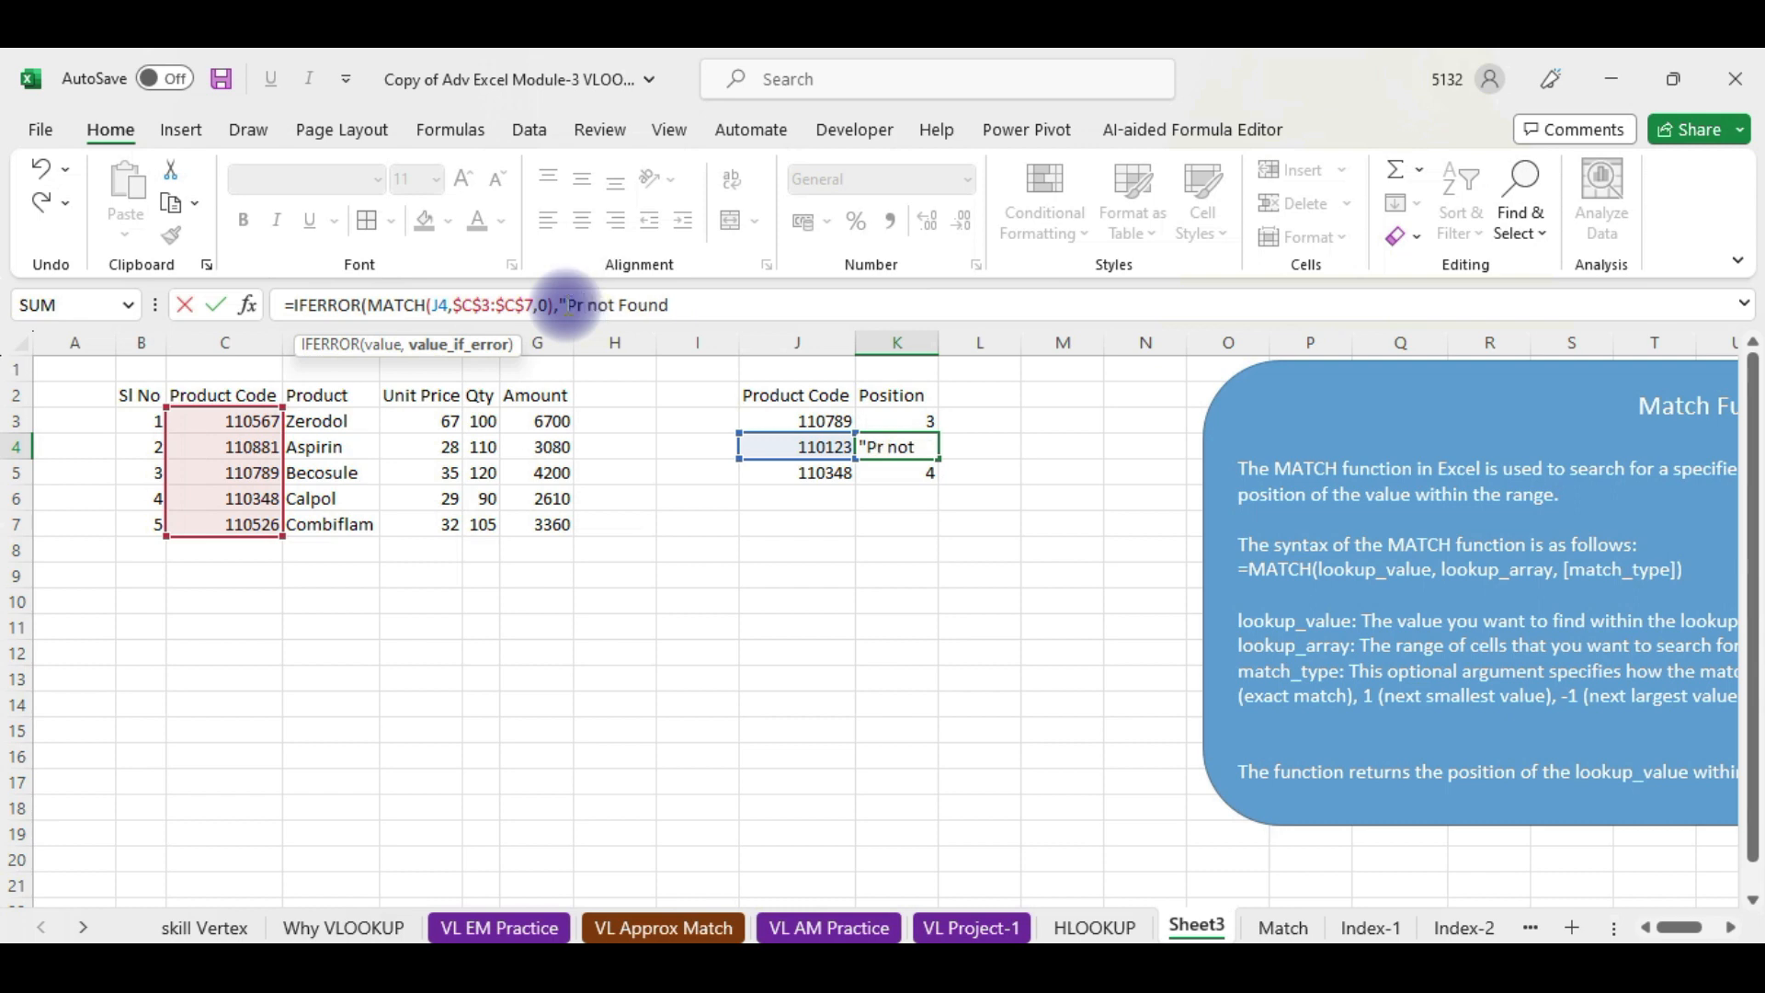
{"action": "type", "text": "oduct Code"}
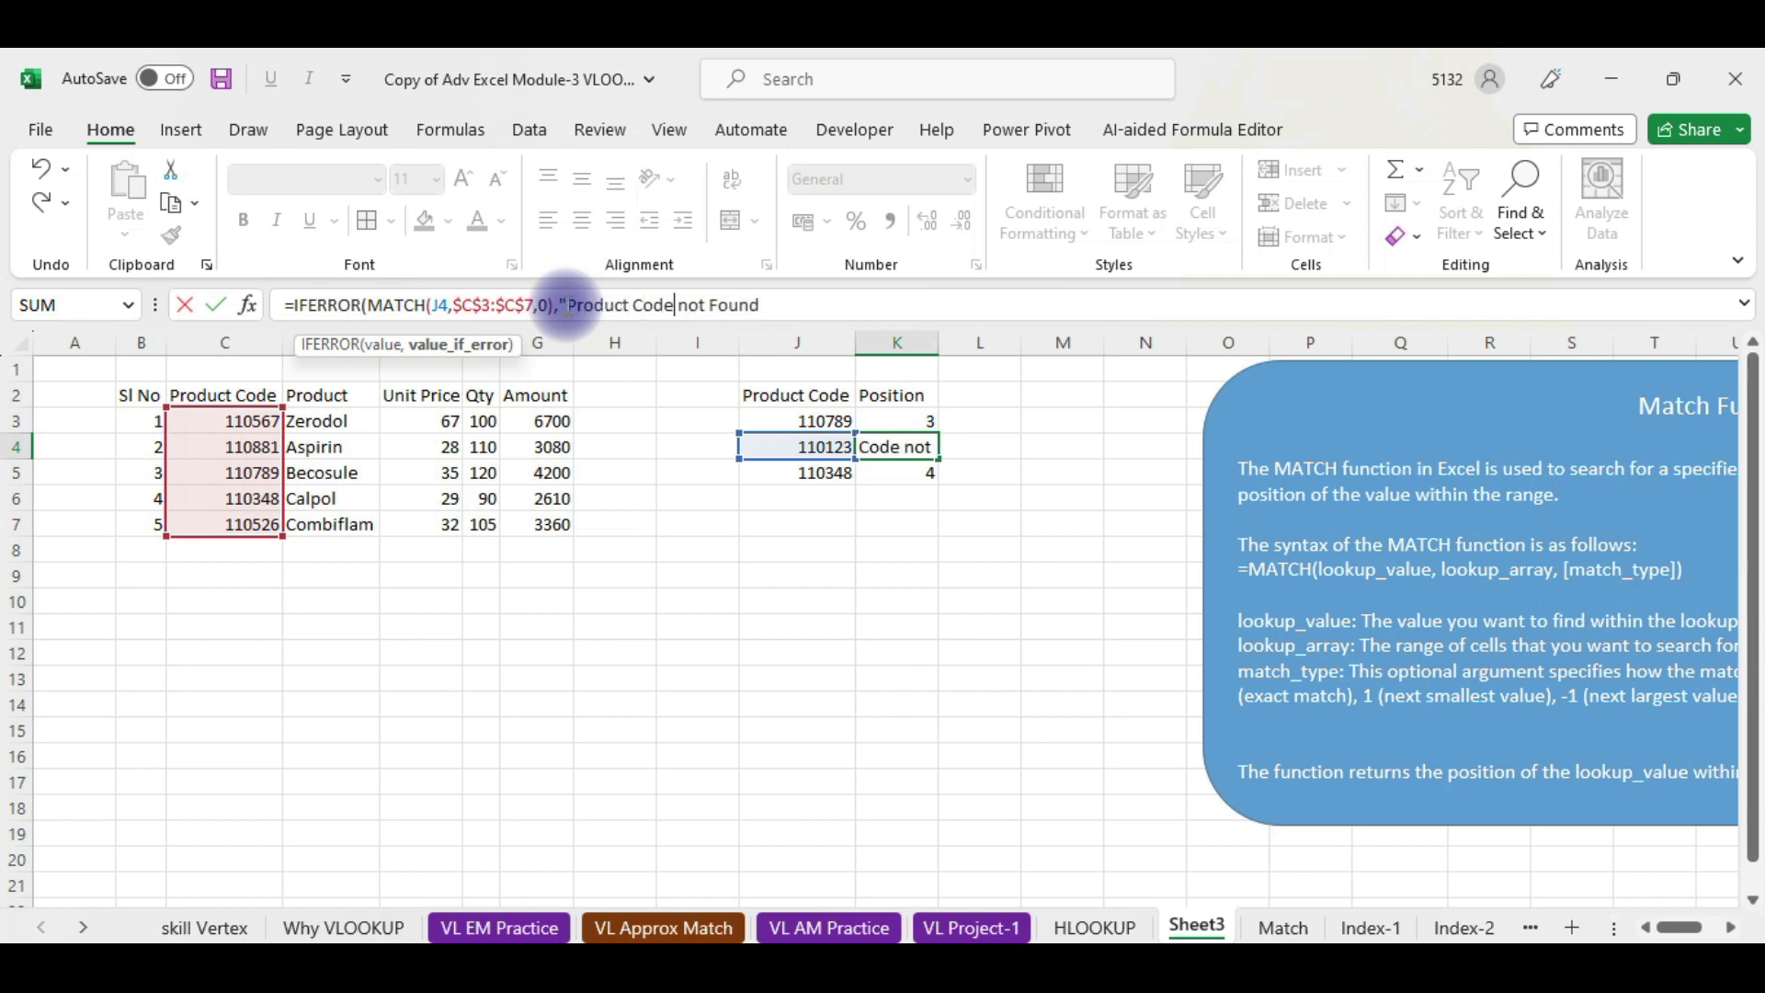
{"action": "left_click", "coordinate": [795, 306]}
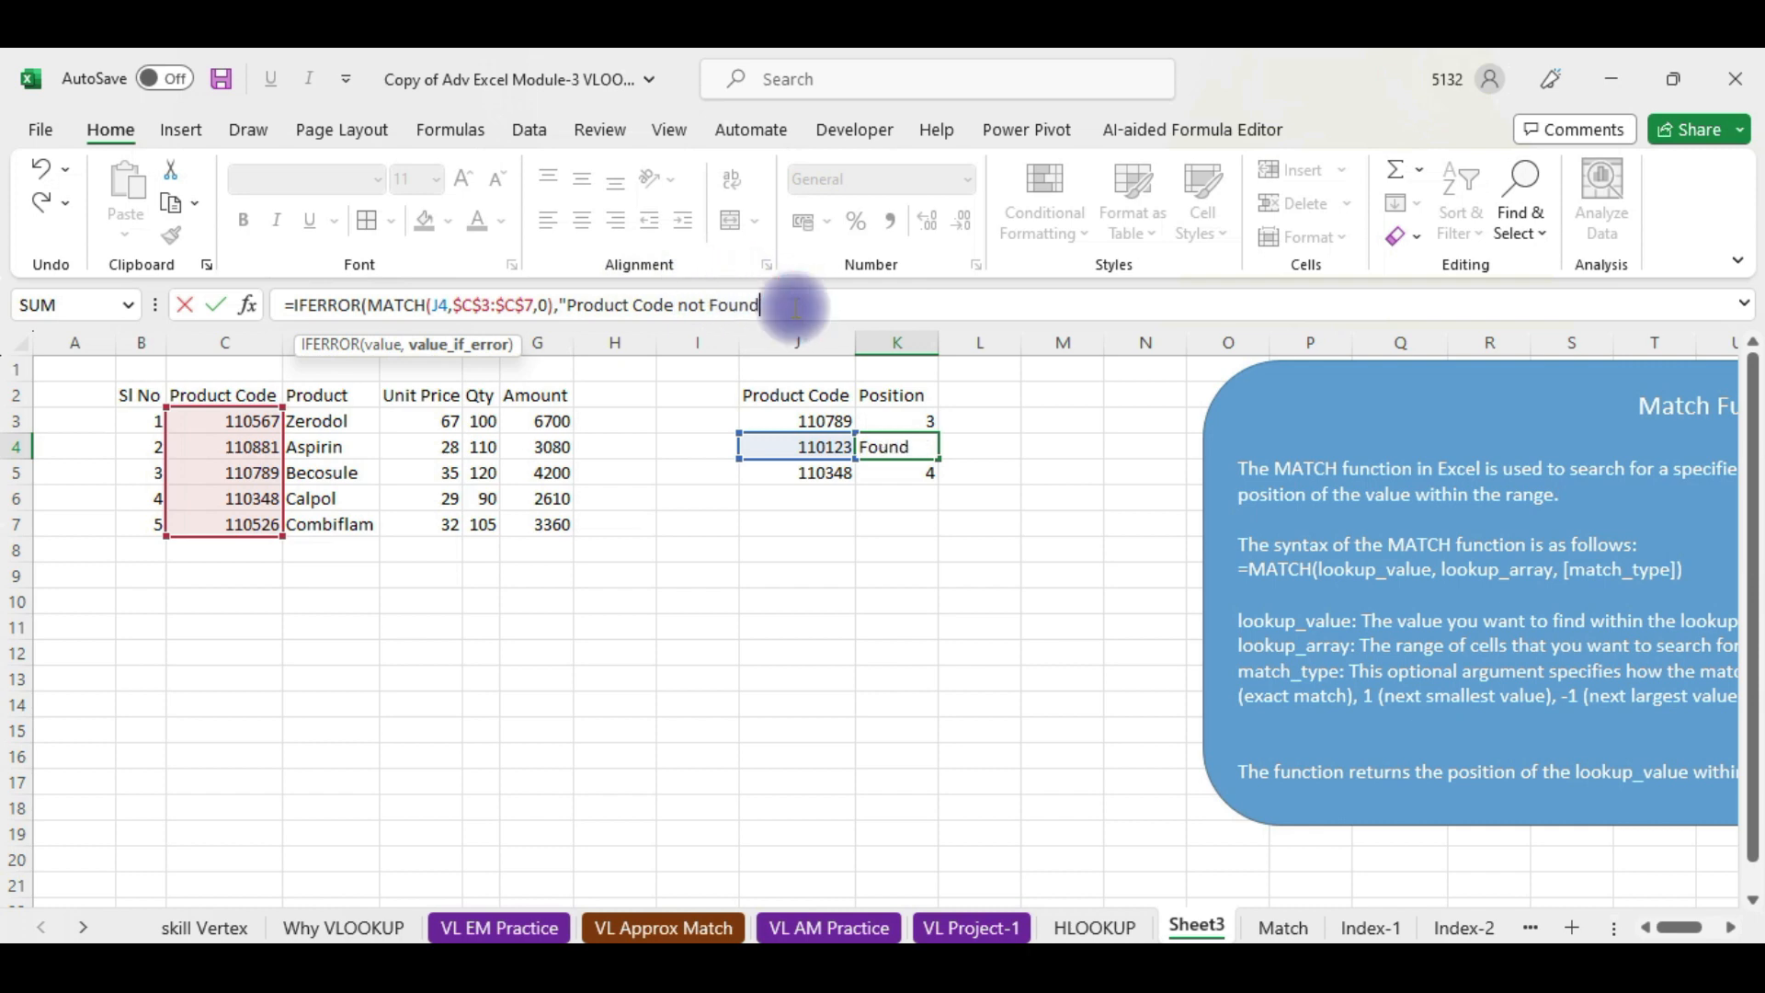
{"action": "type", "text": ")"}
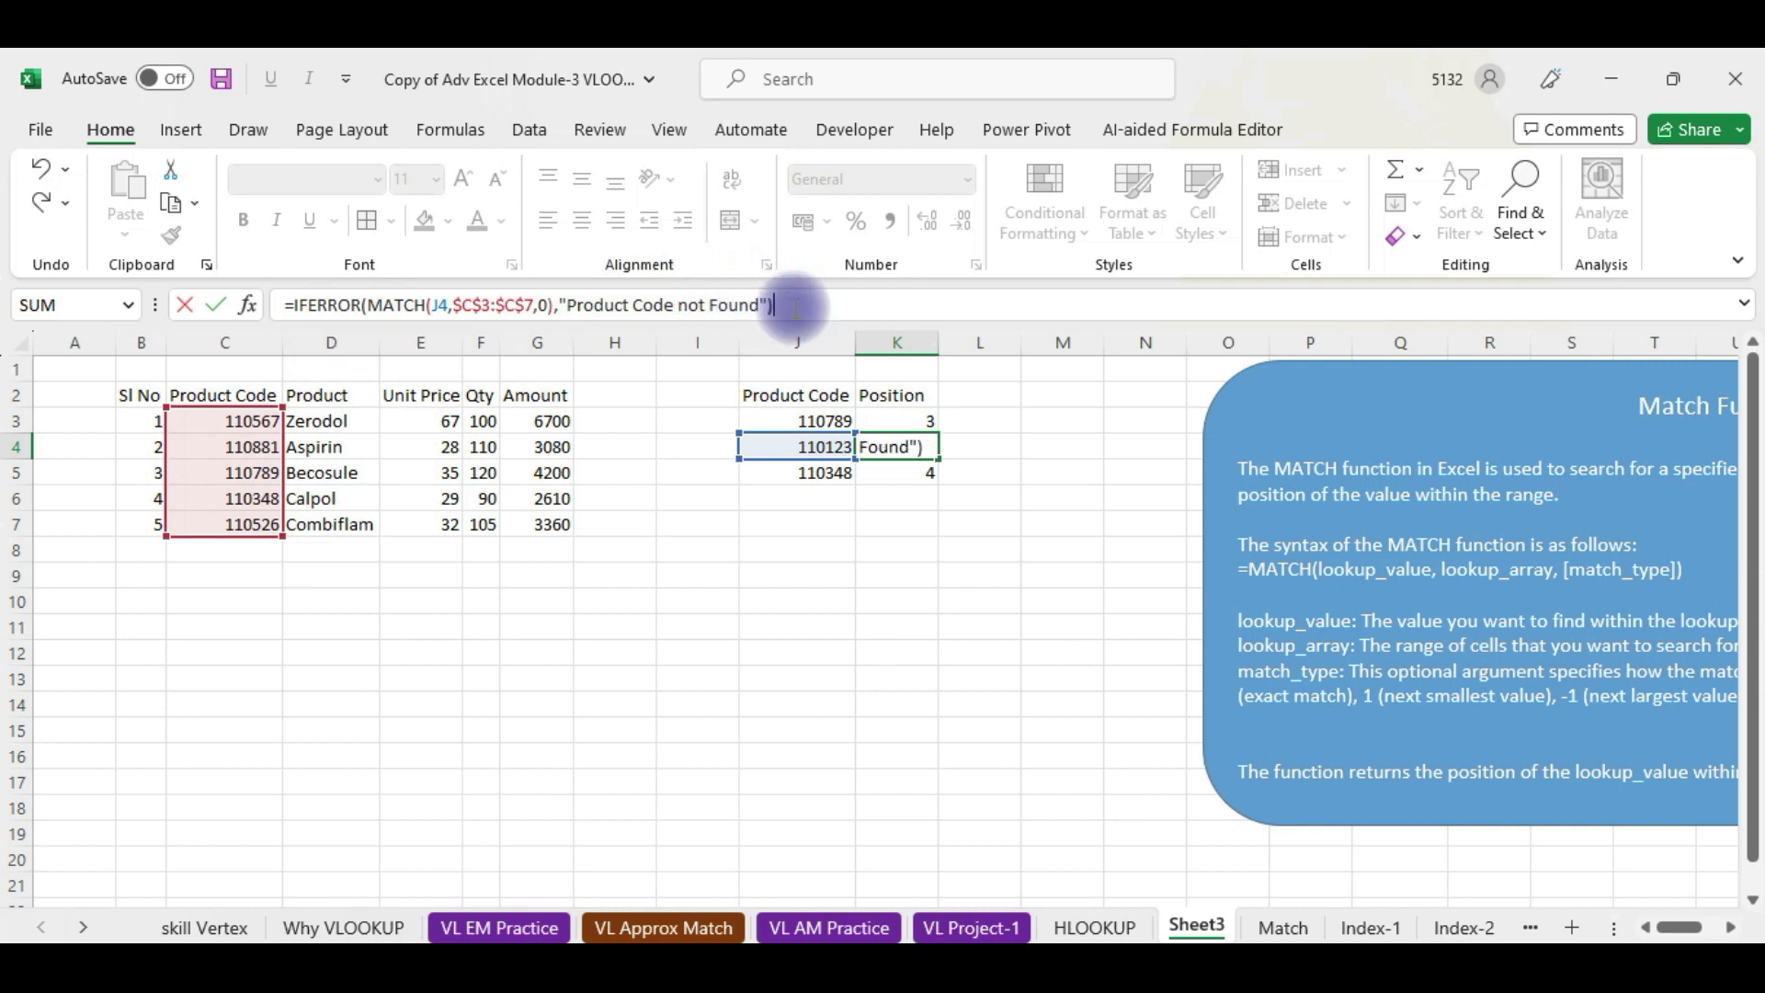
{"action": "key", "text": "Return"}
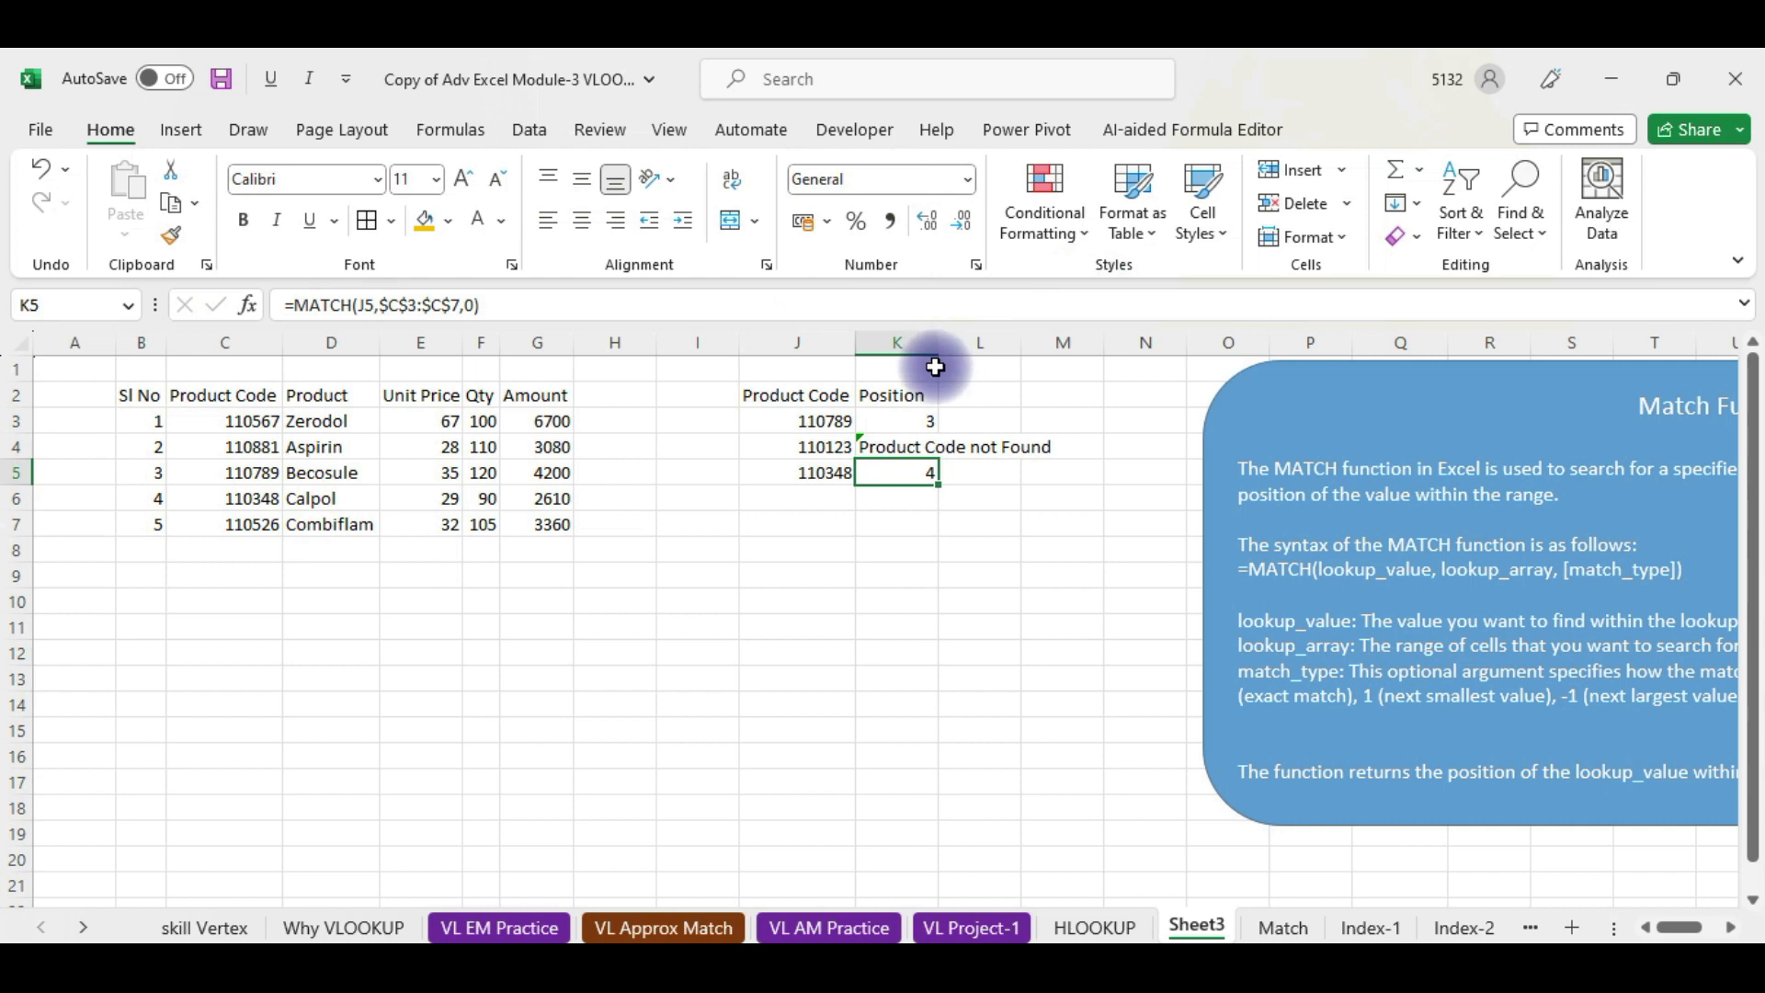
- Fit column K's width to its contents and review the formula in K4 and its lookup code in J4
{"action": "double_click", "coordinate": [936, 353]}
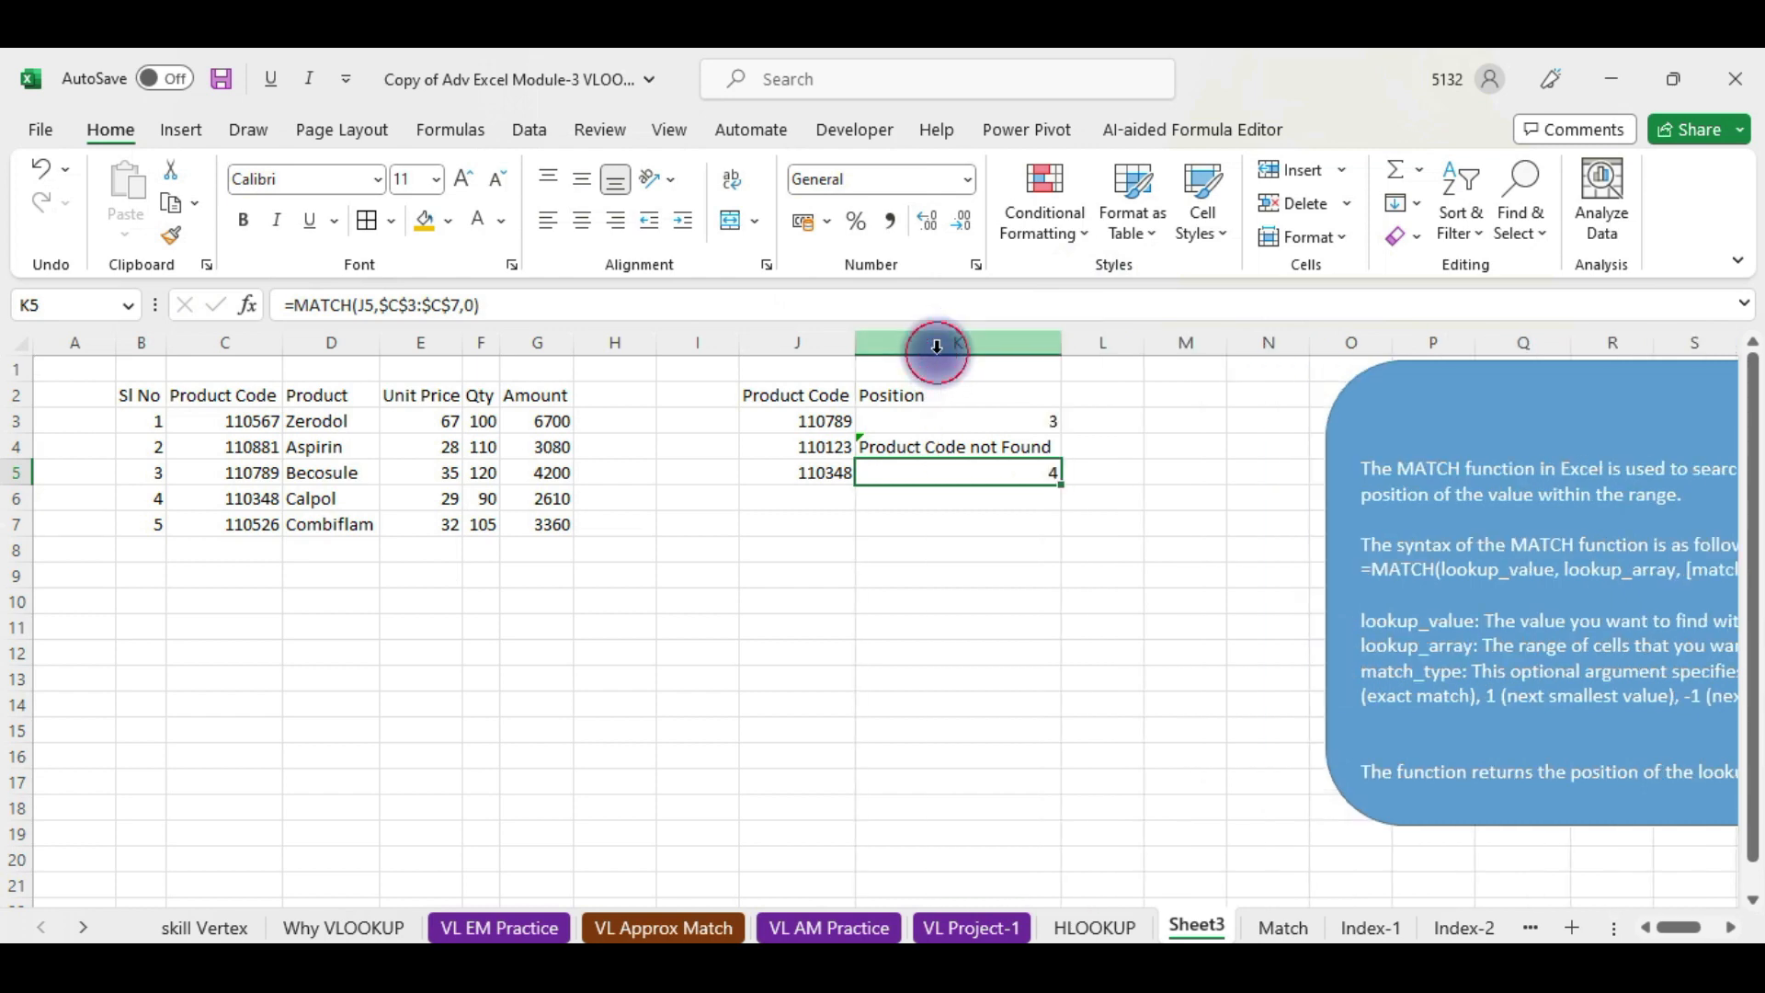
{"action": "left_click", "coordinate": [935, 445]}
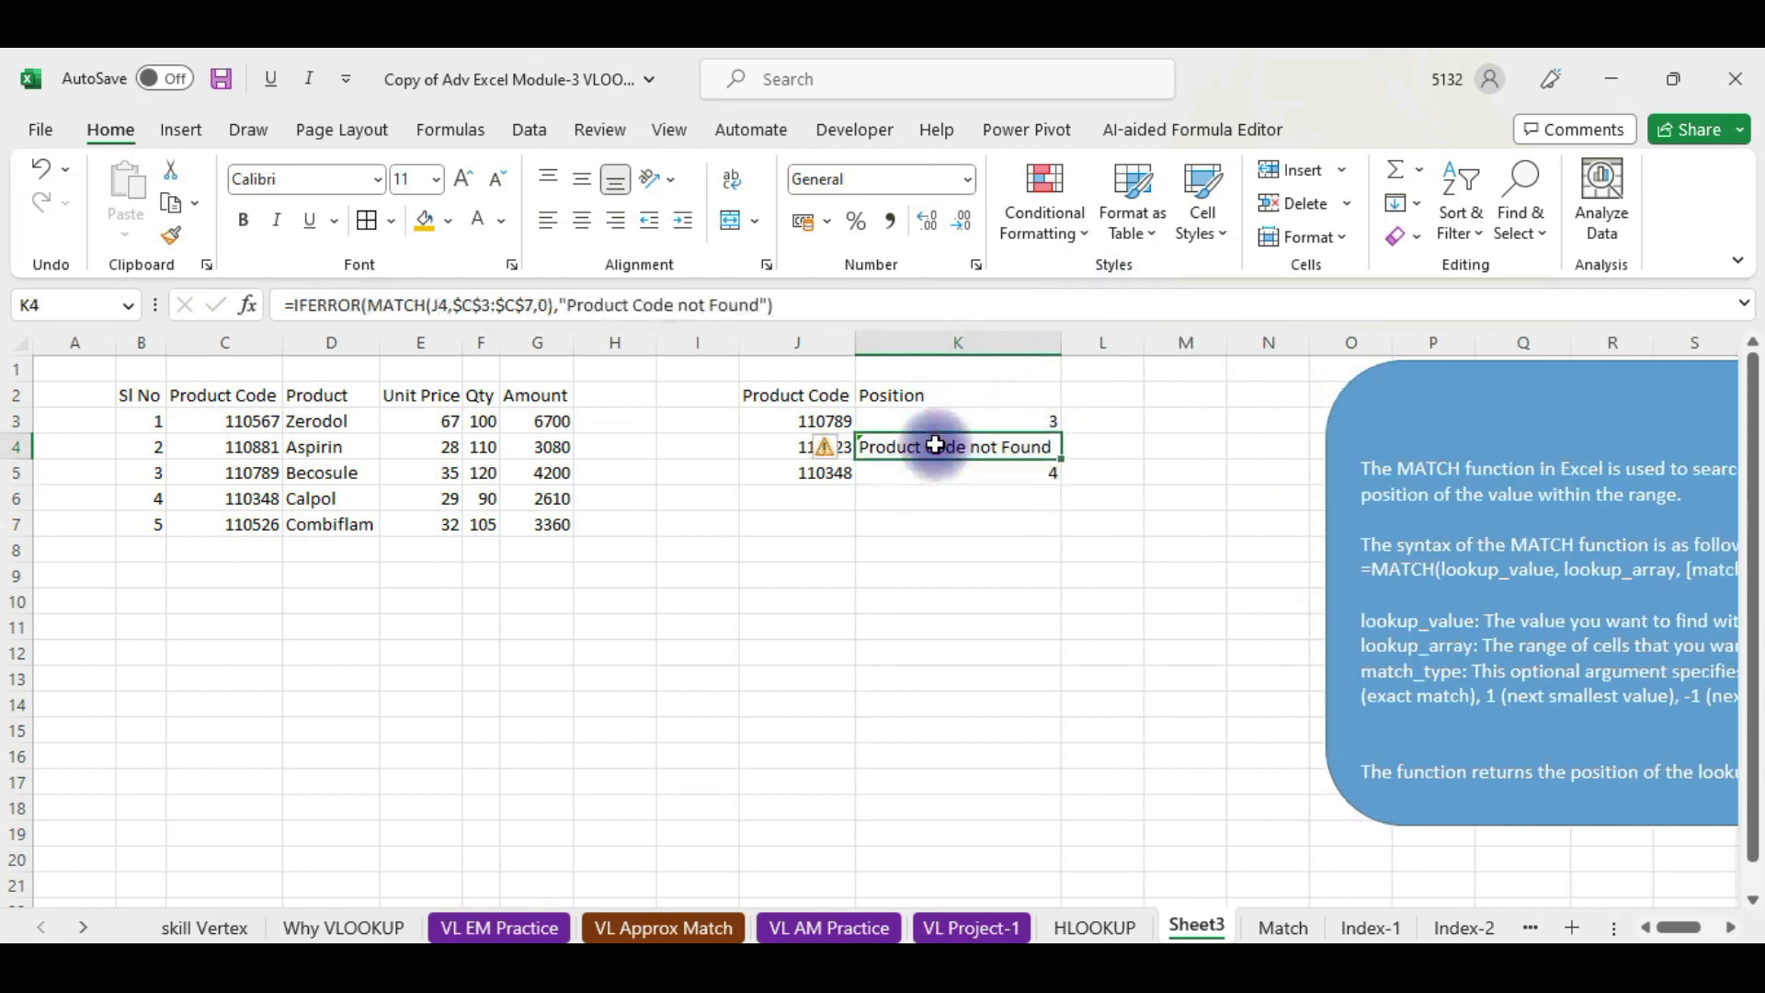
{"action": "left_click", "coordinate": [773, 450]}
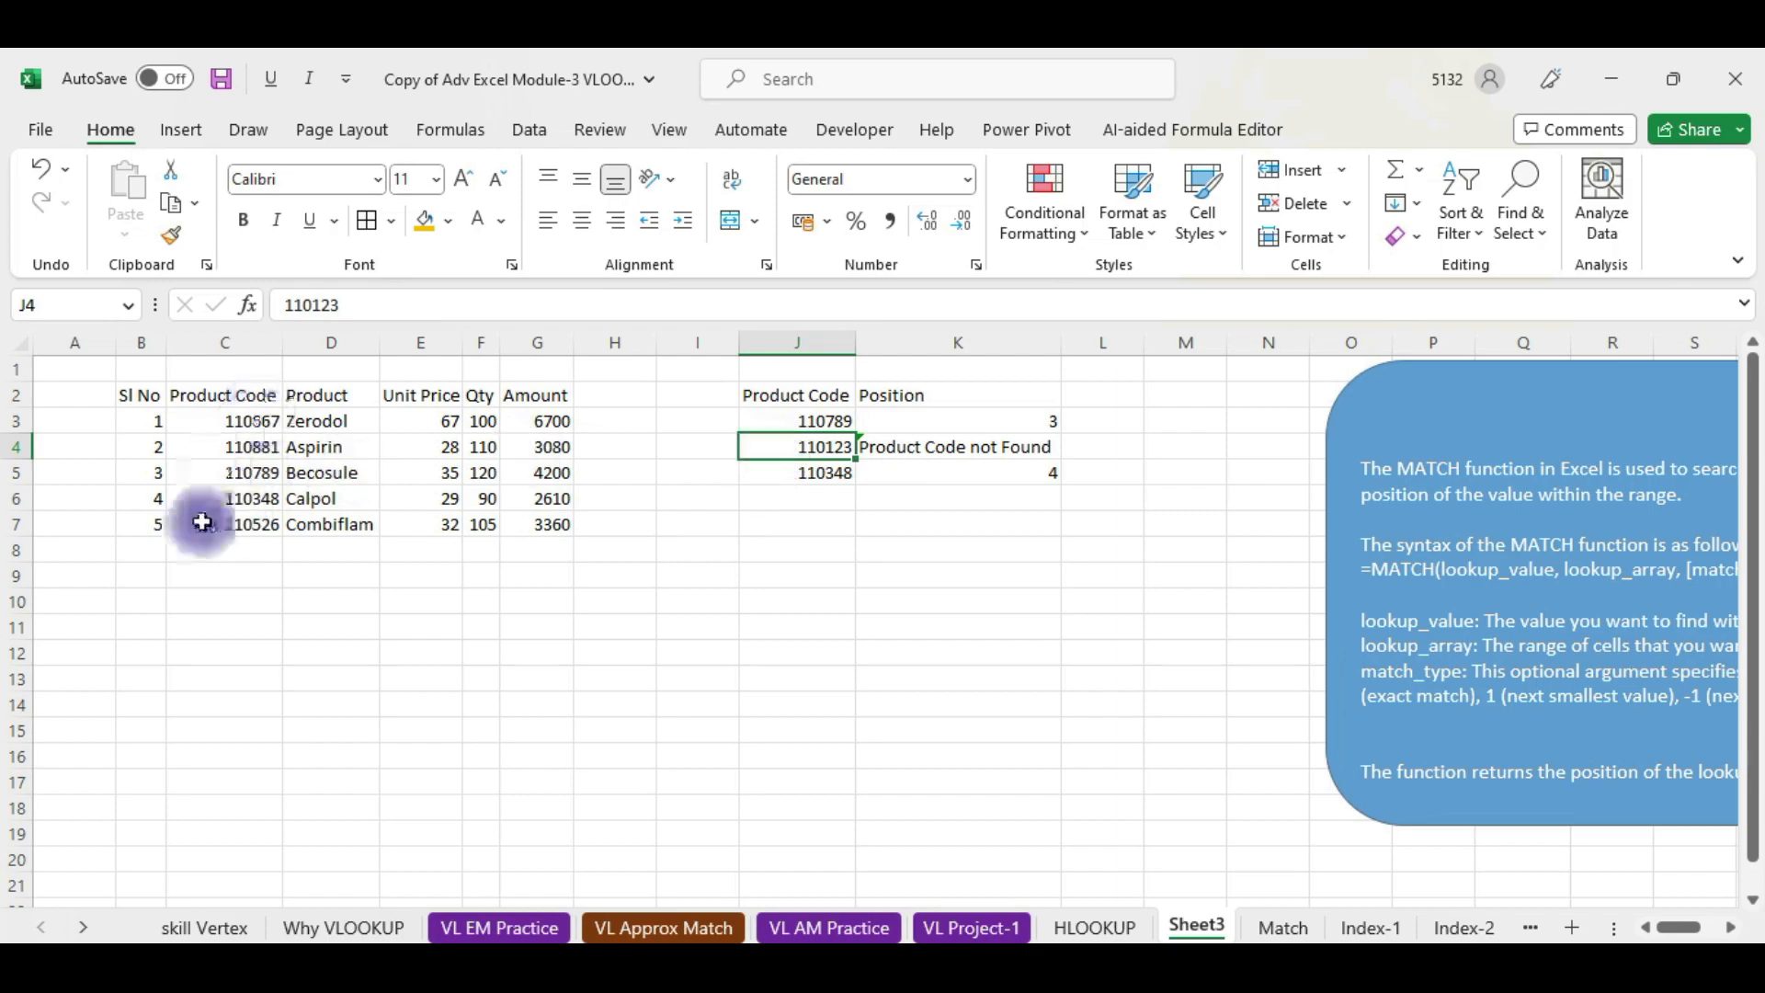